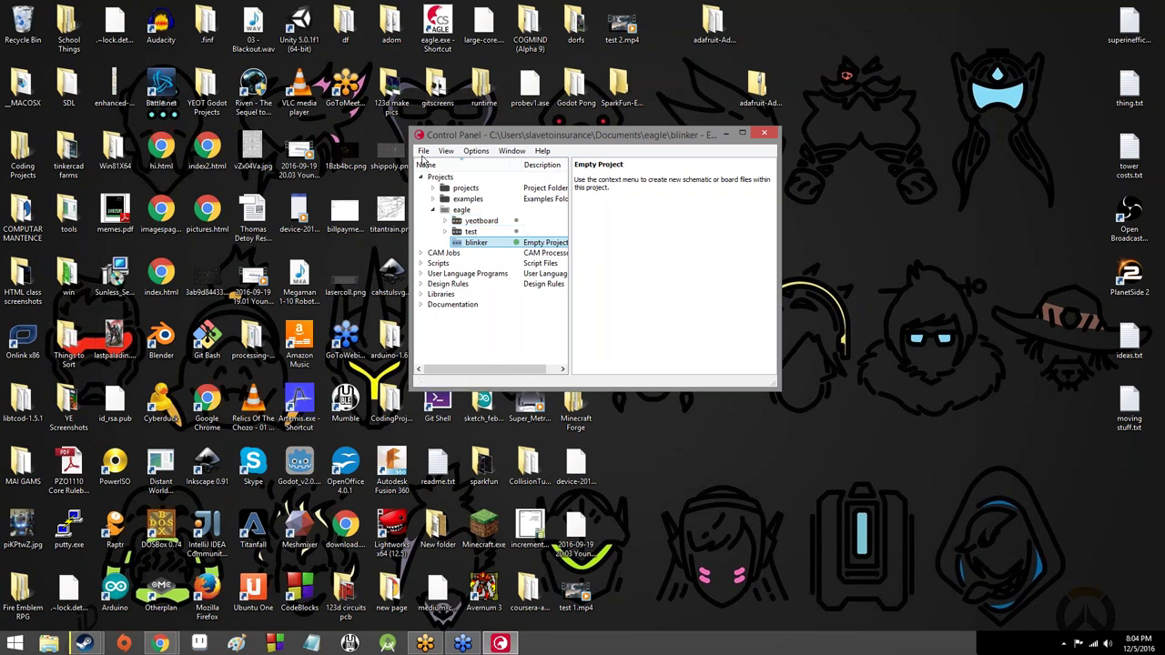
{"action": "left_click", "coordinate": [423, 151]}
{"action": "mouse_move", "coordinate": [438, 167]}
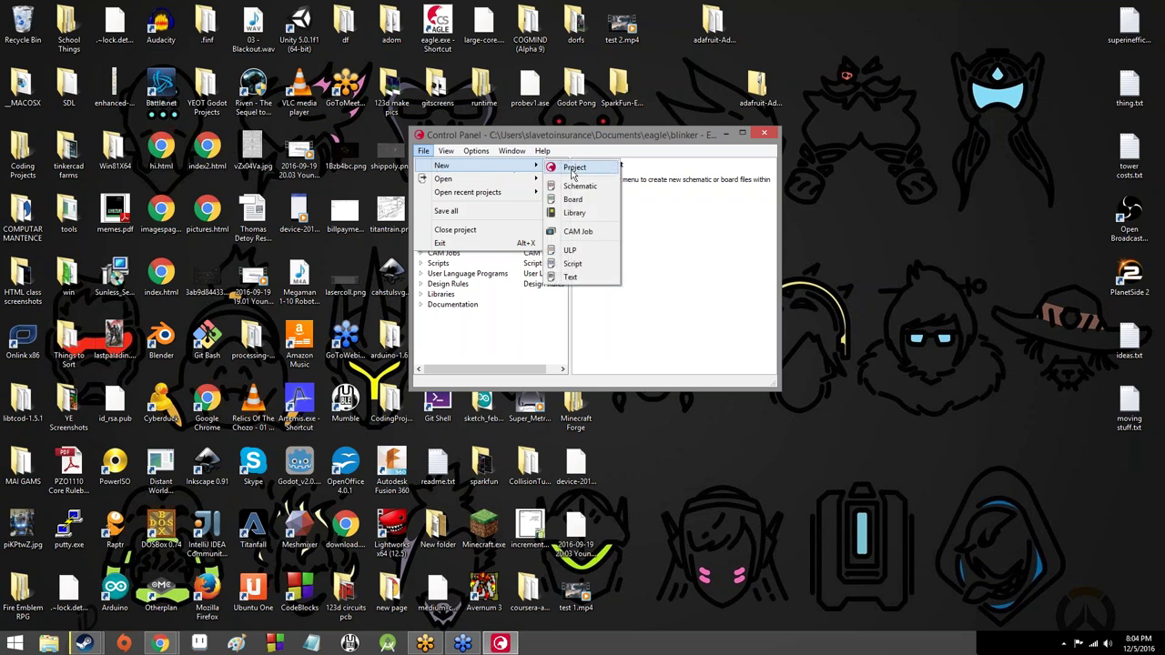
{"action": "left_click", "coordinate": [574, 168]}
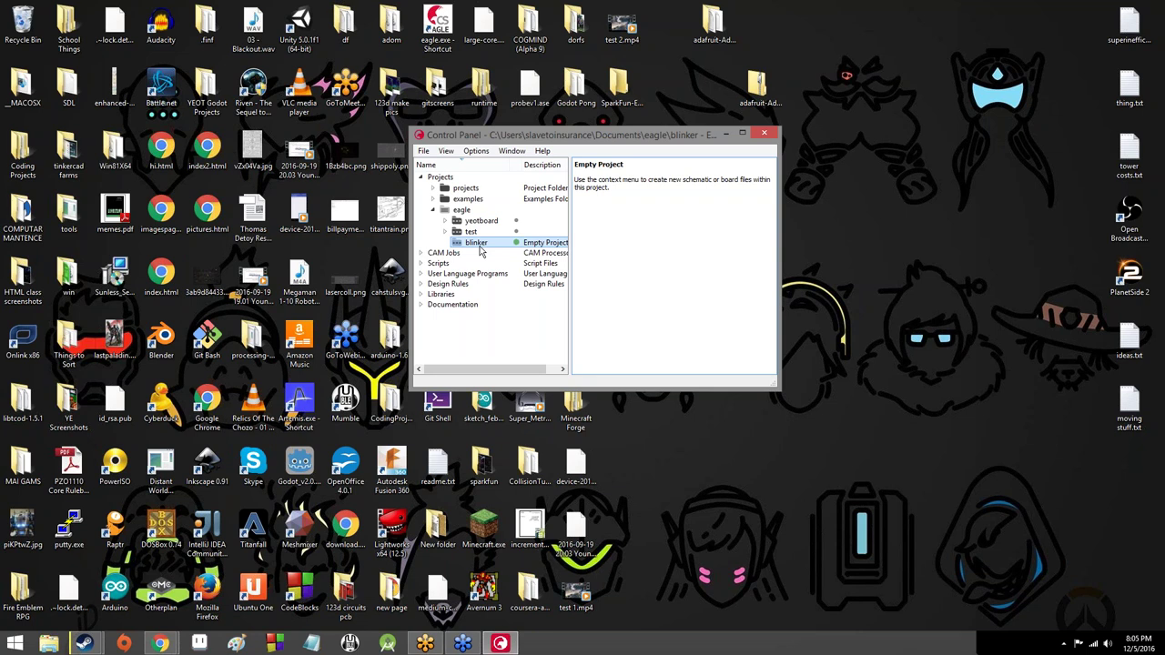
{"action": "right_click", "coordinate": [480, 251]}
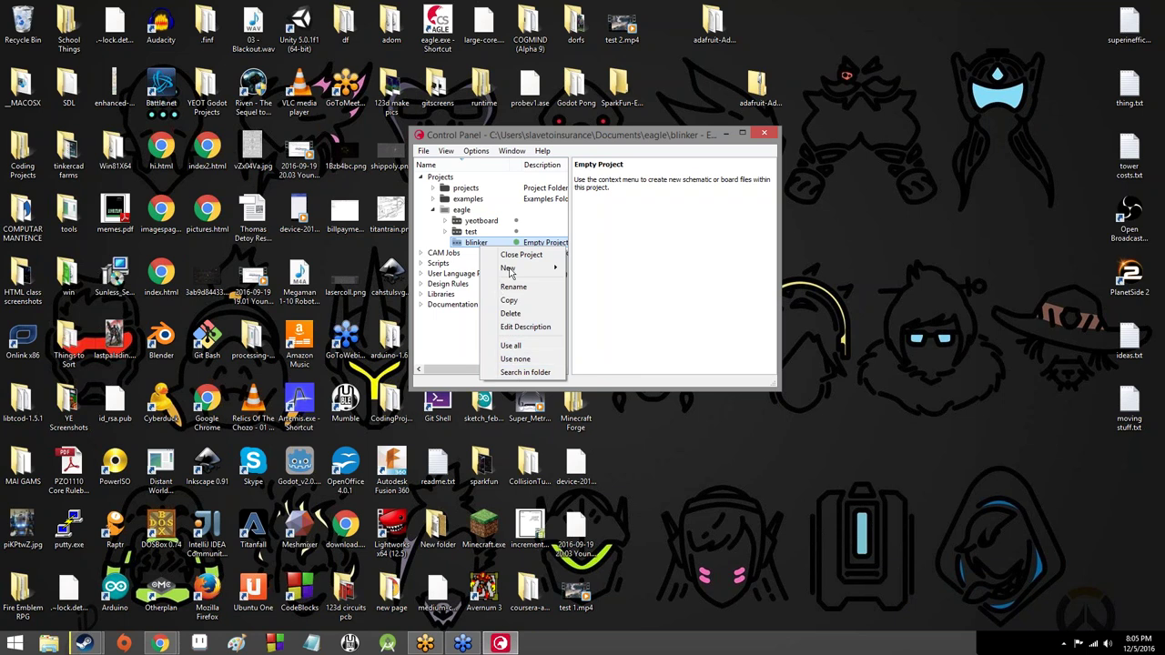
{"action": "mouse_move", "coordinate": [511, 273]}
{"action": "left_click", "coordinate": [498, 247]}
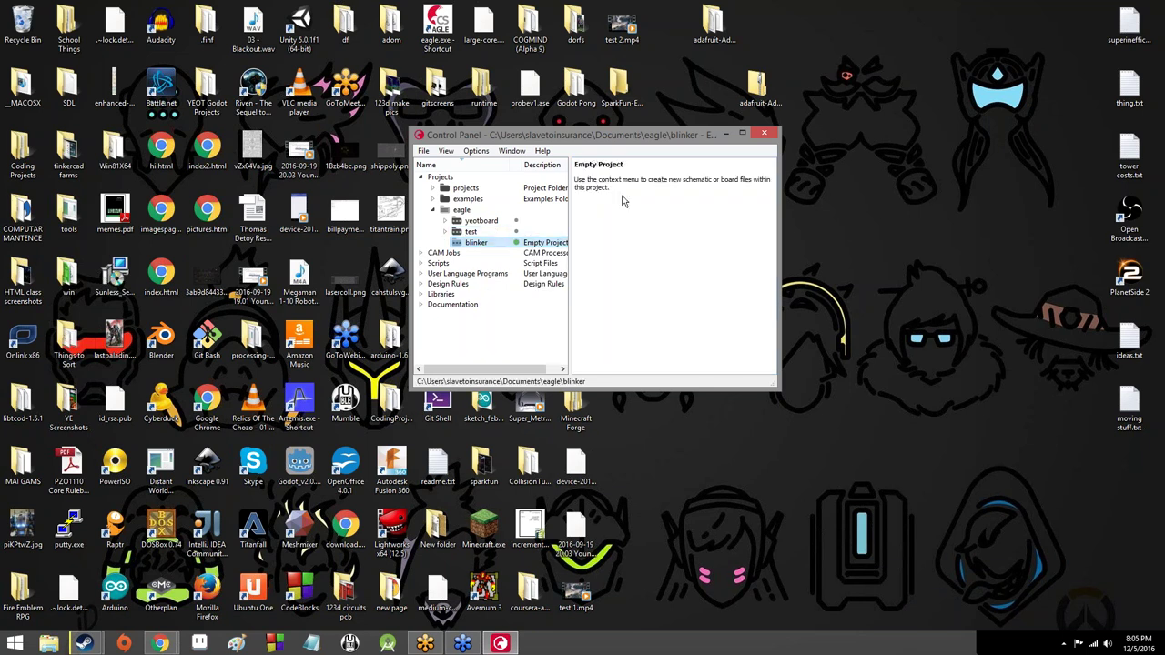
Step: Create a new schematic in the blinker project
{"action": "right_click", "coordinate": [546, 243]}
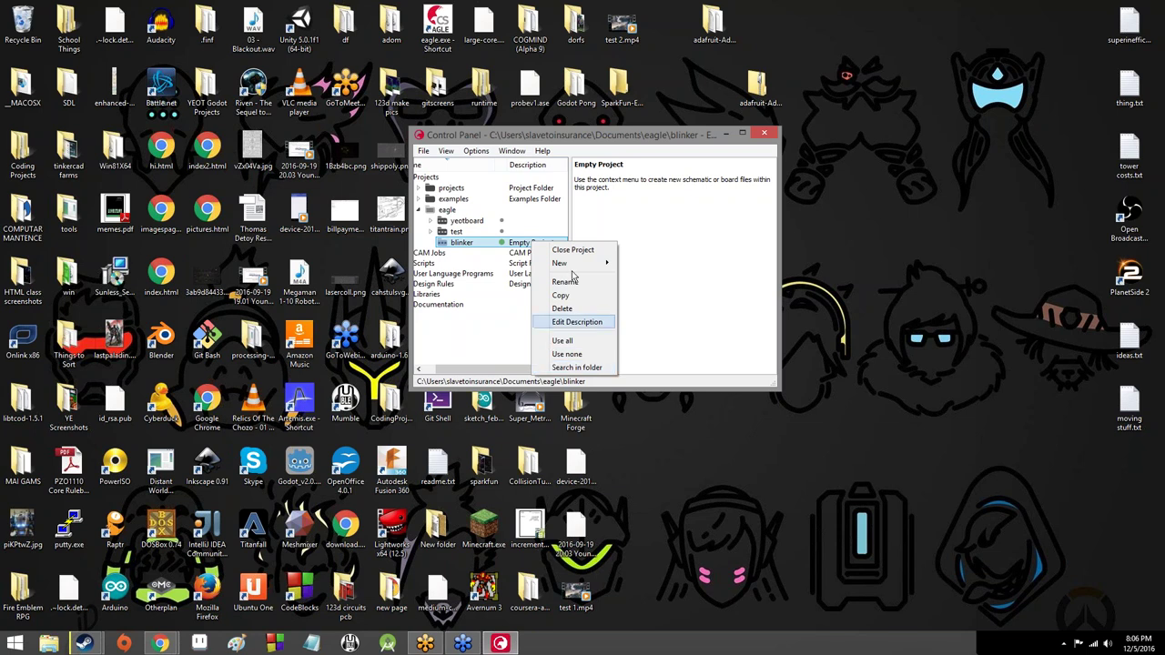
{"action": "mouse_move", "coordinate": [575, 269]}
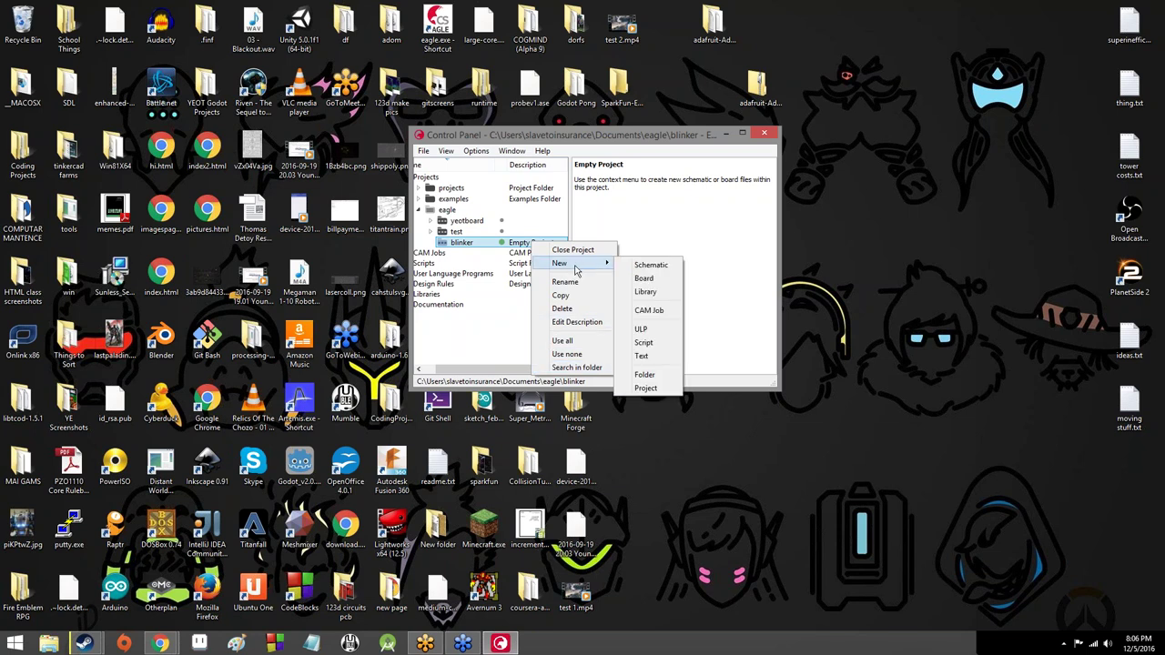
{"action": "left_click", "coordinate": [648, 266]}
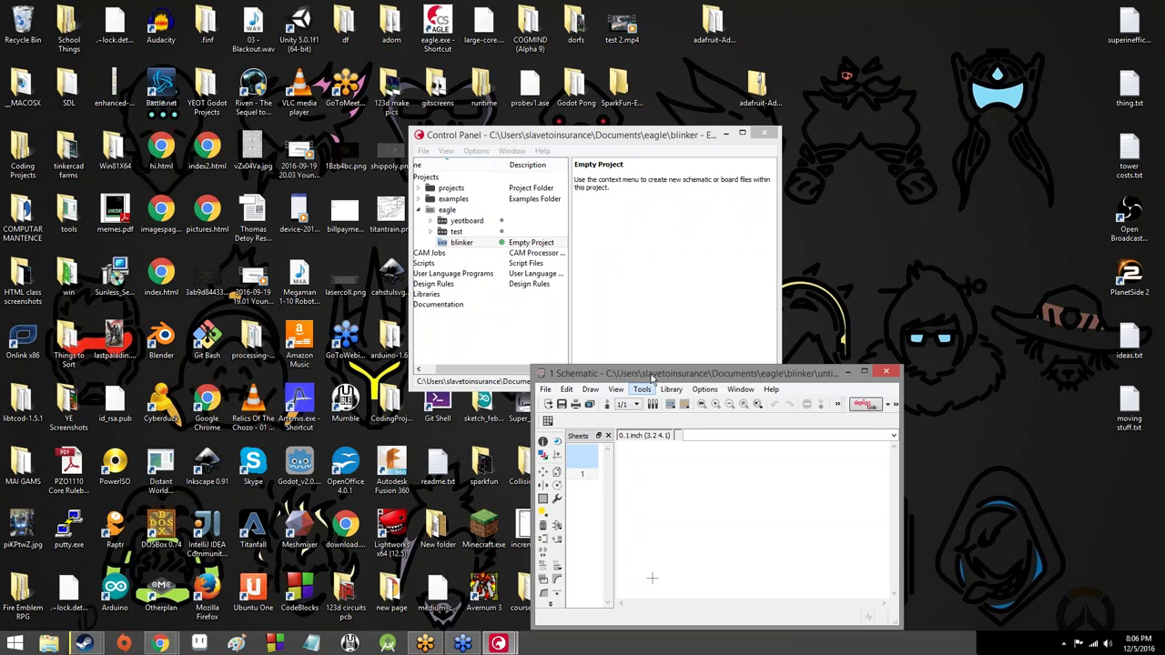
{"action": "double_click", "coordinate": [652, 376]}
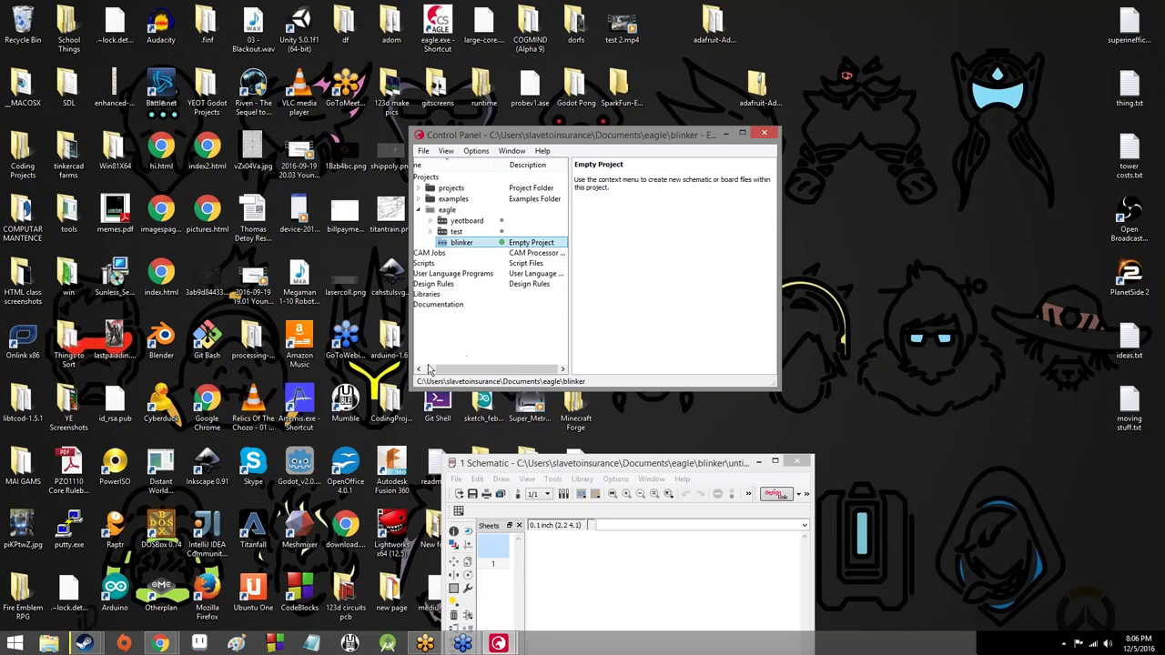
Step: Examine the library folders in the Control Panel tree, including the contents of the adafruit folder
{"action": "left_click_drag", "start_coordinate": [430, 369], "coordinate": [420, 370]}
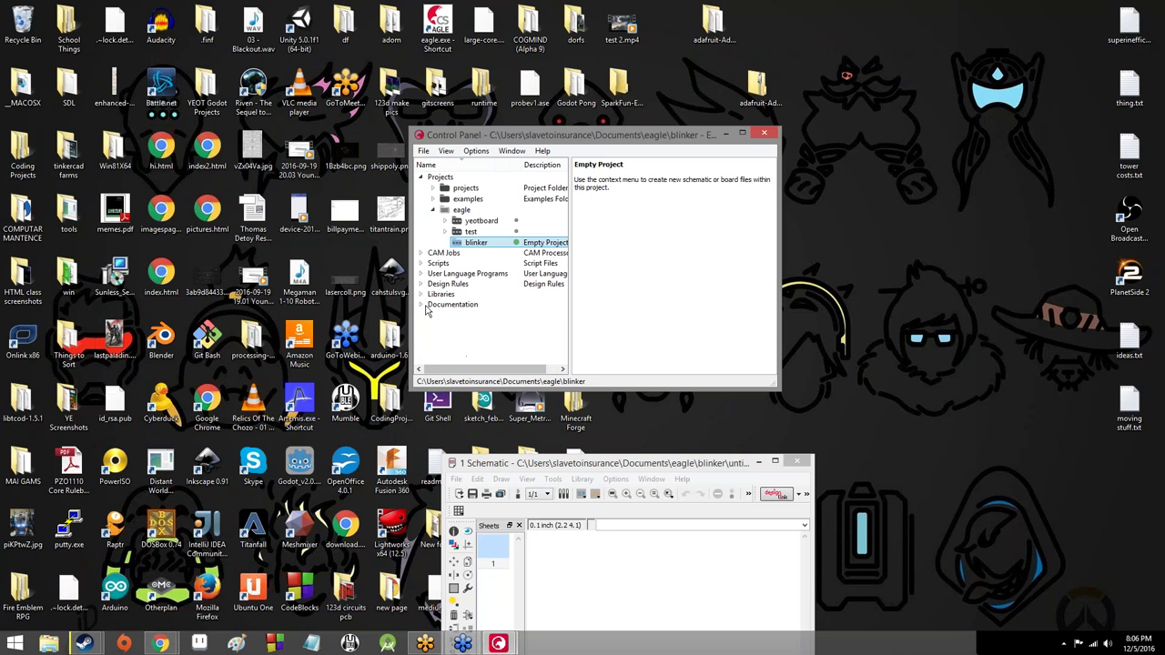
{"action": "left_click", "coordinate": [420, 294]}
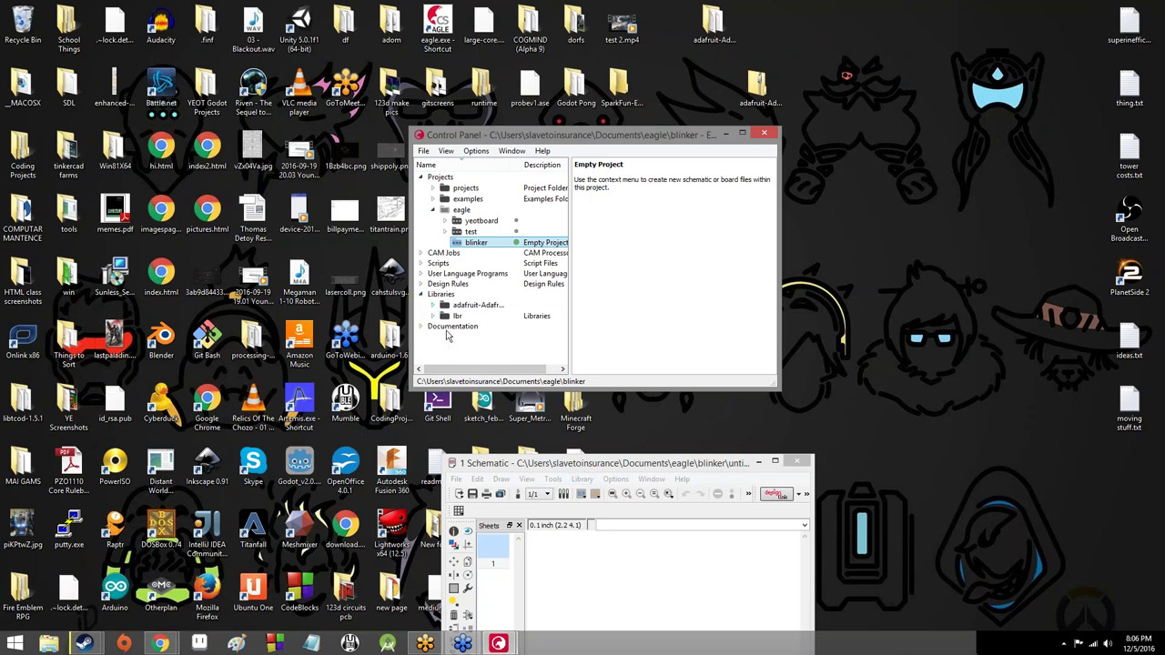
{"action": "right_click", "coordinate": [456, 310]}
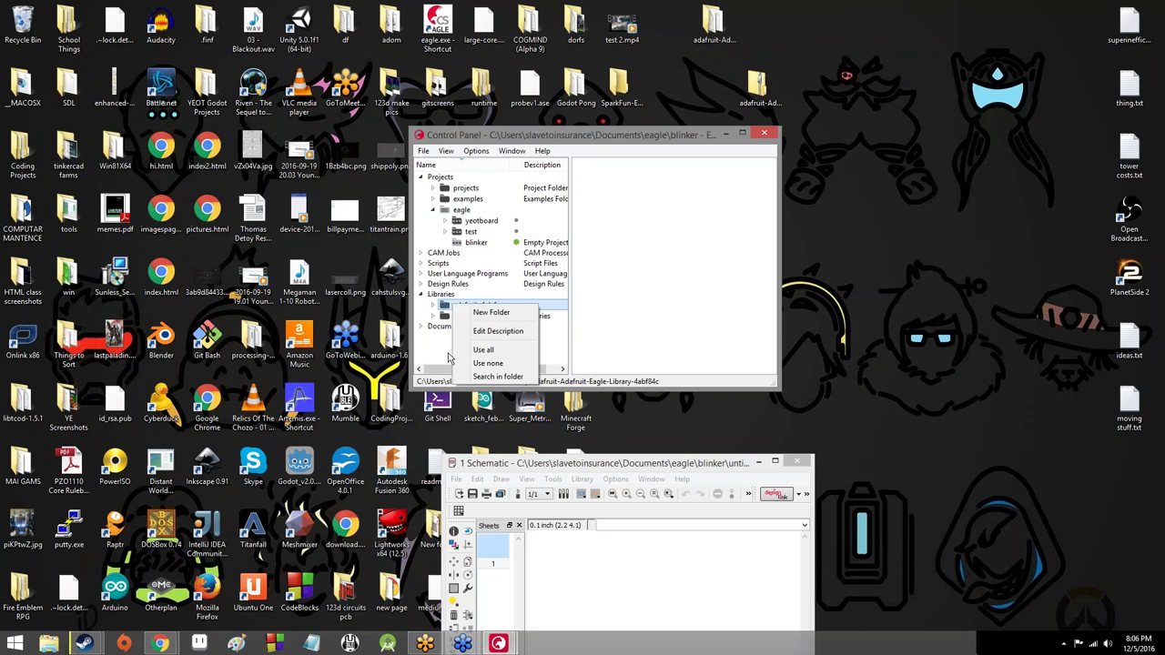
{"action": "left_click", "coordinate": [449, 357]}
{"action": "right_click", "coordinate": [460, 316]}
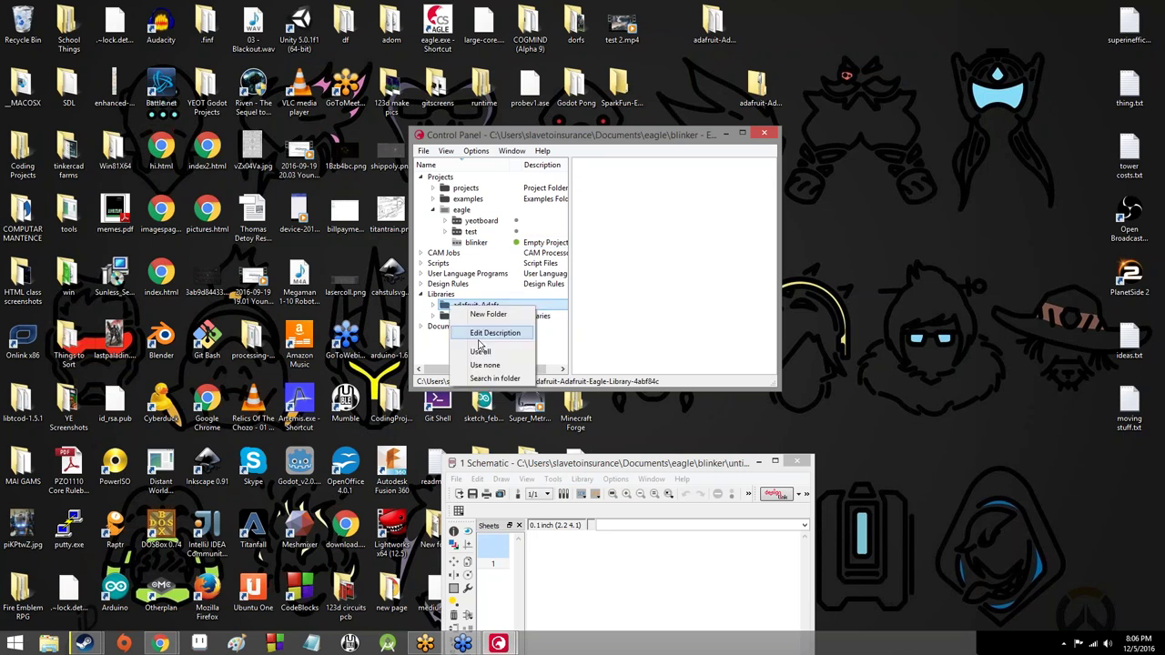
{"action": "left_click", "coordinate": [458, 368]}
{"action": "left_click", "coordinate": [433, 306]}
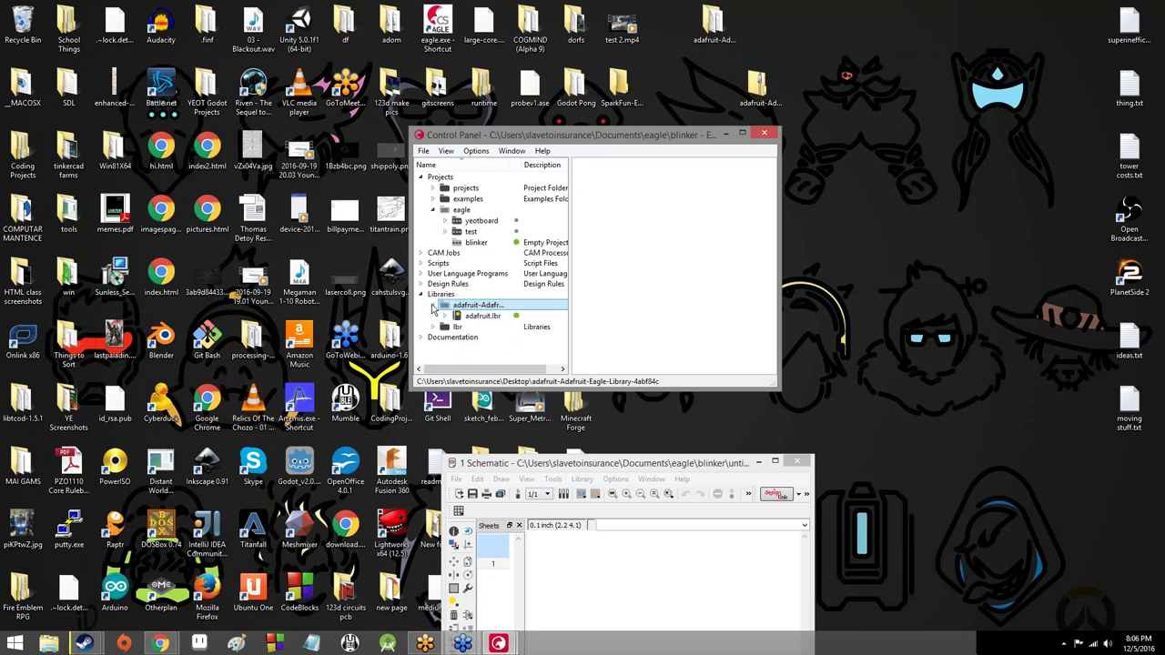
{"action": "left_click", "coordinate": [433, 306]}
{"action": "left_click", "coordinate": [433, 306]}
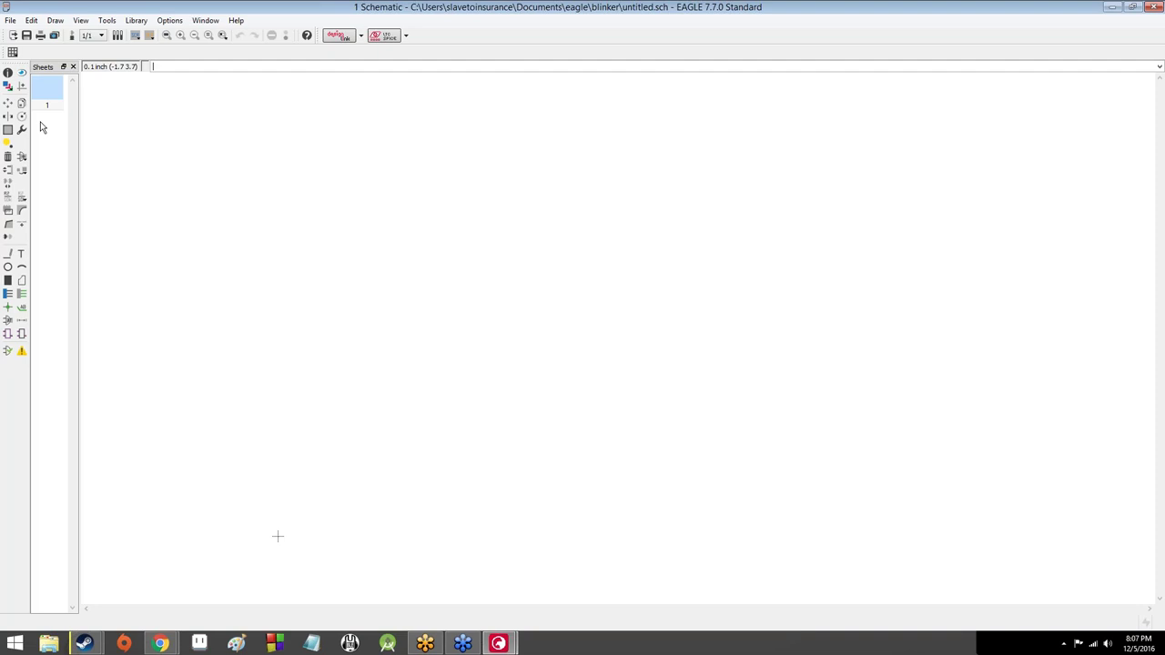
{"action": "double_click", "coordinate": [264, 6]}
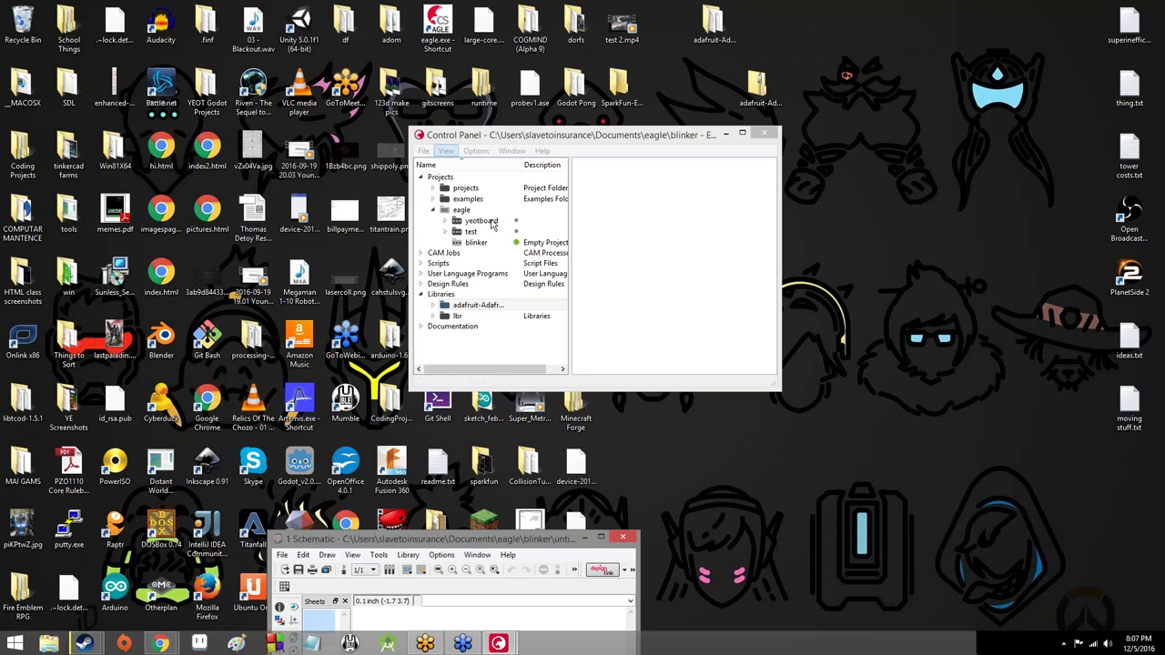
{"action": "left_click", "coordinate": [487, 243]}
{"action": "right_click", "coordinate": [506, 244]}
{"action": "mouse_move", "coordinate": [537, 271]}
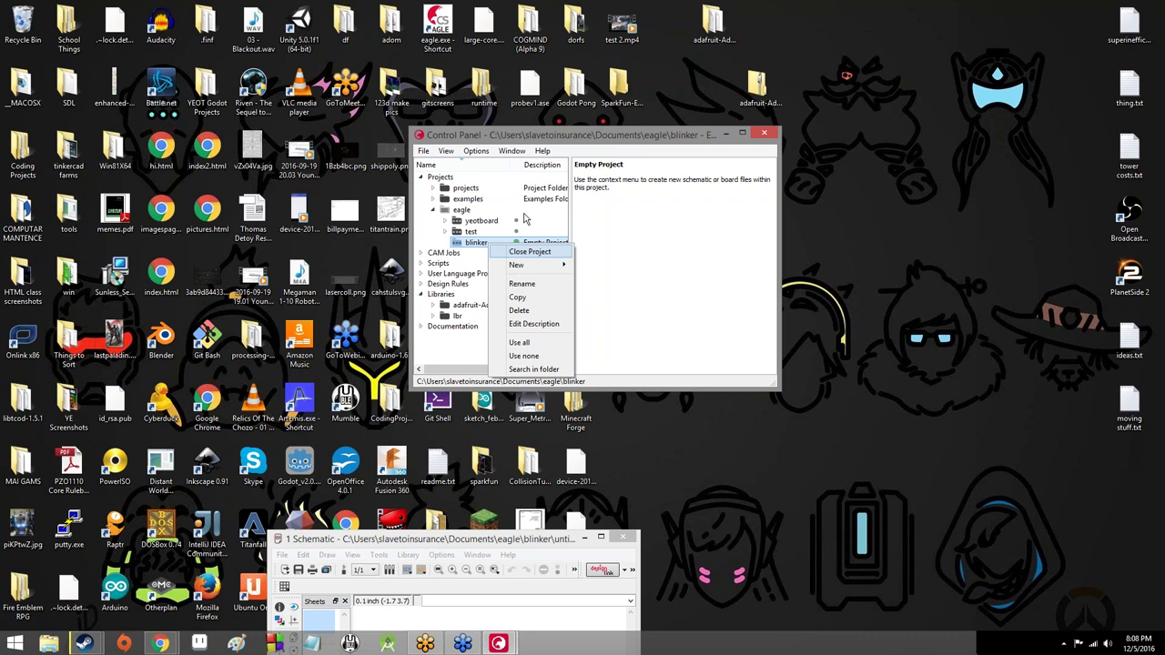
{"action": "left_click", "coordinate": [579, 236]}
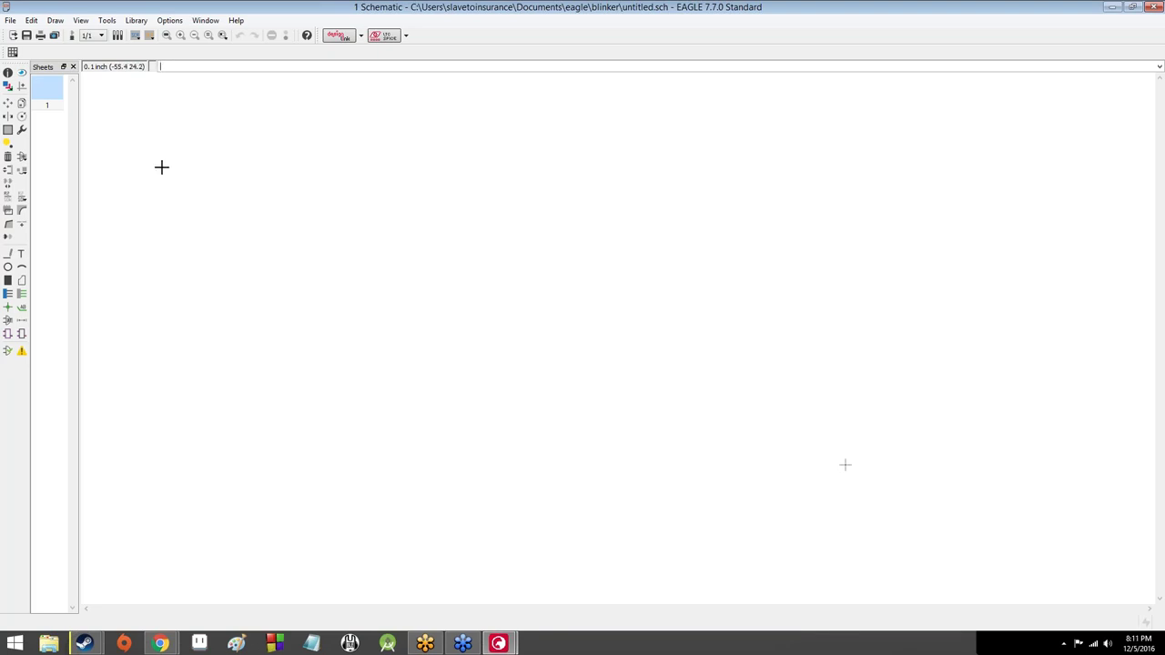
Step: Browse the list of part libraries available for adding components to the schematic, then close it without choosing a part
{"action": "left_click", "coordinate": [20, 159]}
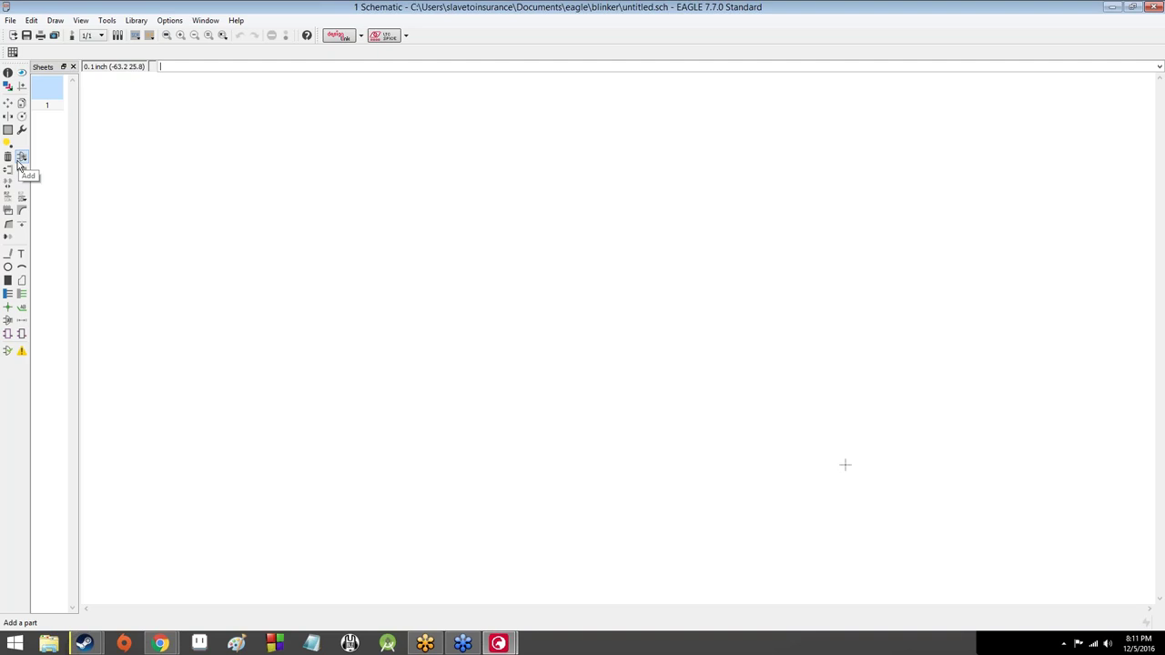
{"action": "left_click", "coordinate": [21, 159]}
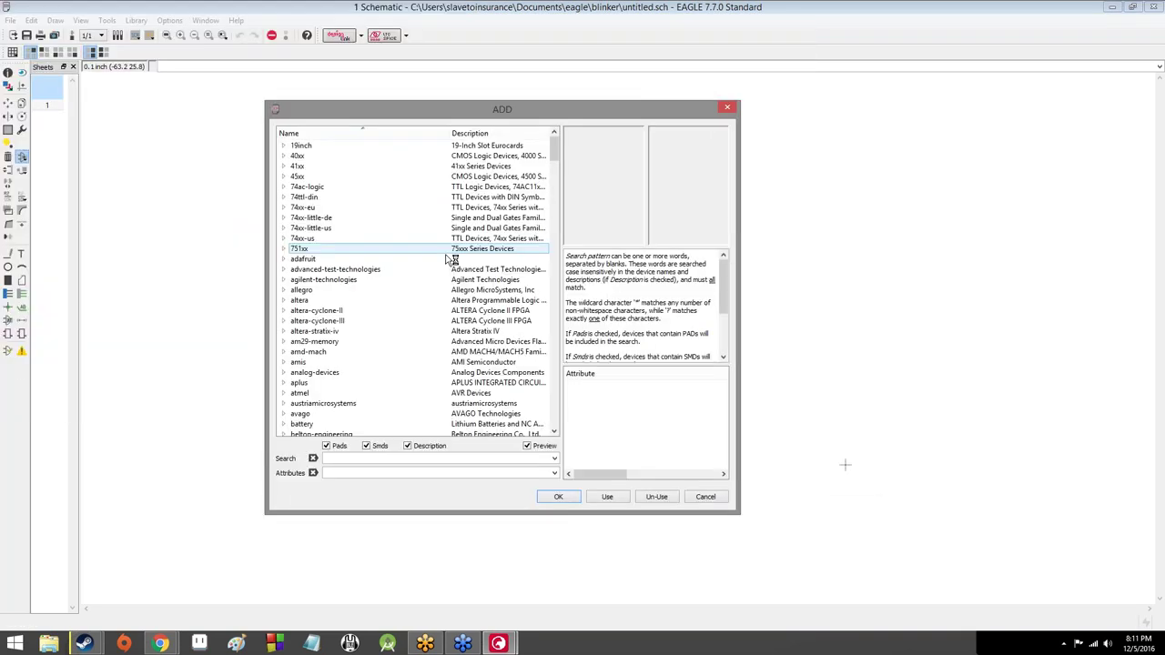
{"action": "scroll", "coordinate": [428, 273], "scroll_direction": "down", "scroll_amount": 5}
{"action": "scroll", "coordinate": [404, 284], "scroll_direction": "up", "scroll_amount": 5}
{"action": "scroll", "coordinate": [455, 323], "scroll_direction": "down", "scroll_amount": 20}
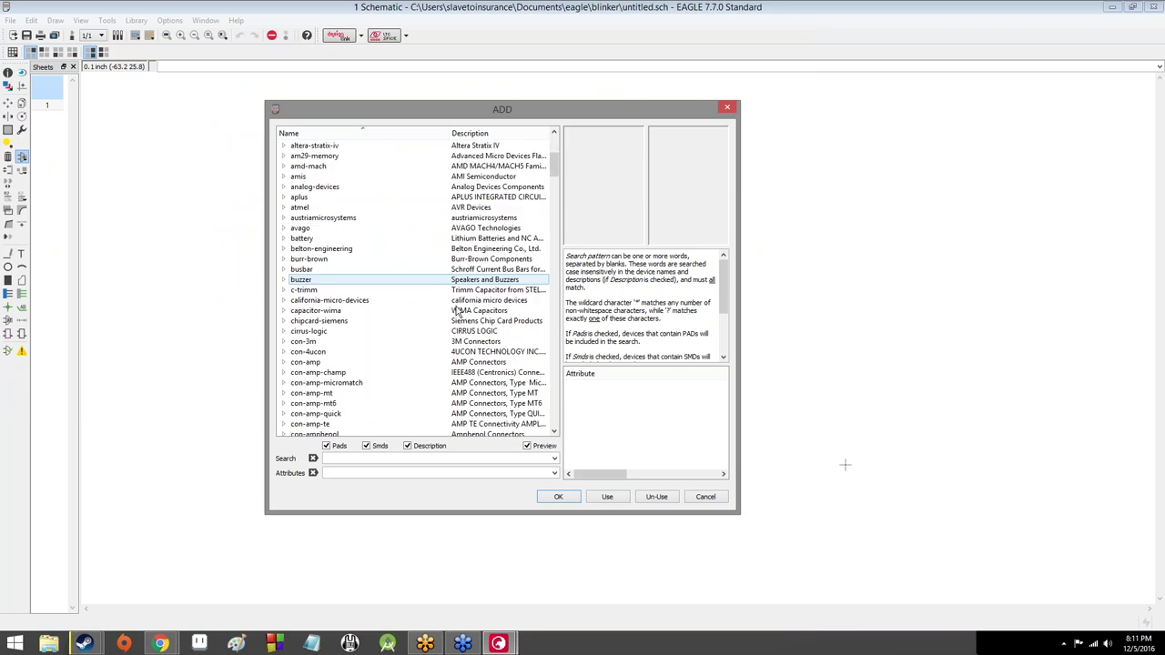
{"action": "scroll", "coordinate": [451, 320], "scroll_direction": "down", "scroll_amount": 20}
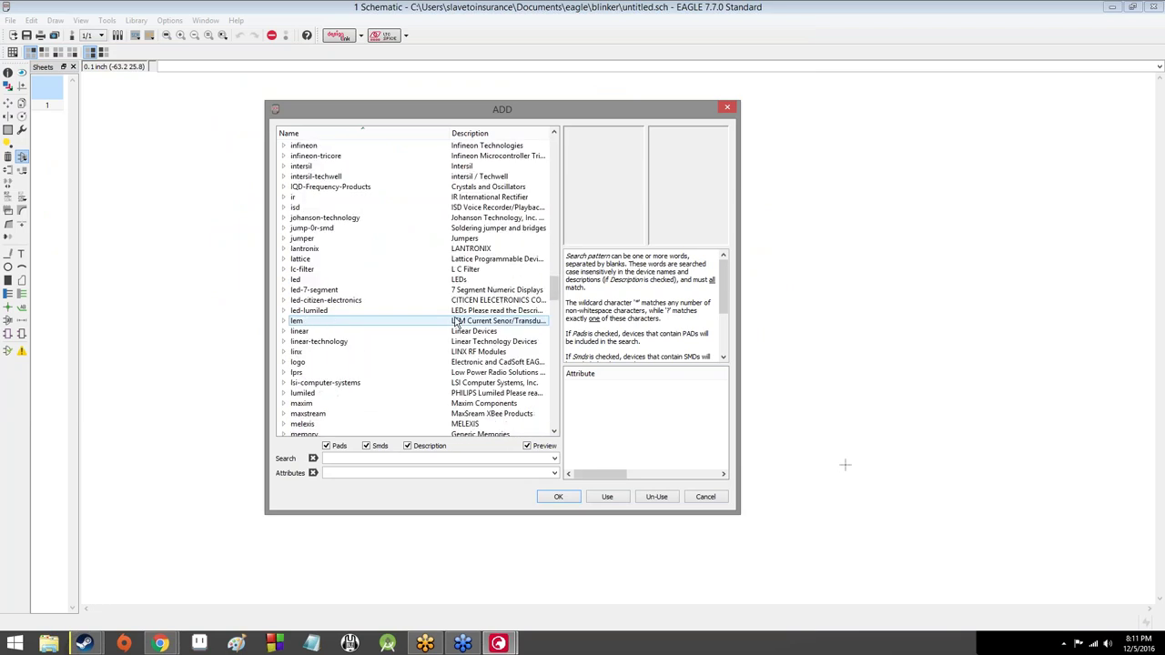
{"action": "scroll", "coordinate": [441, 324], "scroll_direction": "down", "scroll_amount": 20}
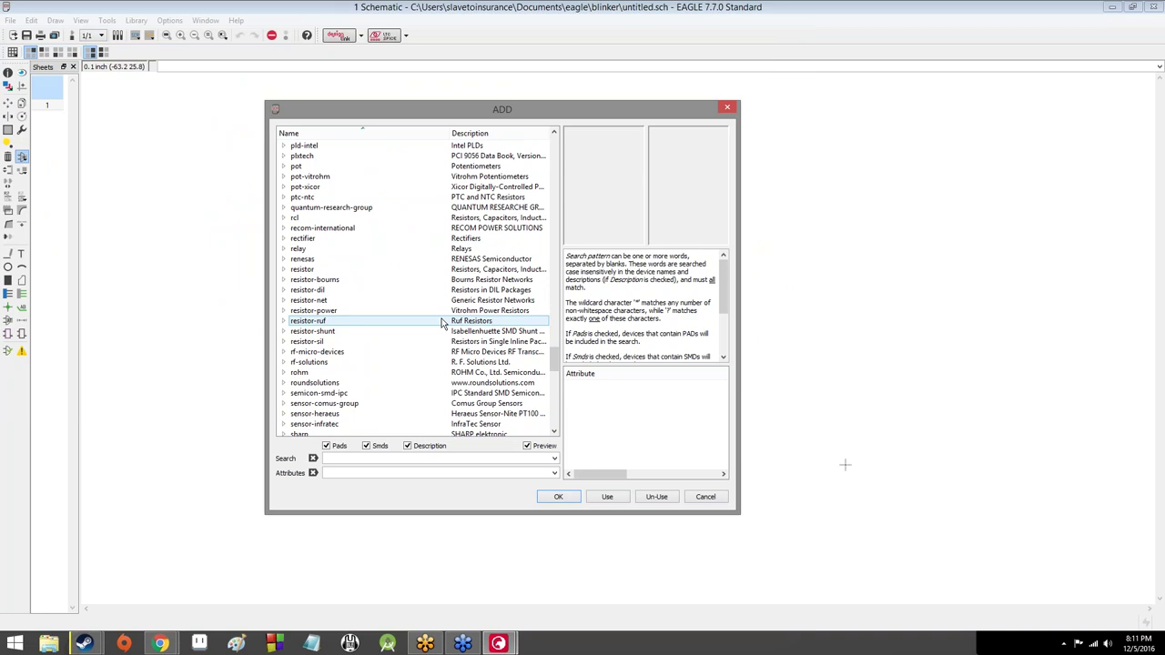
{"action": "scroll", "coordinate": [432, 308], "scroll_direction": "down", "scroll_amount": 1}
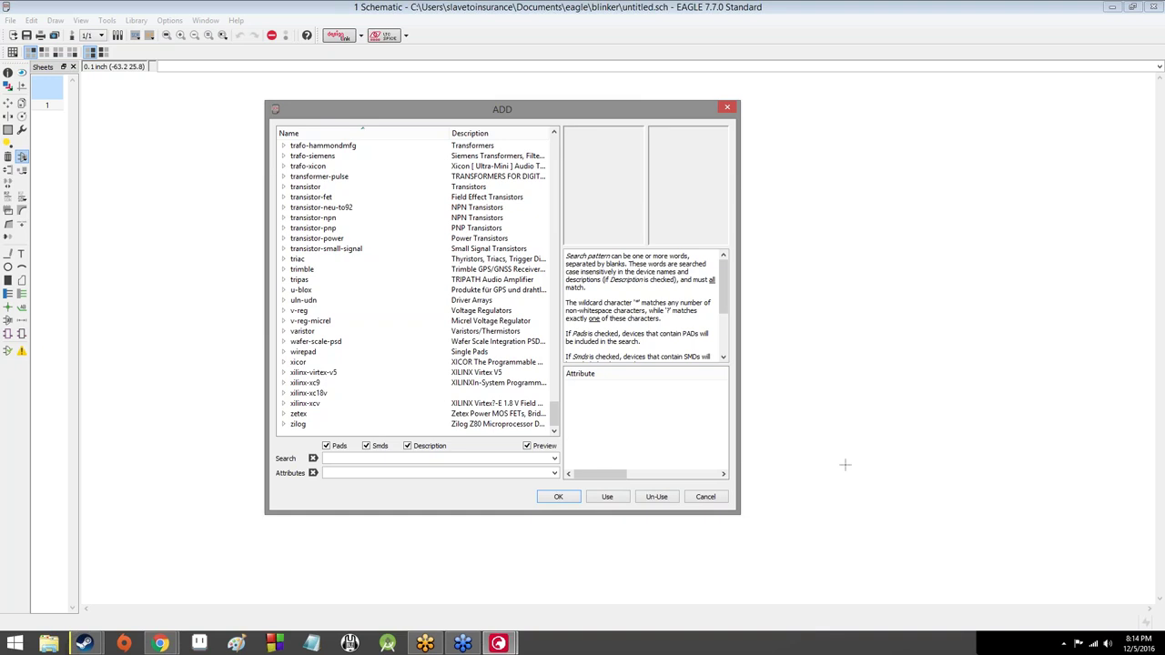
{"action": "left_click", "coordinate": [845, 465]}
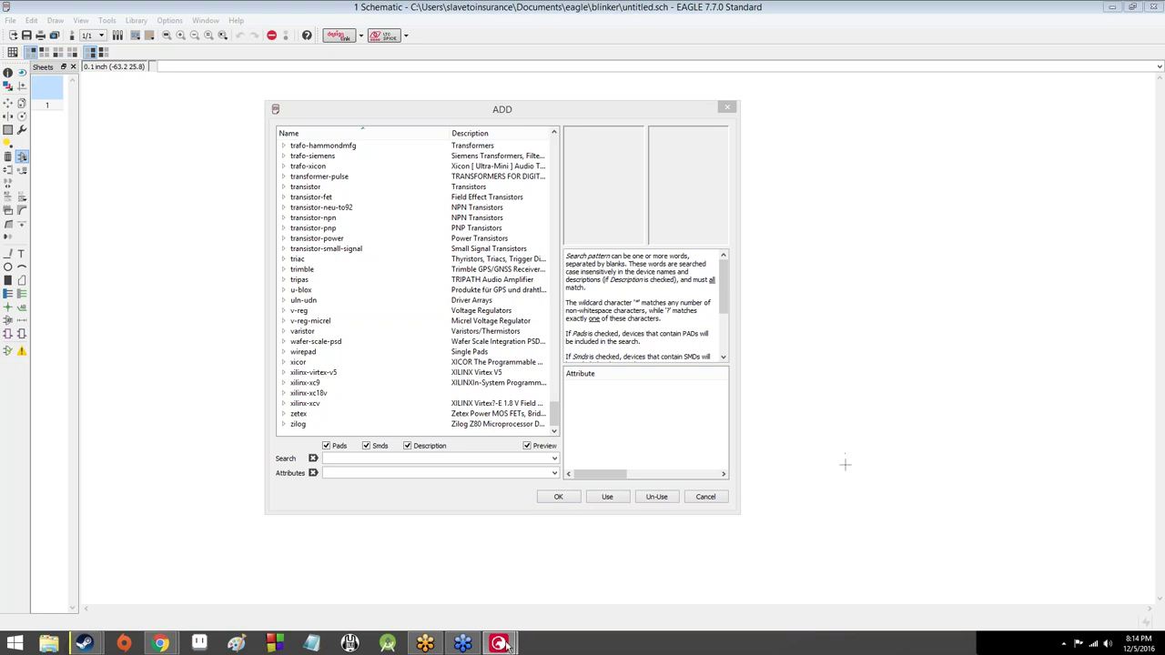
{"action": "mouse_move", "coordinate": [500, 645]}
{"action": "left_click", "coordinate": [433, 578]}
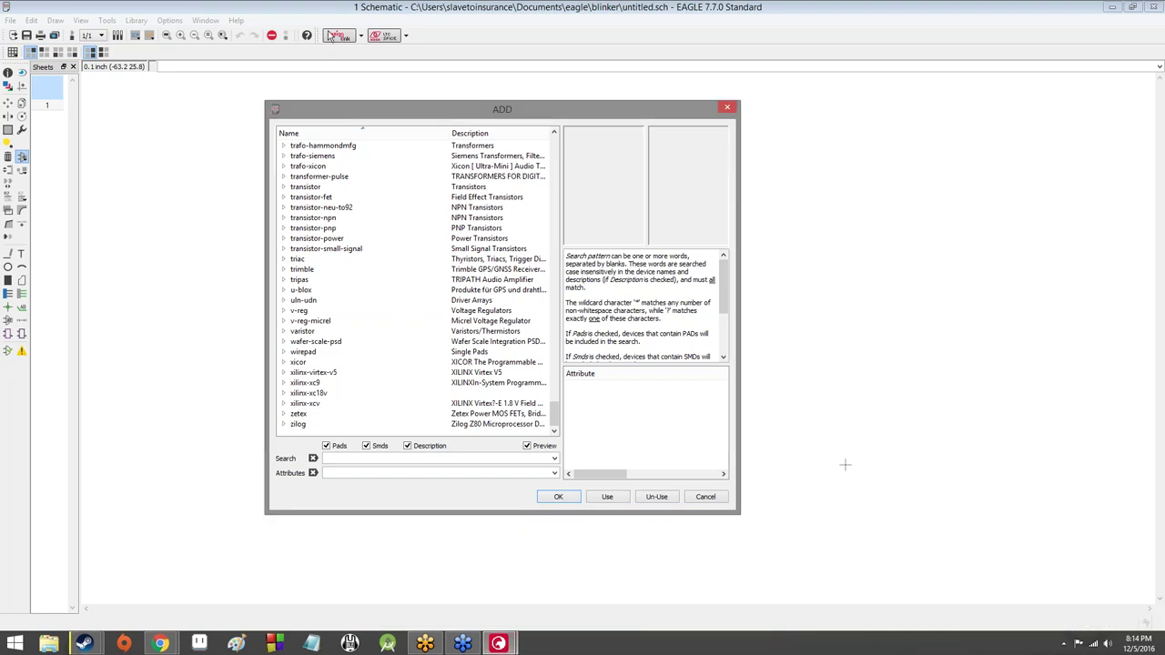
{"action": "left_click", "coordinate": [703, 498]}
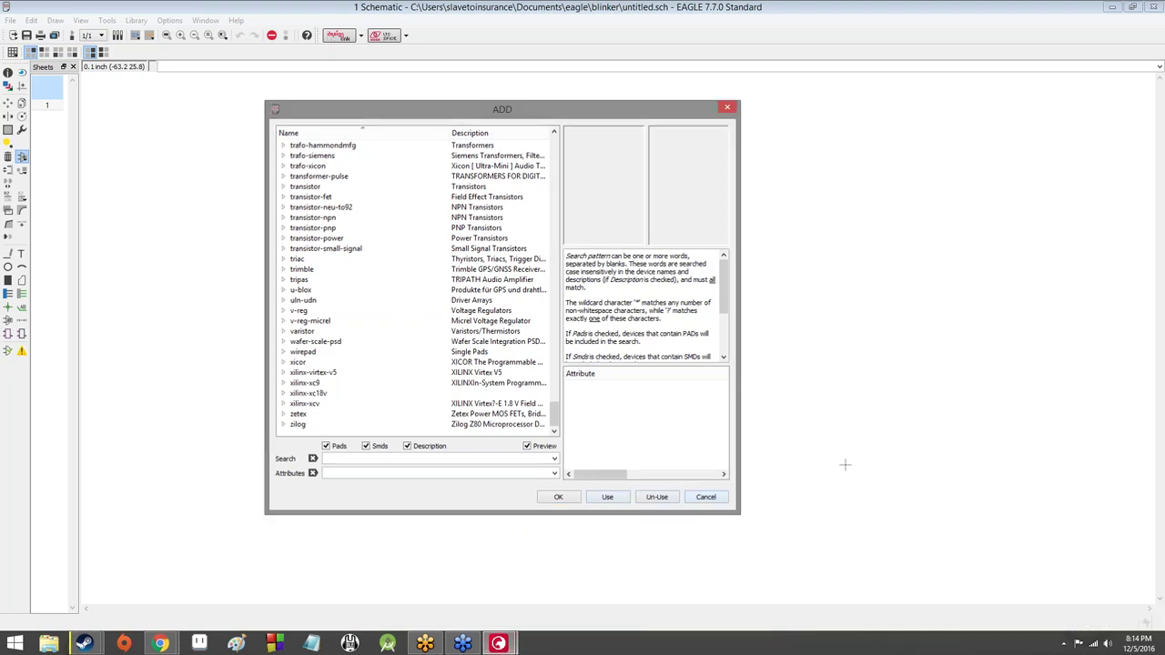
Step: Arrange the schematic and Control Panel windows apart and show the folders under Libraries
{"action": "left_click_drag", "start_coordinate": [465, 6], "coordinate": [742, 461]}
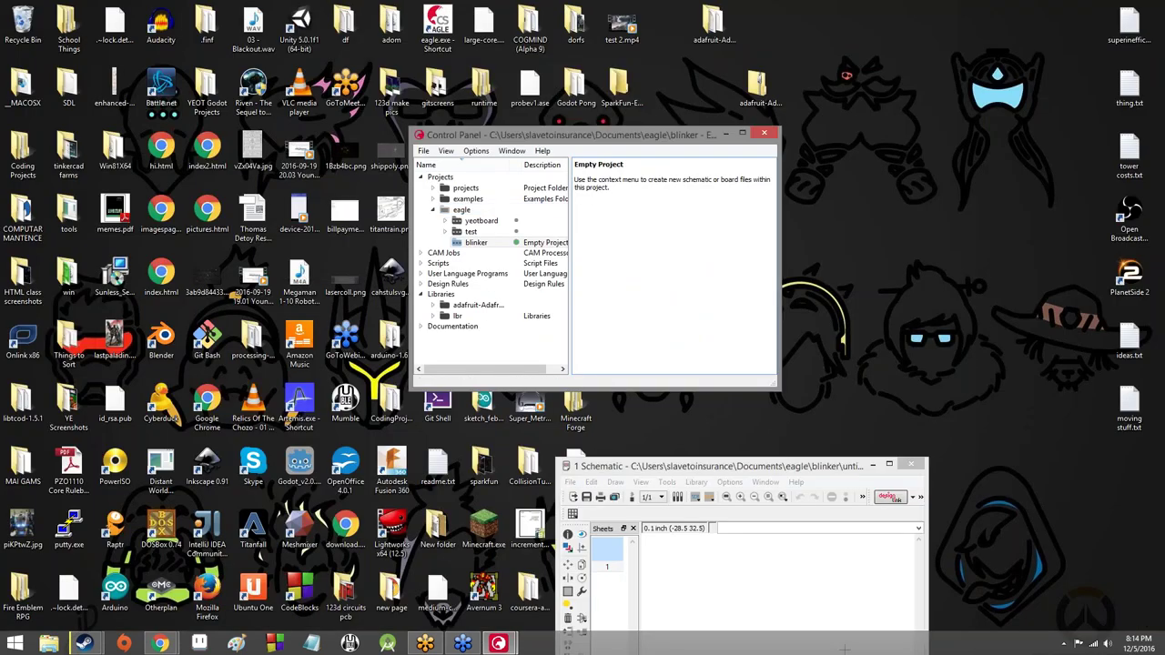
{"action": "left_click_drag", "start_coordinate": [582, 134], "coordinate": [416, 75]}
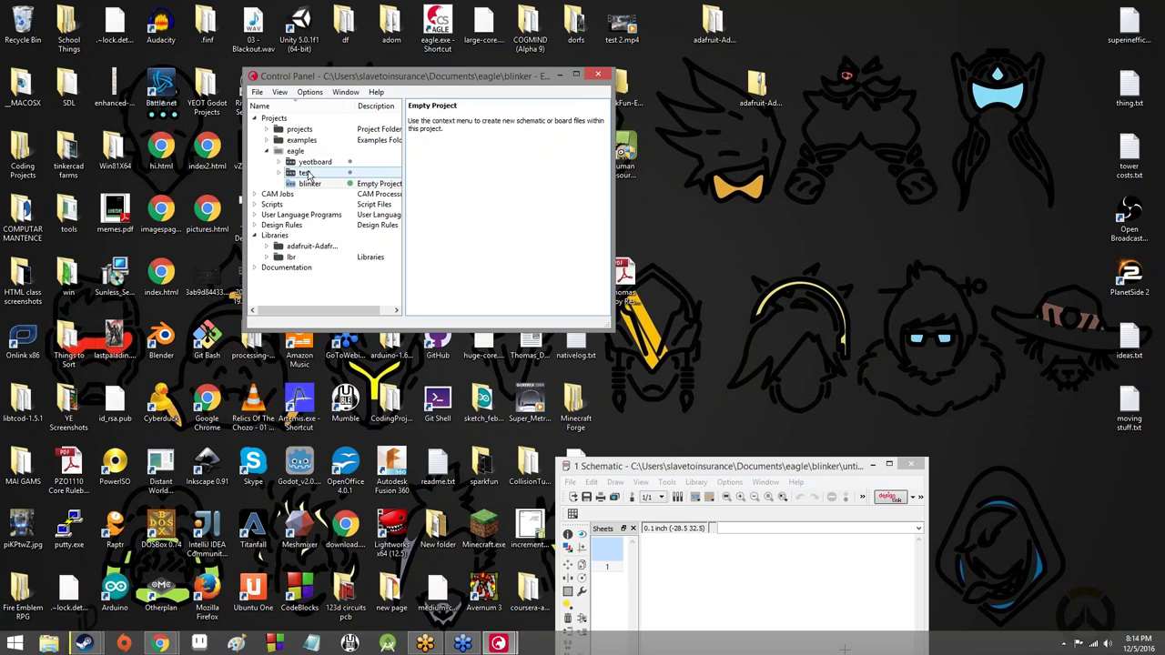
{"action": "left_click", "coordinate": [256, 235]}
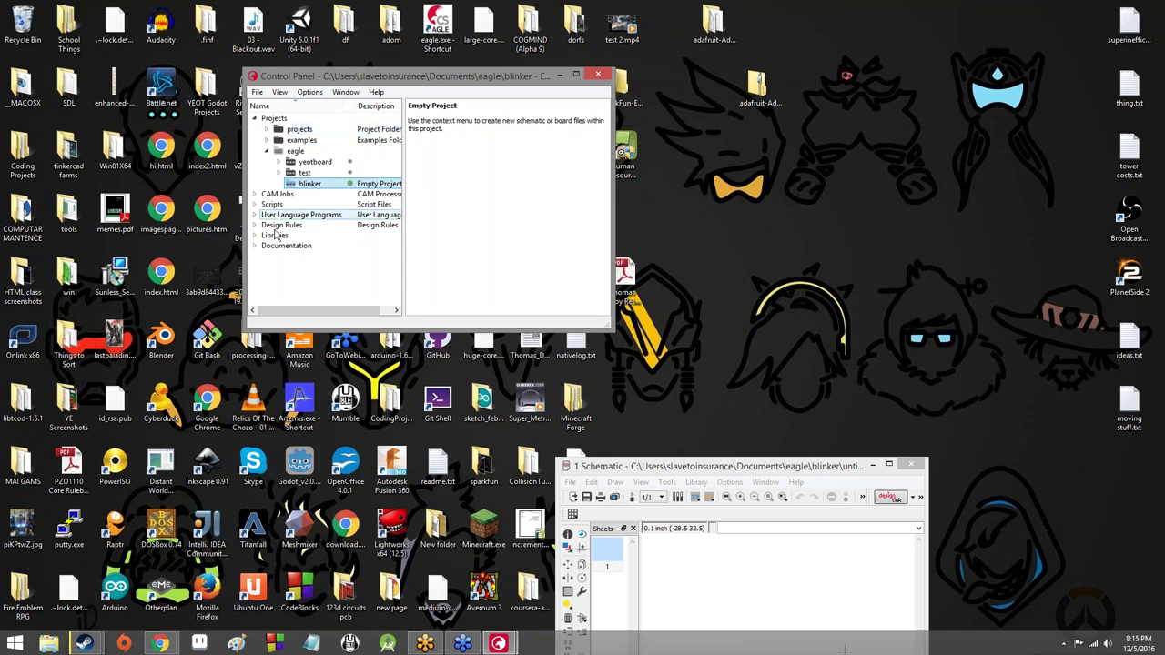
{"action": "left_click", "coordinate": [255, 236]}
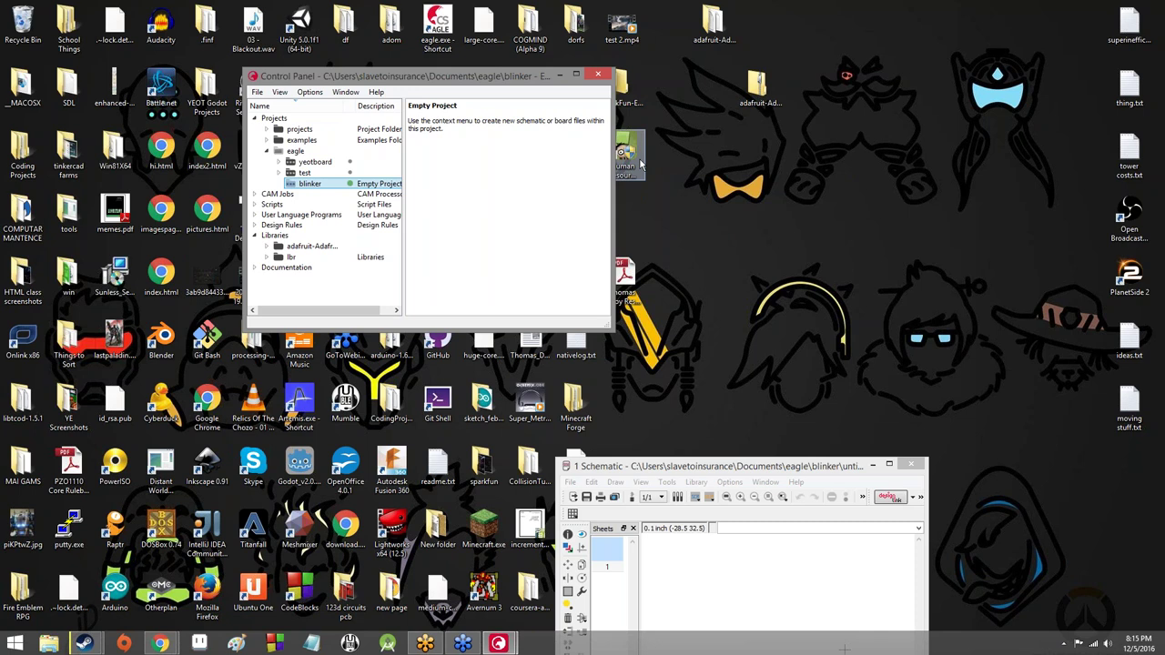
Step: Open the directory settings and move the dialog over the Control Panel
{"action": "left_click", "coordinate": [310, 94]}
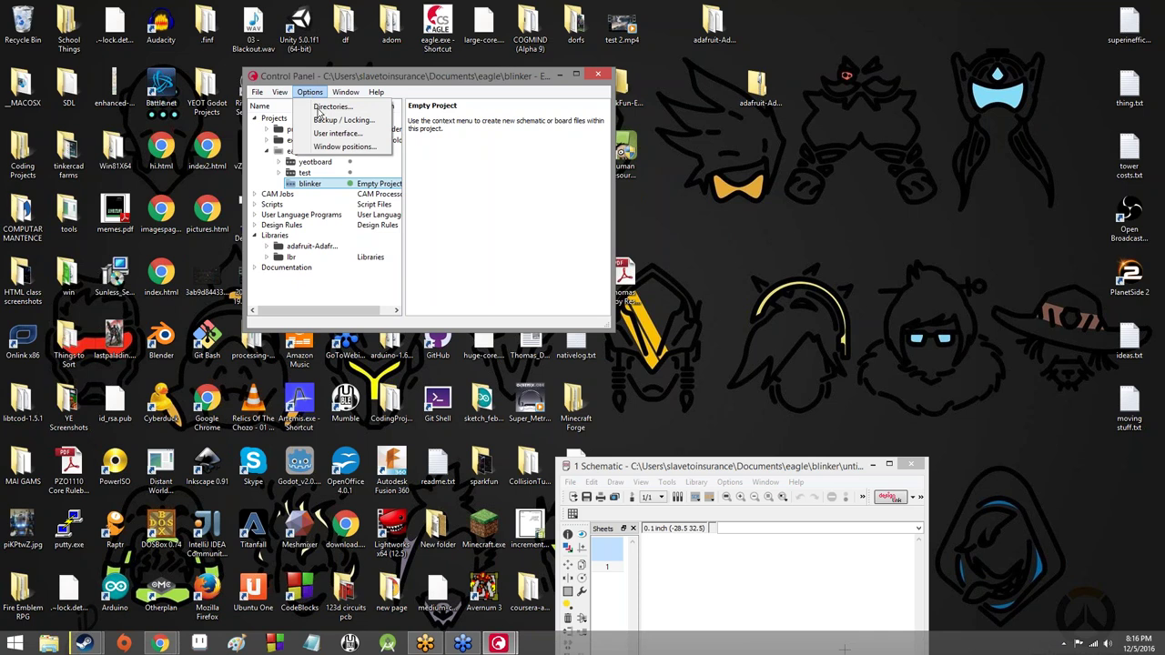
{"action": "left_click", "coordinate": [318, 111]}
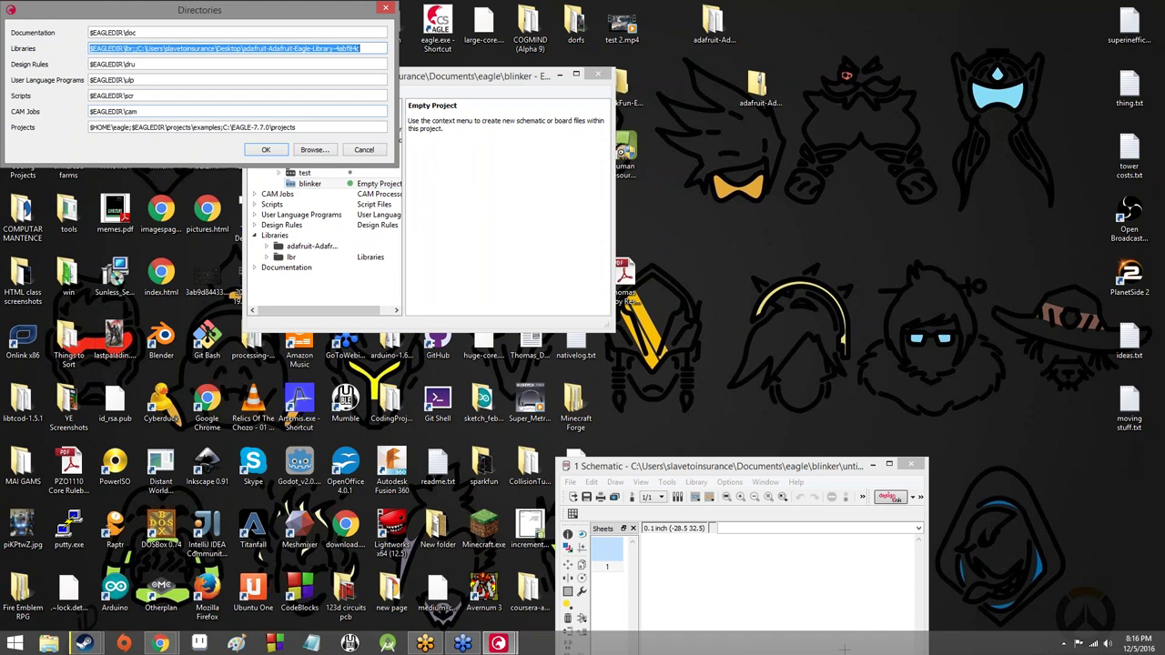
{"action": "left_click_drag", "start_coordinate": [161, 16], "coordinate": [484, 158]}
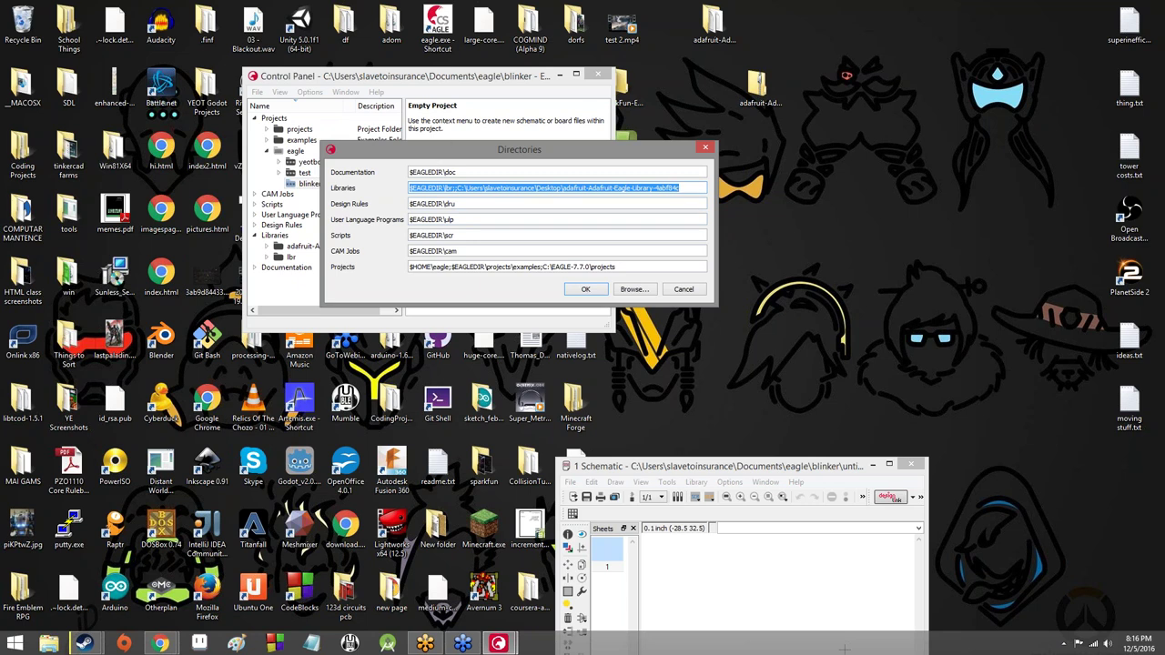
Step: Try to add the lbr folder inside EAGLE-7.7.0 to the Libraries directories
{"action": "double_click", "coordinate": [623, 188]}
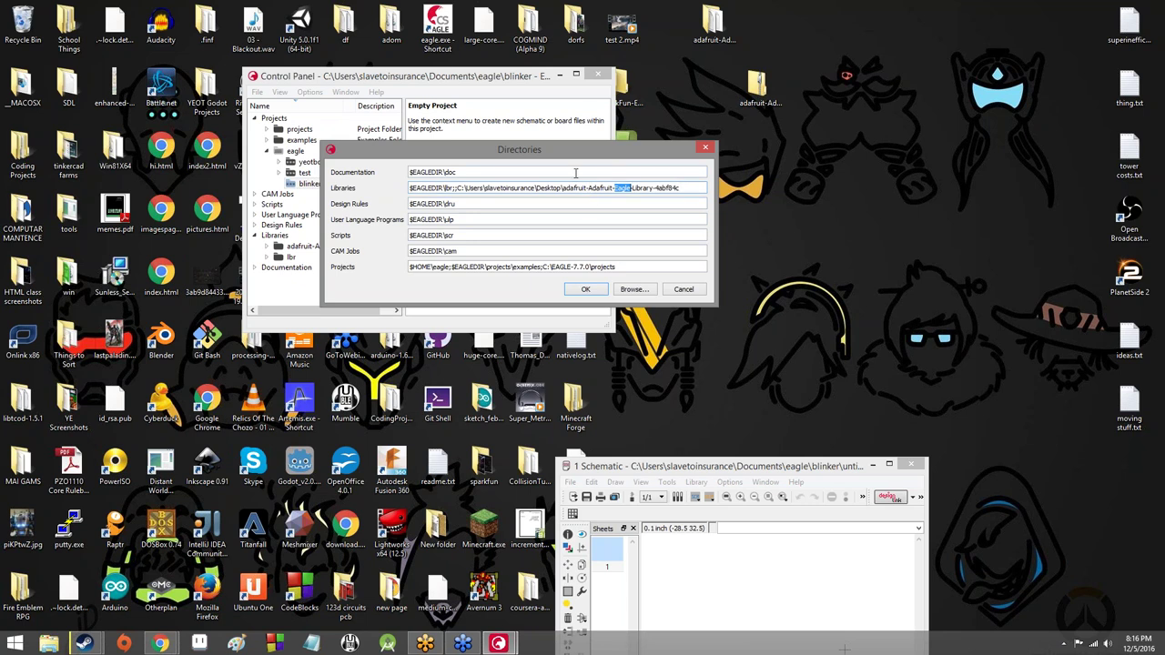
{"action": "left_click", "coordinate": [678, 187]}
{"action": "left_click", "coordinate": [634, 288]}
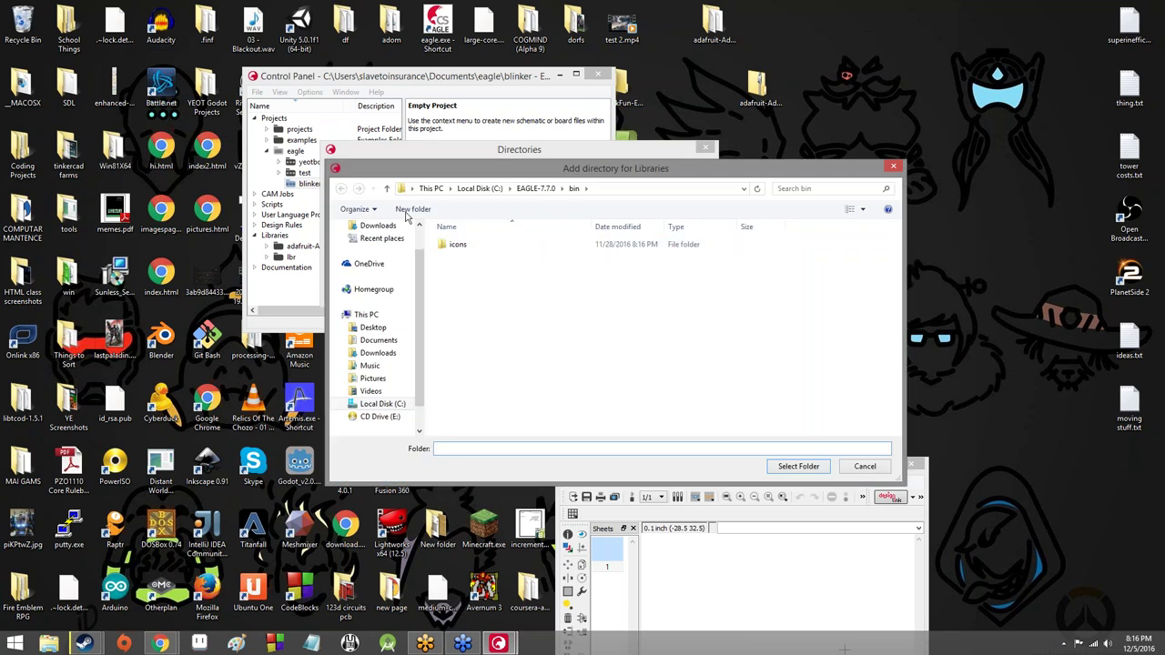
{"action": "left_click", "coordinate": [387, 190]}
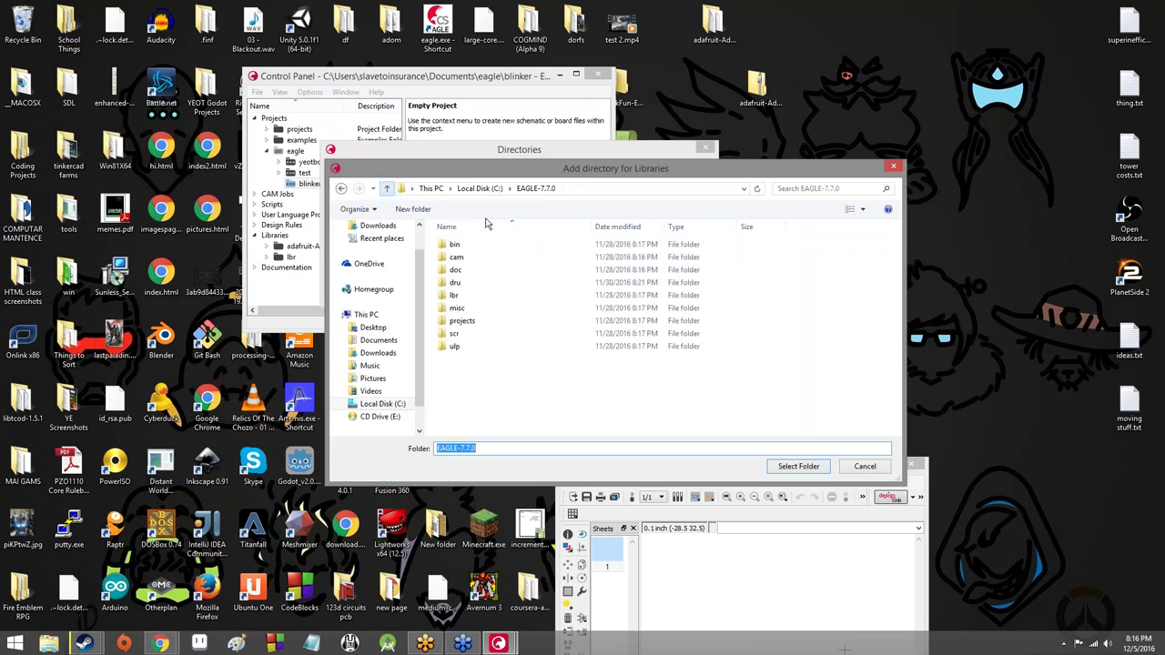
{"action": "left_click", "coordinate": [486, 297]}
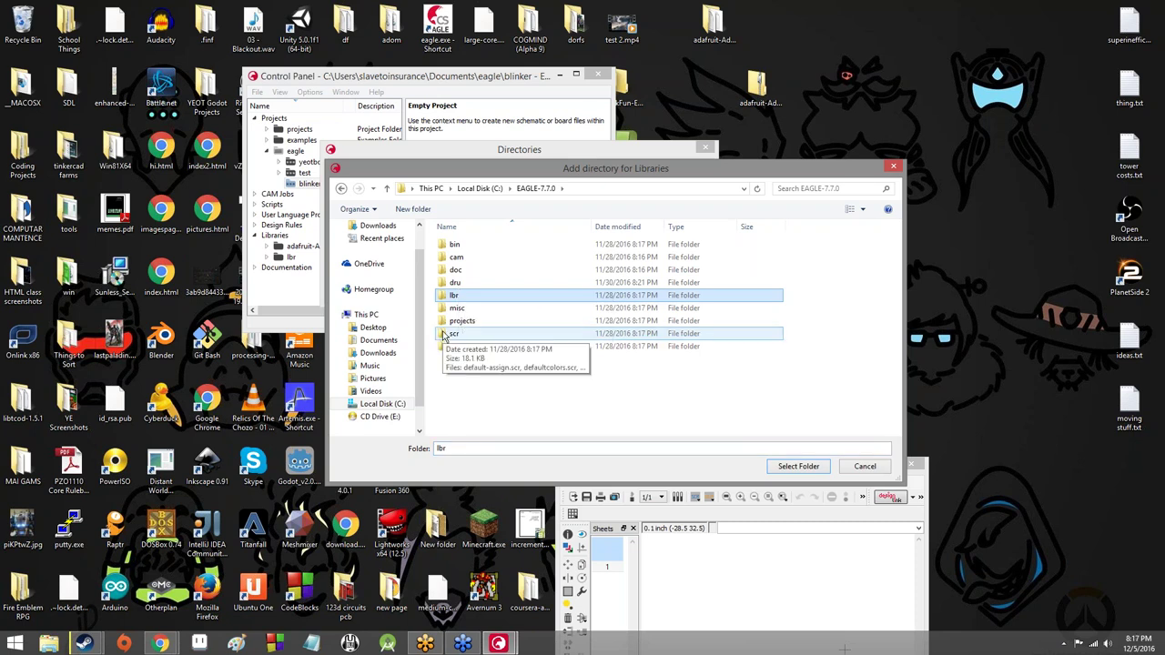
{"action": "left_click", "coordinate": [799, 472]}
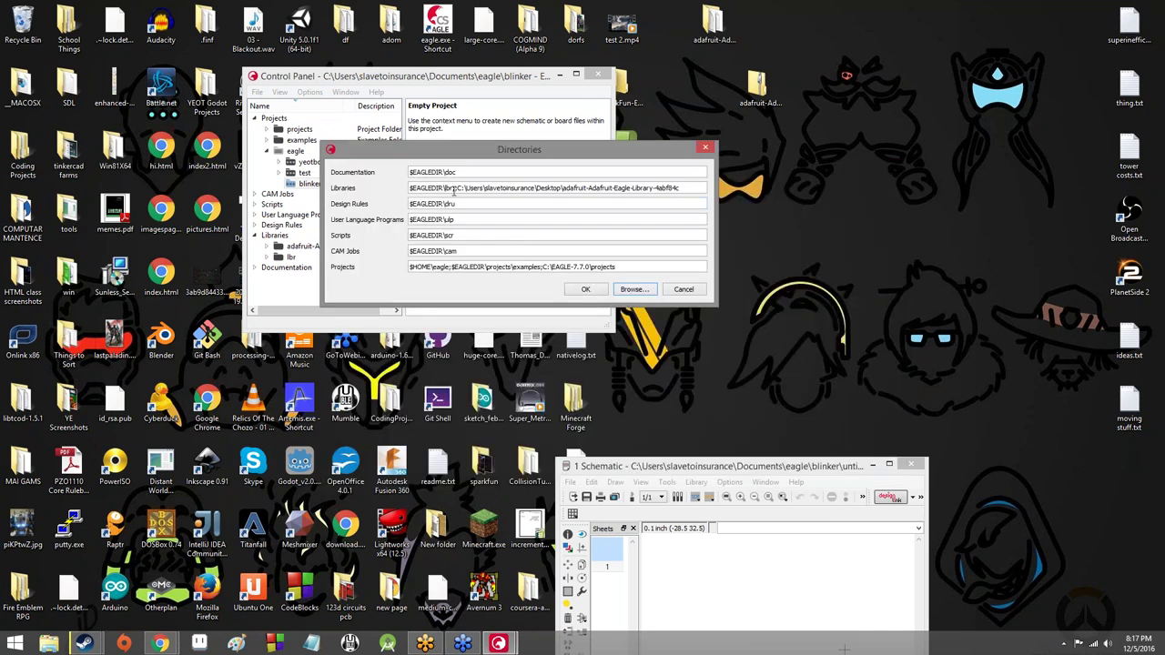
Step: Remove the surplus semicolon between the lbr and adafruit entries in the Libraries path
{"action": "left_click_drag", "start_coordinate": [425, 187], "coordinate": [451, 187]}
{"action": "left_click", "coordinate": [508, 184]}
{"action": "key", "text": "BackSpace"}
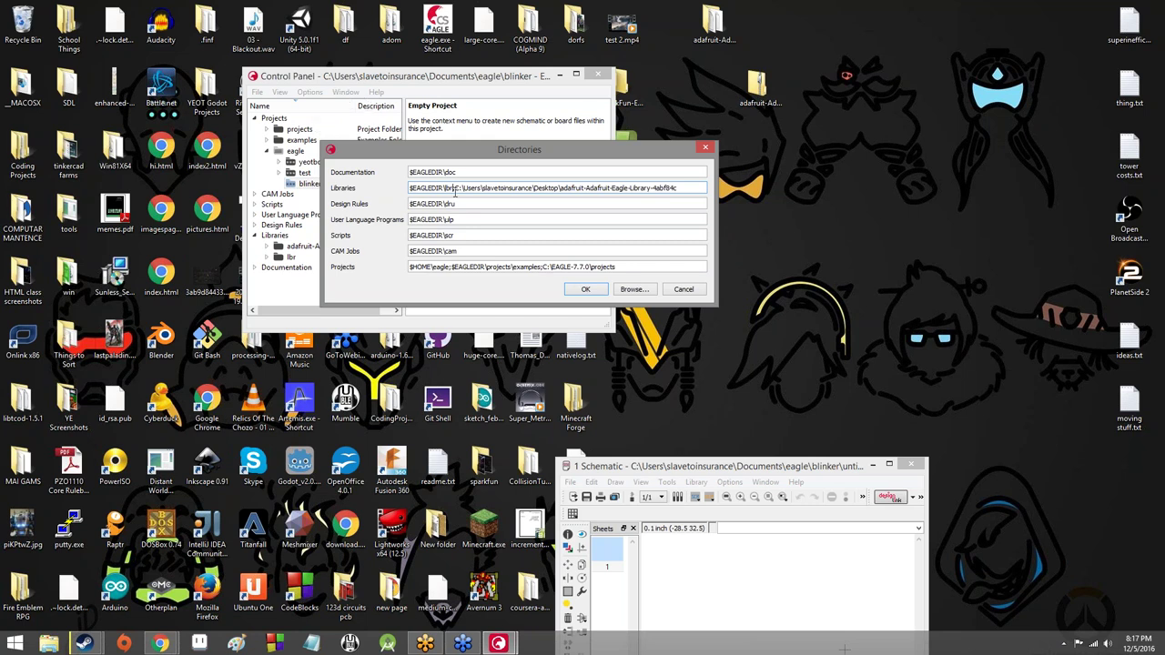
{"action": "left_click_drag", "start_coordinate": [453, 188], "coordinate": [678, 188]}
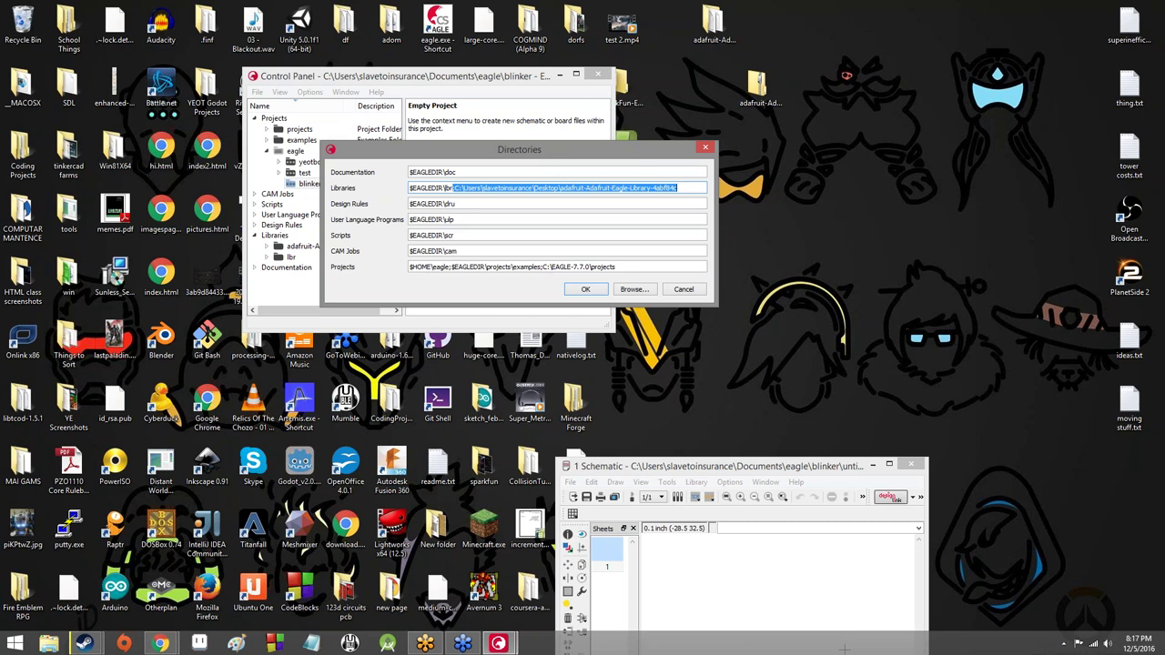
{"action": "left_click", "coordinate": [456, 172]}
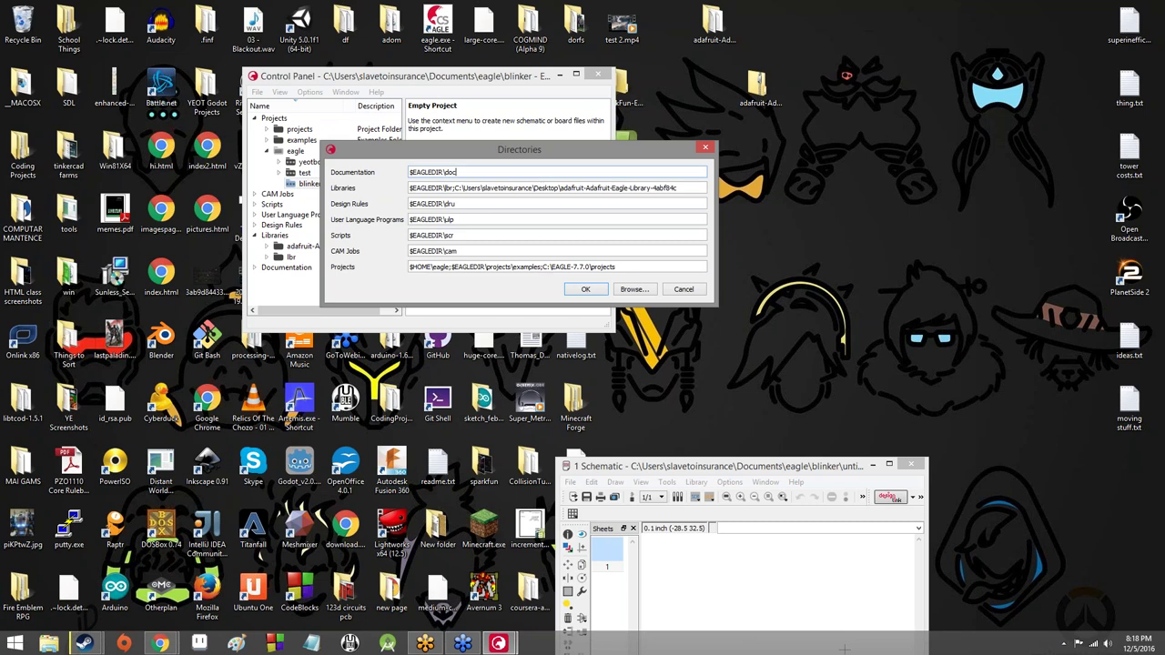
{"action": "key", "text": "alt+b"}
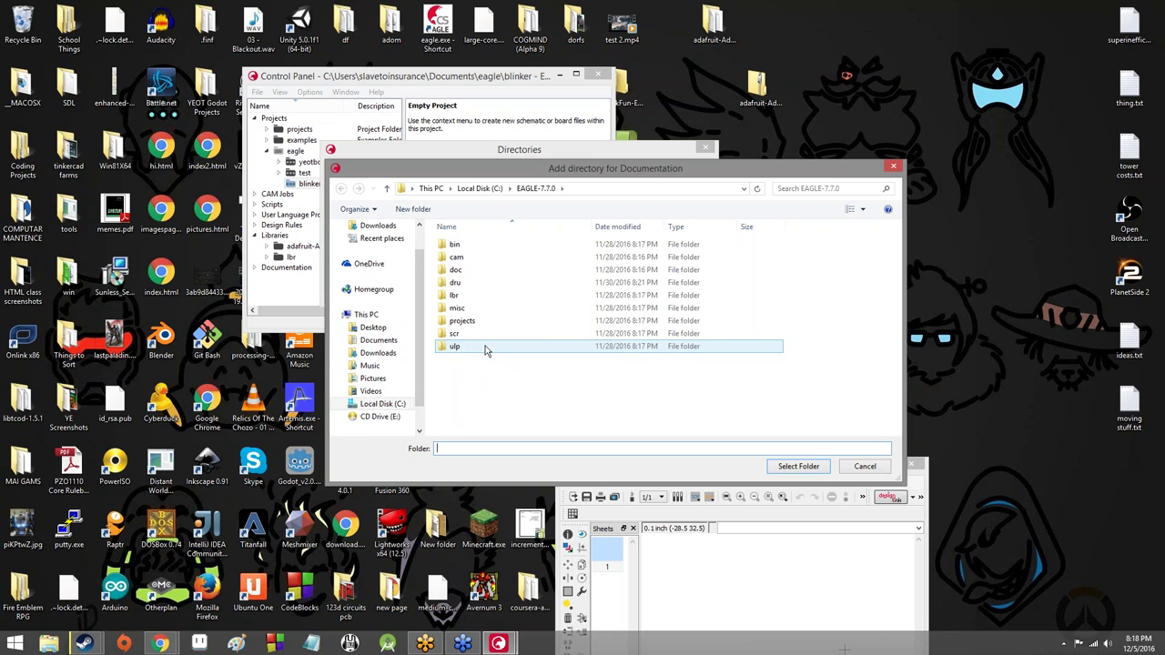
{"action": "left_click", "coordinate": [481, 298]}
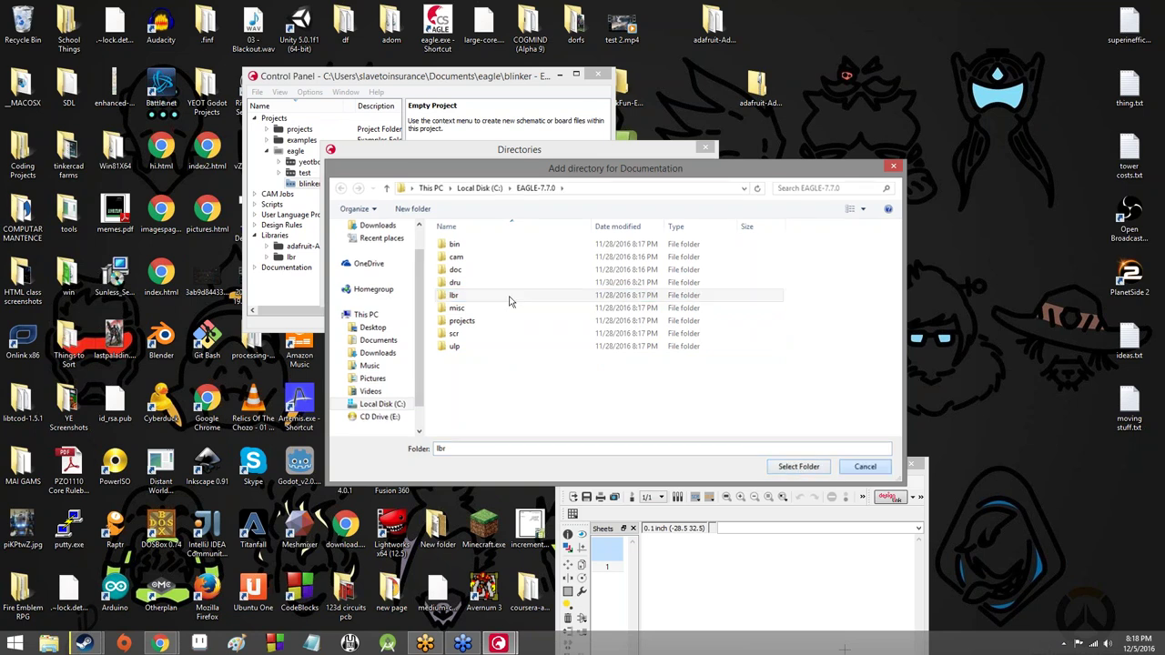
{"action": "left_click", "coordinate": [847, 469]}
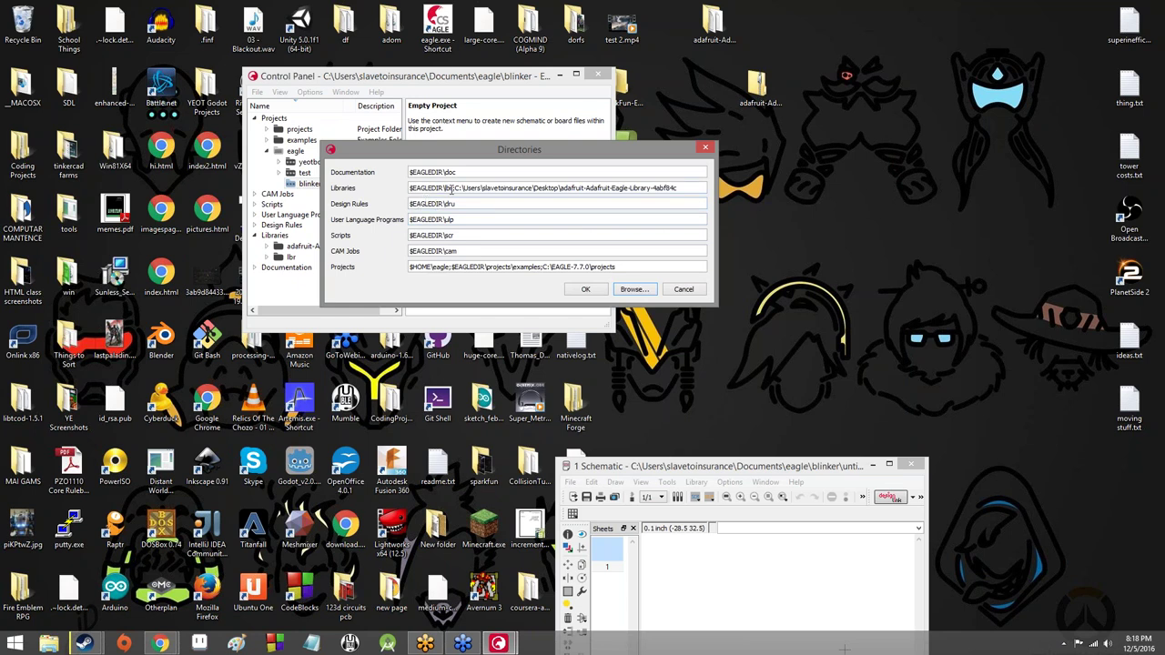
Step: Examine the $EAGLEDIR\lbr entry of the Libraries path and close the directory settings
{"action": "left_click_drag", "start_coordinate": [451, 188], "coordinate": [410, 189]}
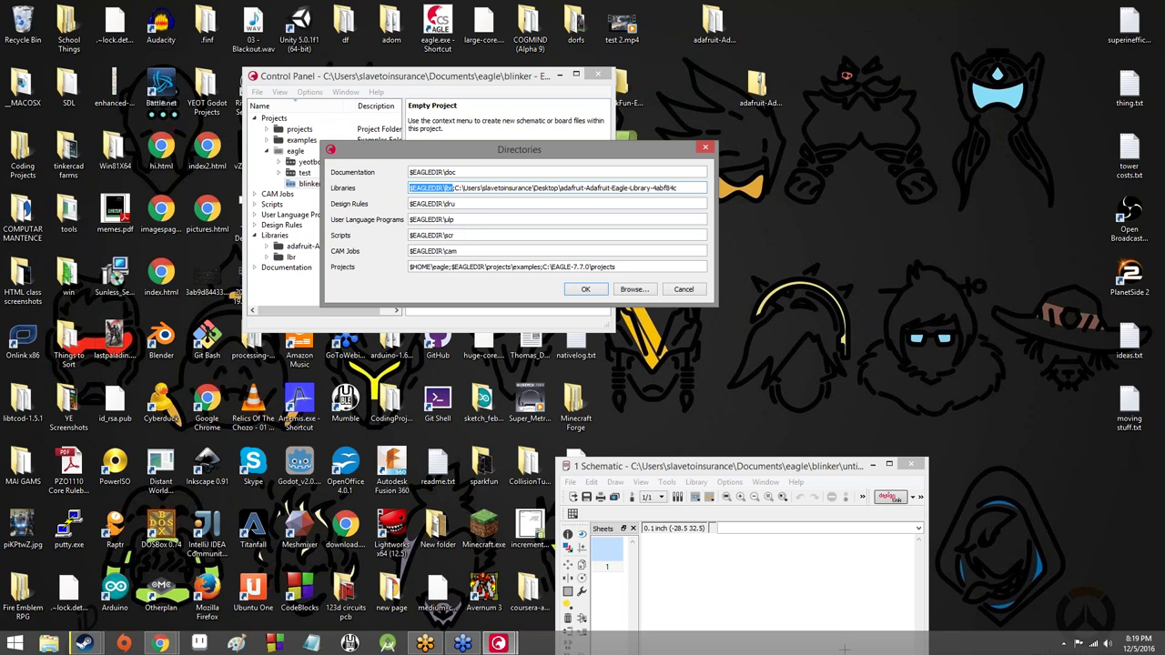
{"action": "left_click", "coordinate": [475, 189]}
{"action": "key", "text": "Return"}
Step: Set all libraries in the adafruit folder to be used
{"action": "left_click", "coordinate": [276, 247]}
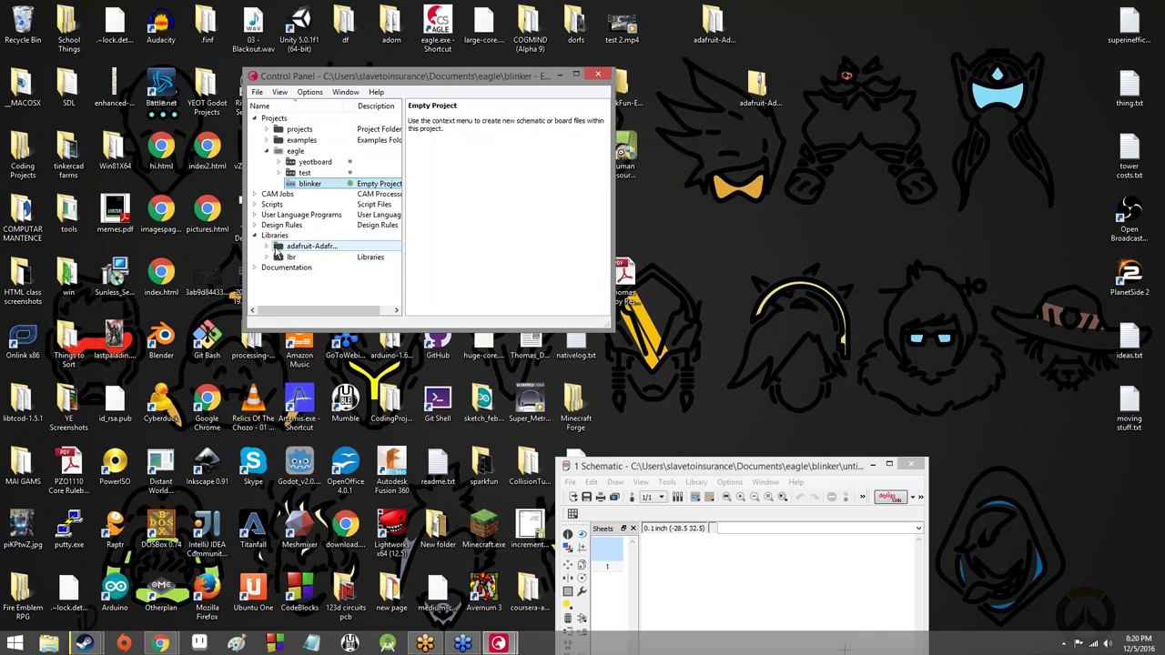
{"action": "right_click", "coordinate": [278, 252]}
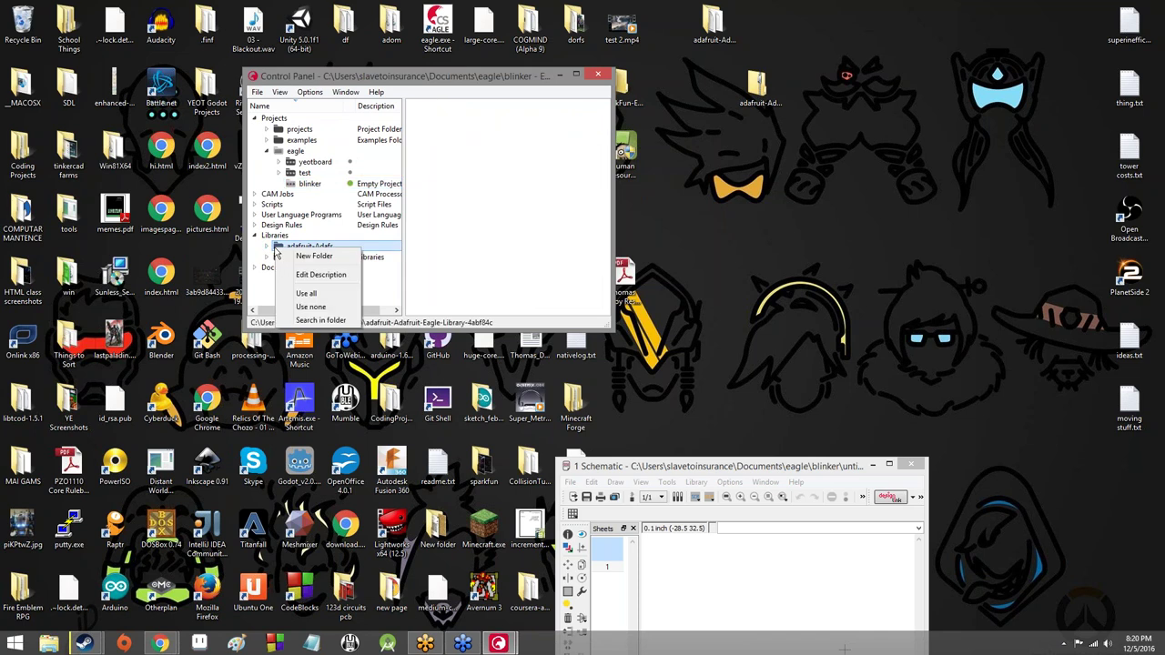
{"action": "left_click", "coordinate": [318, 294]}
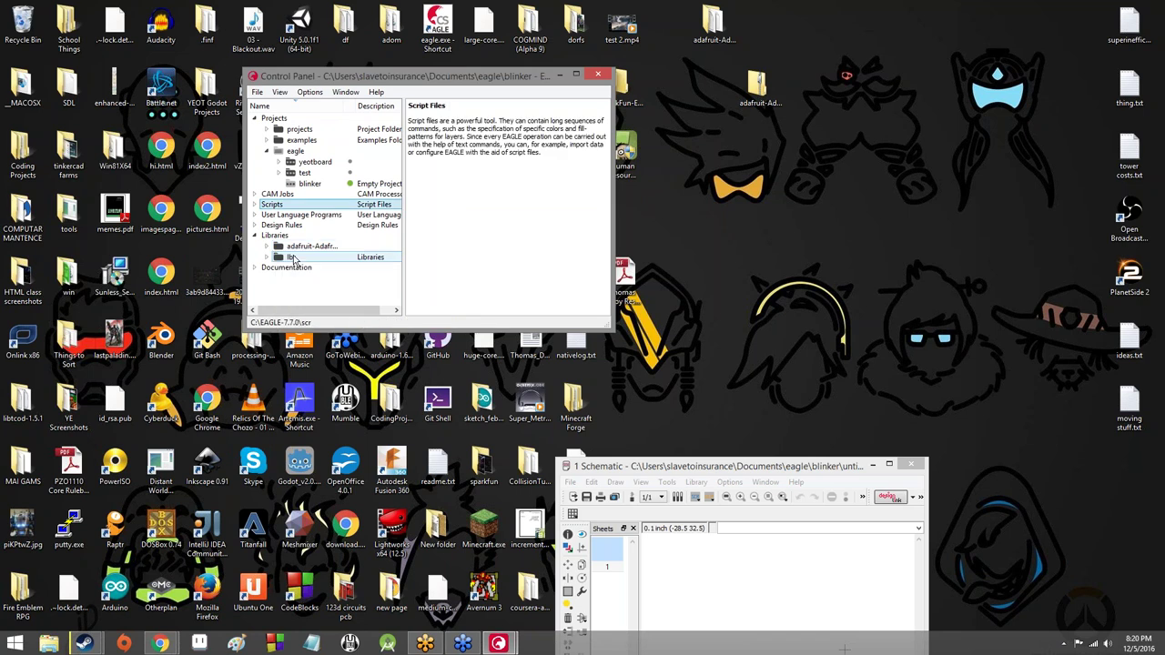
{"action": "left_click", "coordinate": [293, 260]}
{"action": "right_click", "coordinate": [295, 249]}
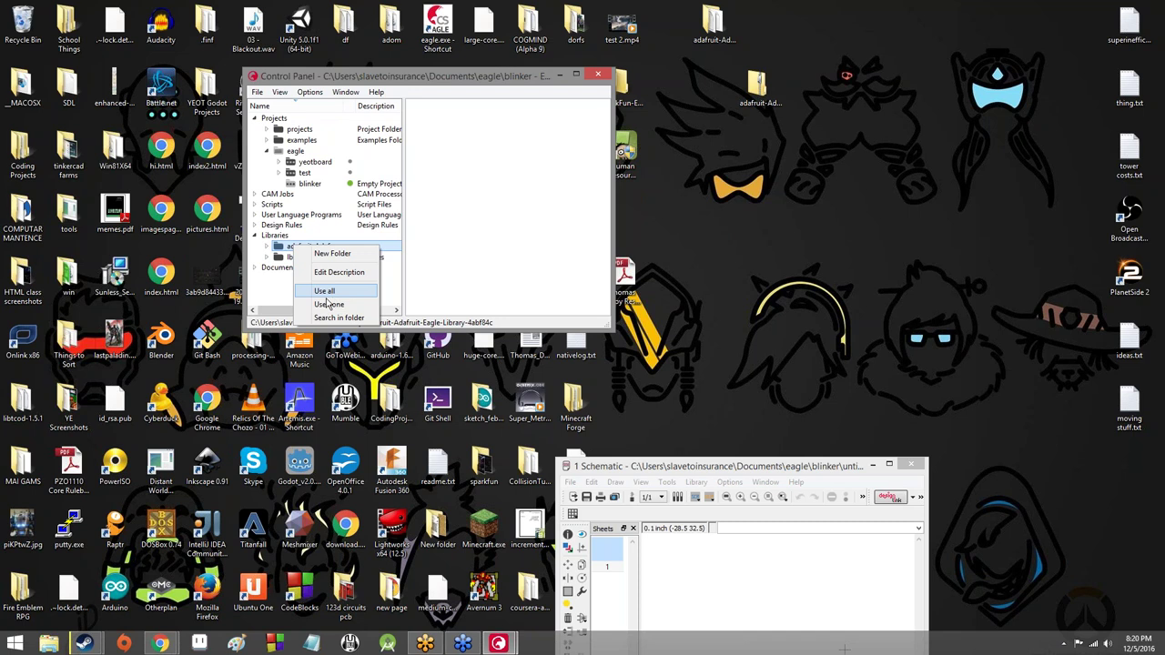
{"action": "left_click", "coordinate": [326, 291]}
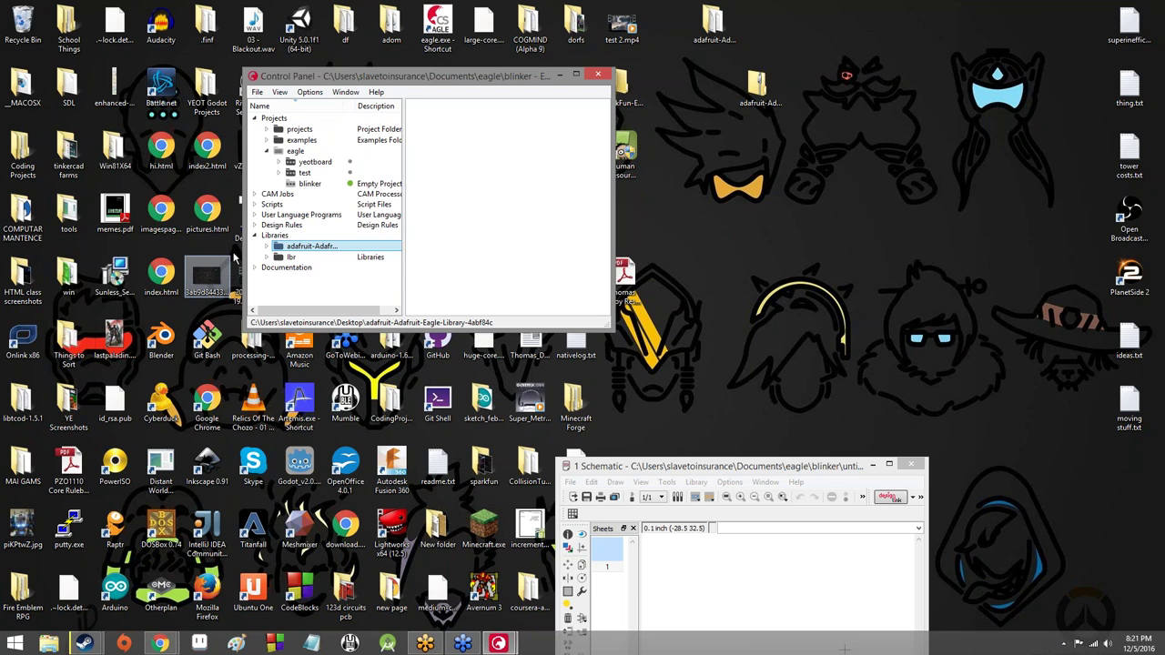
Step: Inspect the EAGLE-7.7.0 lbr folder through the Libraries directory settings, then cancel without adding a directory
{"action": "left_click", "coordinate": [314, 184]}
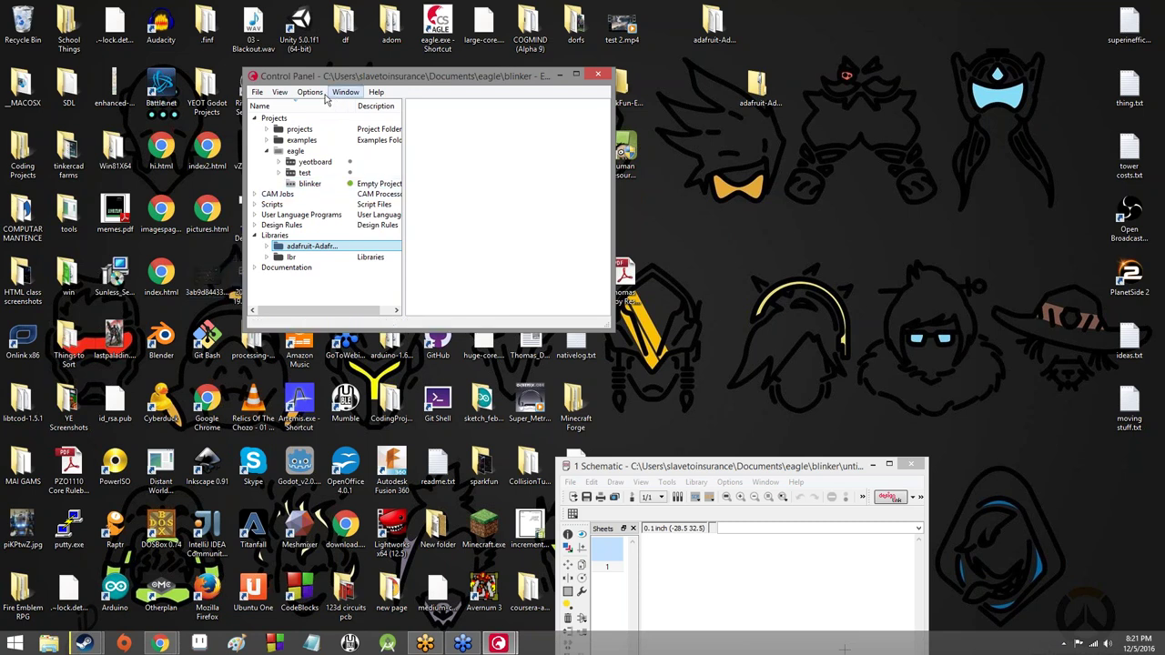
{"action": "left_click", "coordinate": [310, 92]}
{"action": "left_click", "coordinate": [329, 101]}
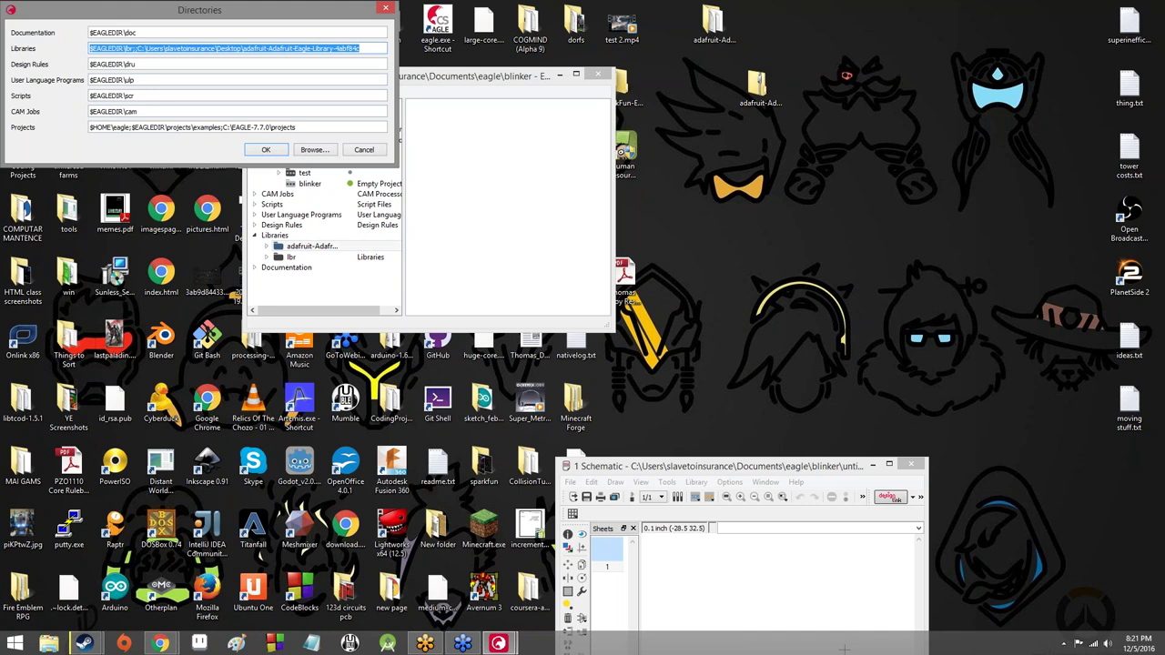
{"action": "left_click", "coordinate": [307, 151]}
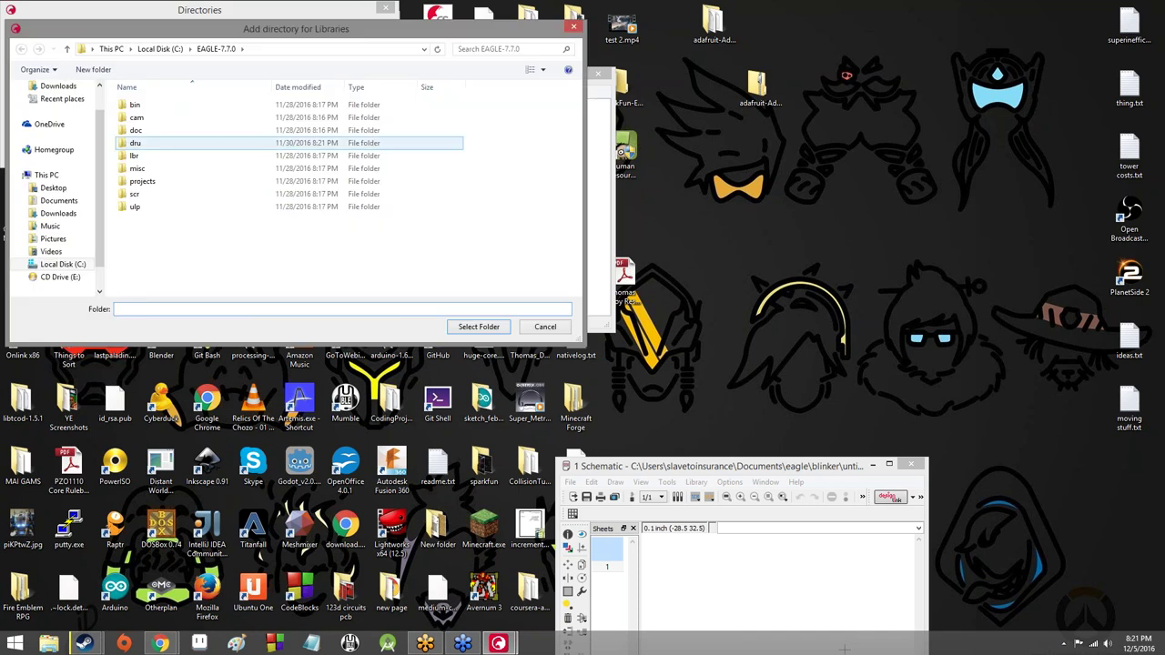
{"action": "double_click", "coordinate": [135, 155]}
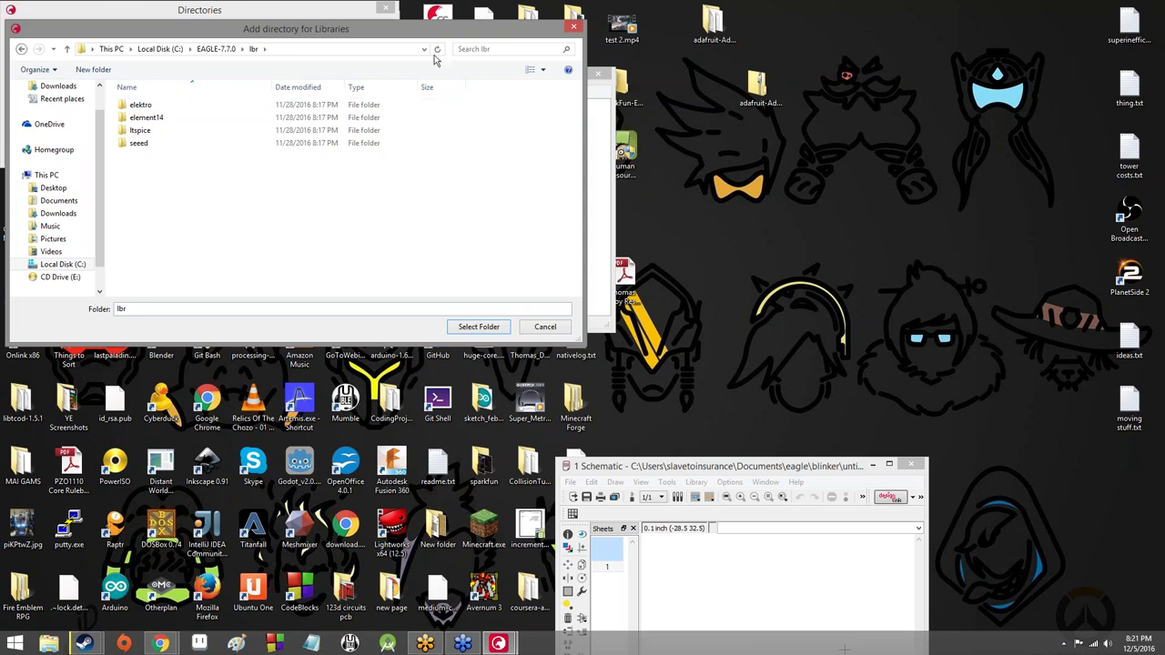
{"action": "left_click", "coordinate": [66, 48]}
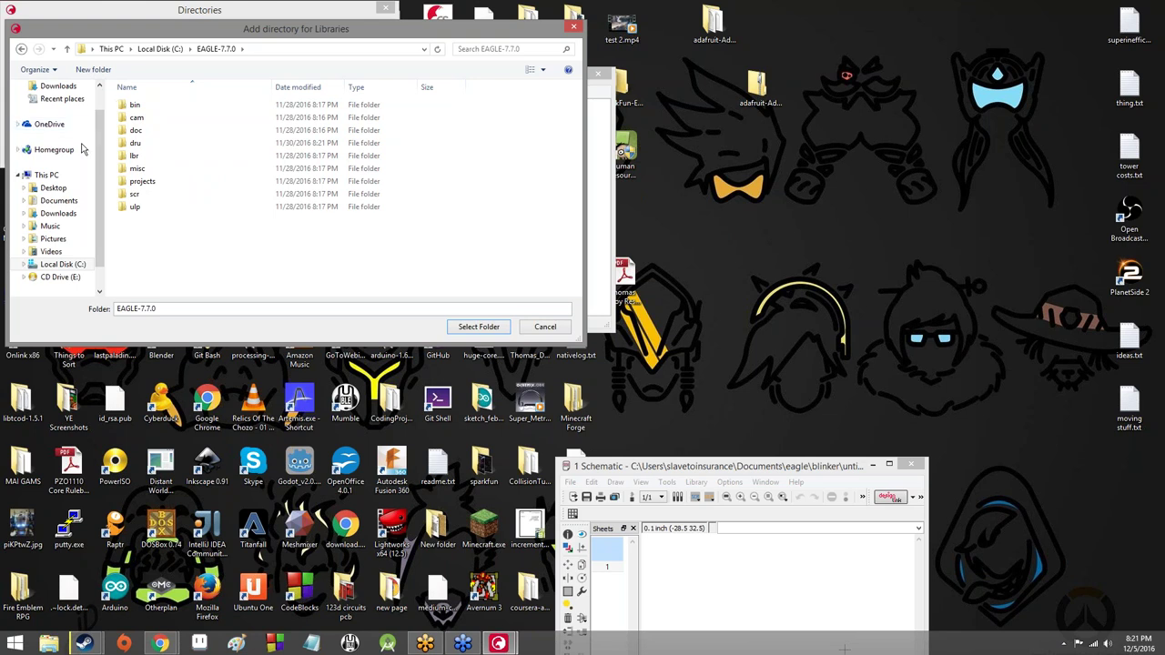
{"action": "left_click", "coordinate": [121, 160]}
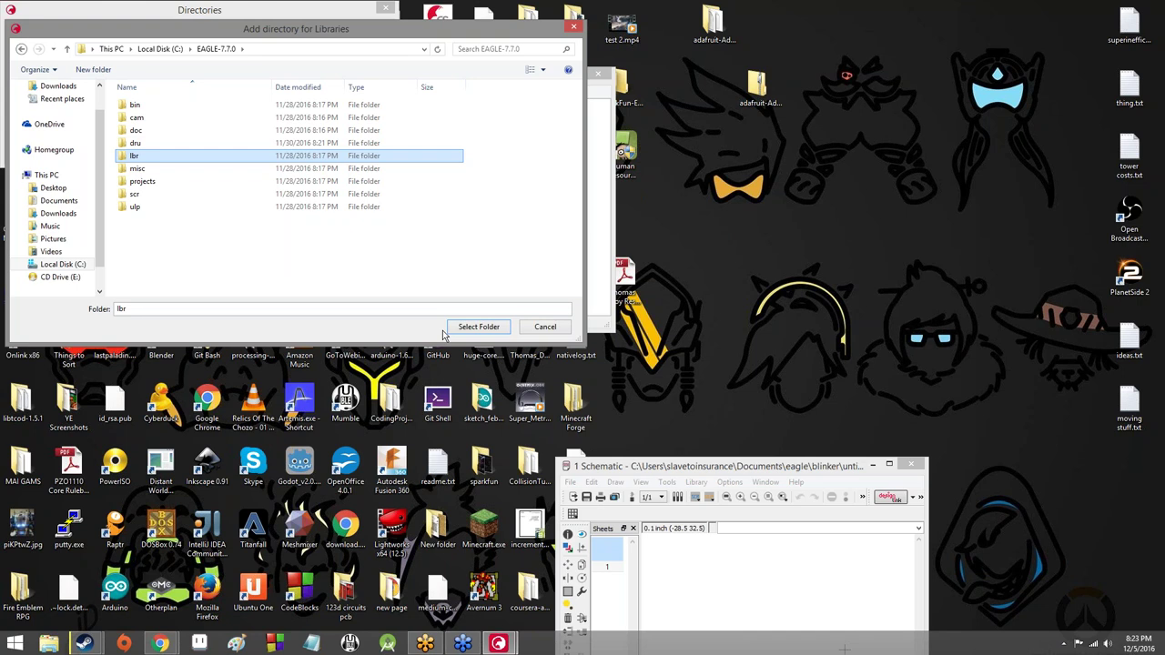
{"action": "left_click", "coordinate": [537, 330]}
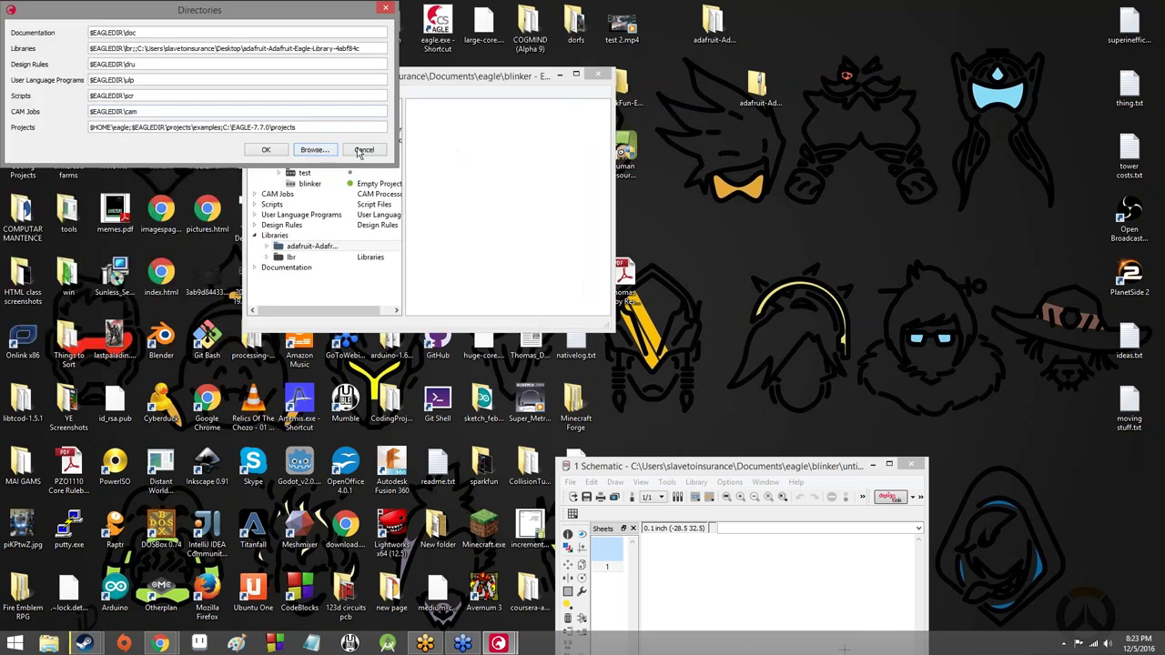
{"action": "left_click", "coordinate": [361, 149]}
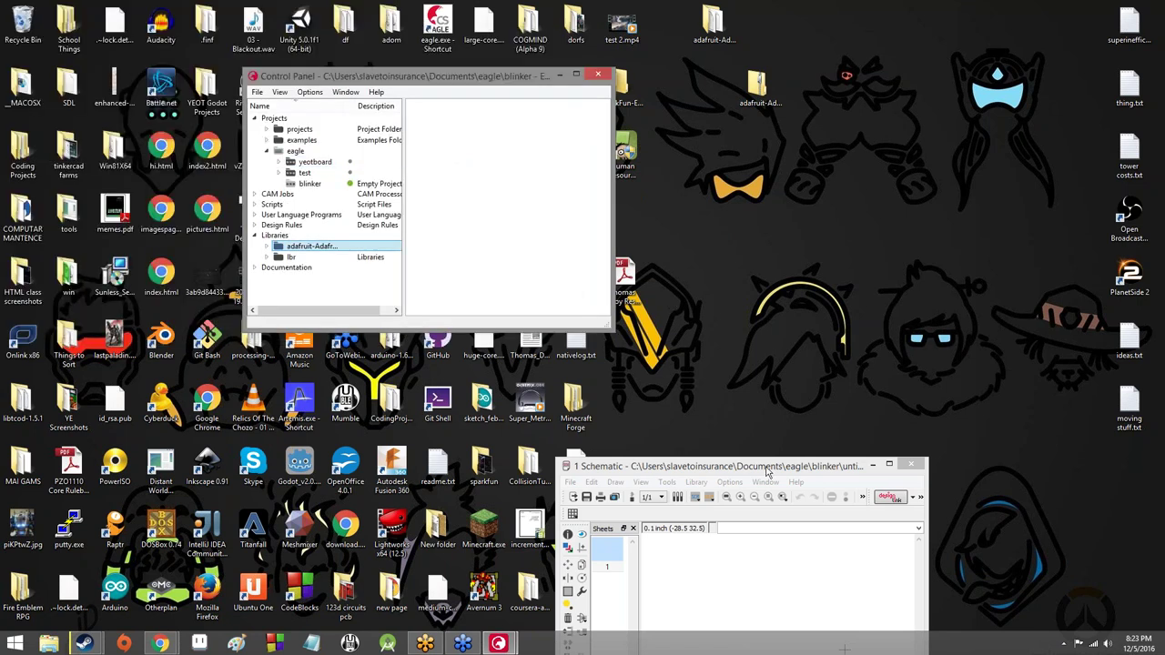
Step: Maximize the schematic window and open the list of part libraries for adding a part, placing it near the sheet's centre
{"action": "left_click_drag", "start_coordinate": [767, 471], "coordinate": [701, 3]}
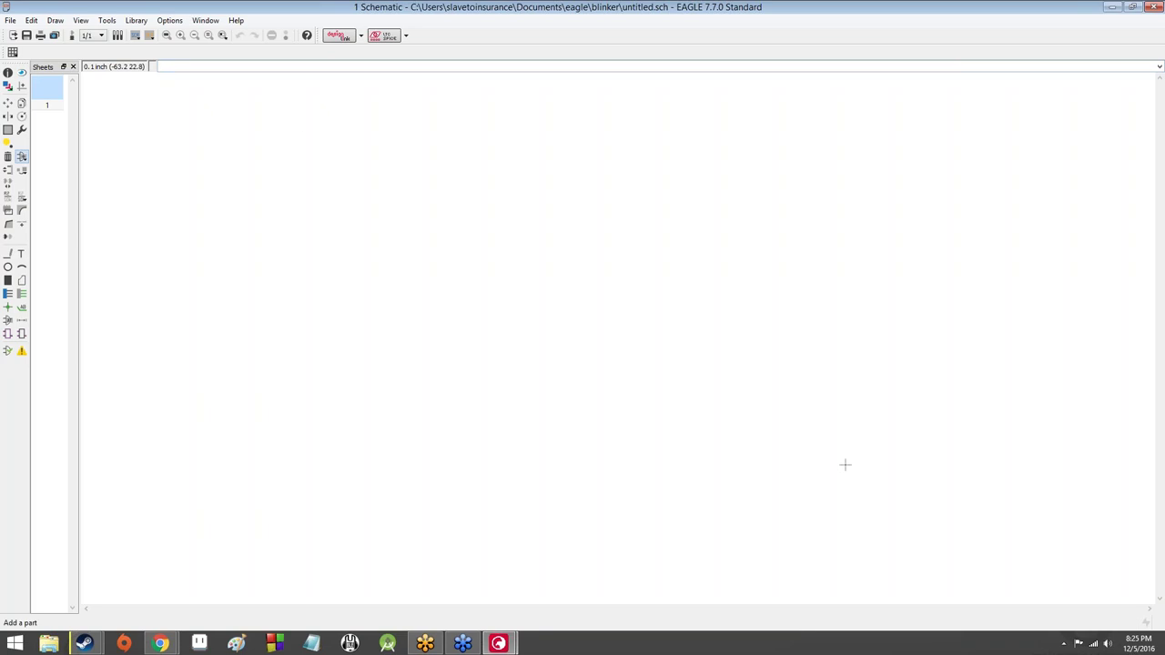
{"action": "left_click", "coordinate": [22, 157]}
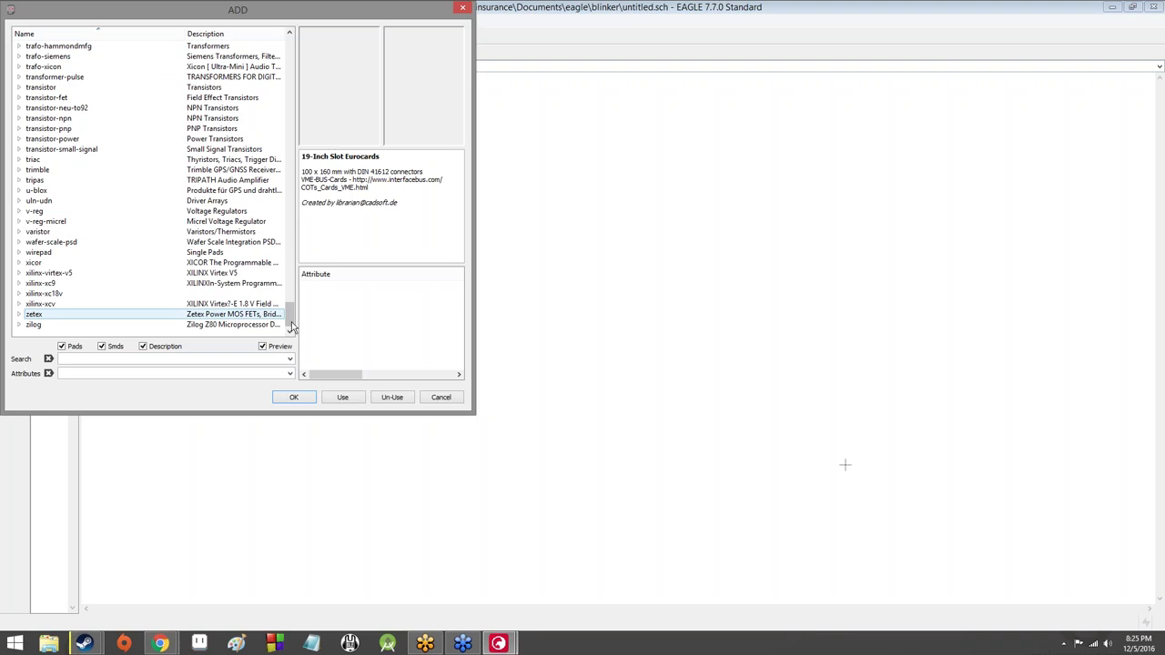
{"action": "left_click_drag", "start_coordinate": [292, 327], "coordinate": [581, 94]}
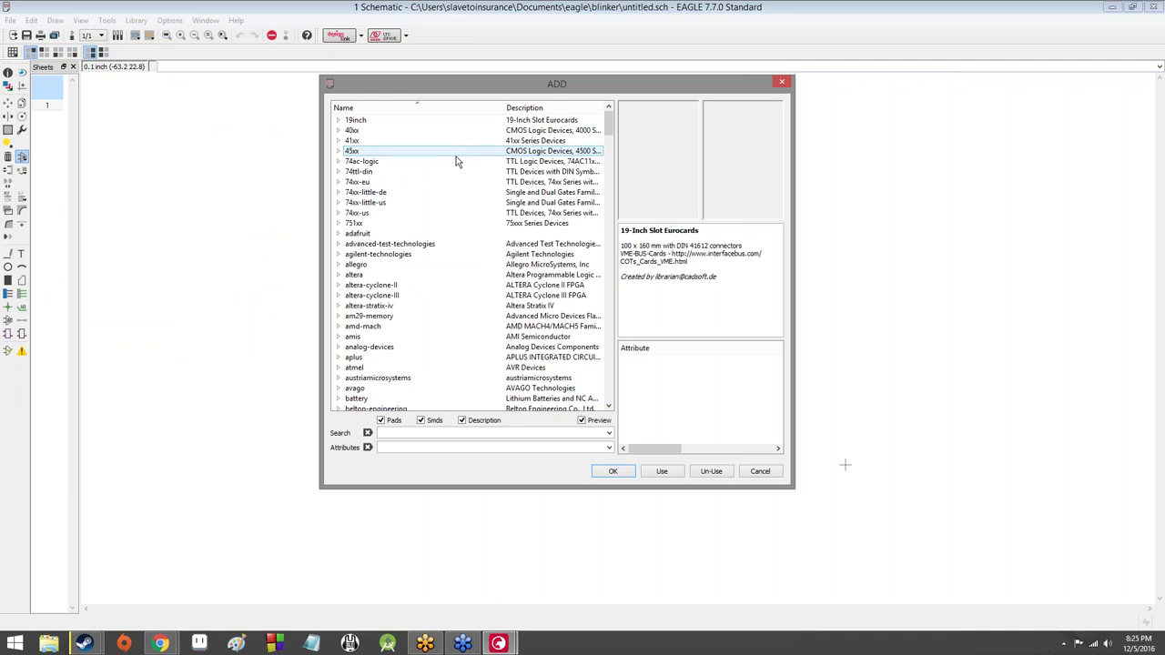
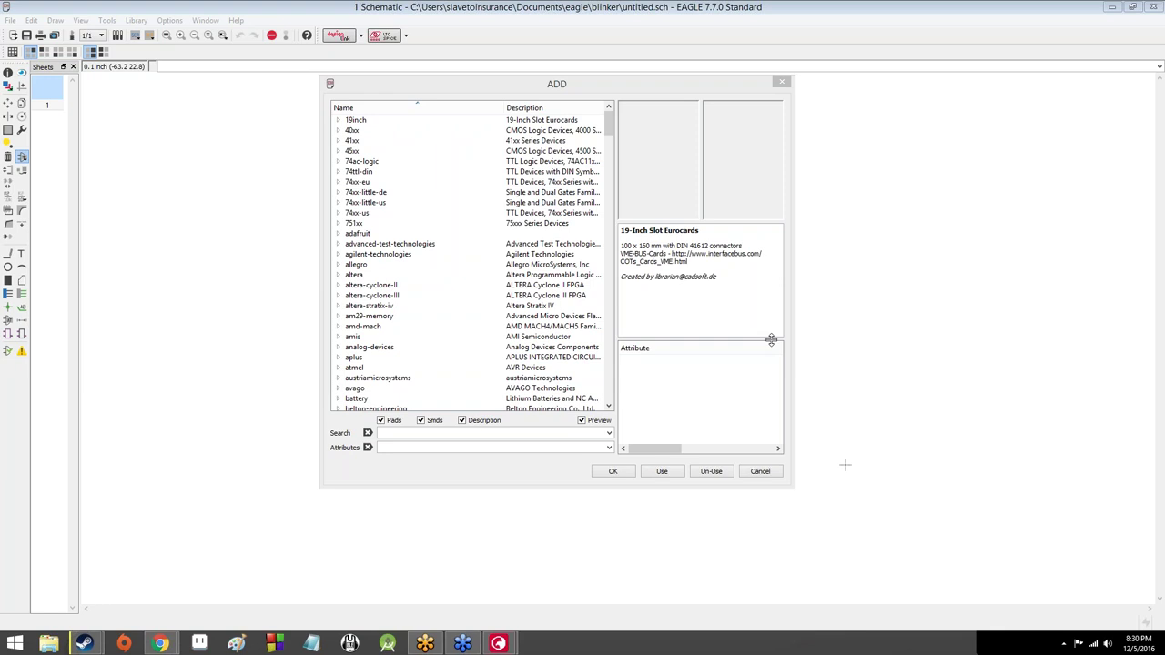
Step: Look through the amd-mach library and preview several of its AMD MACH parts
{"action": "left_click", "coordinate": [338, 326]}
{"action": "left_click", "coordinate": [460, 203]}
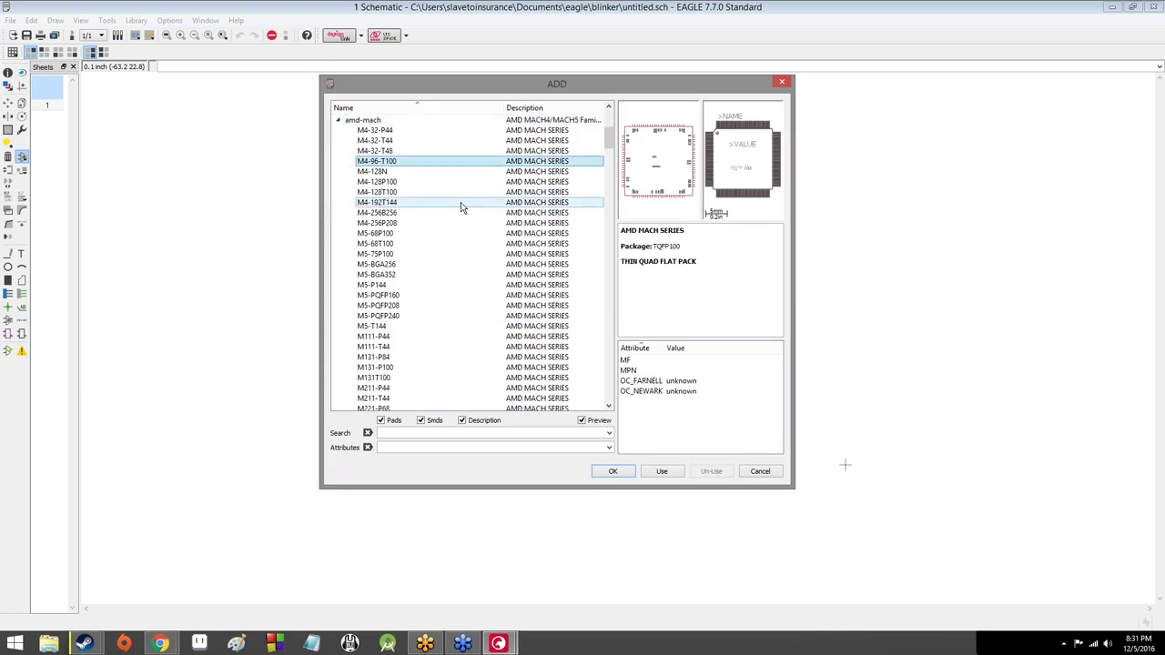
{"action": "left_click", "coordinate": [457, 264]}
{"action": "scroll", "coordinate": [447, 372], "scroll_direction": "down", "scroll_amount": 3}
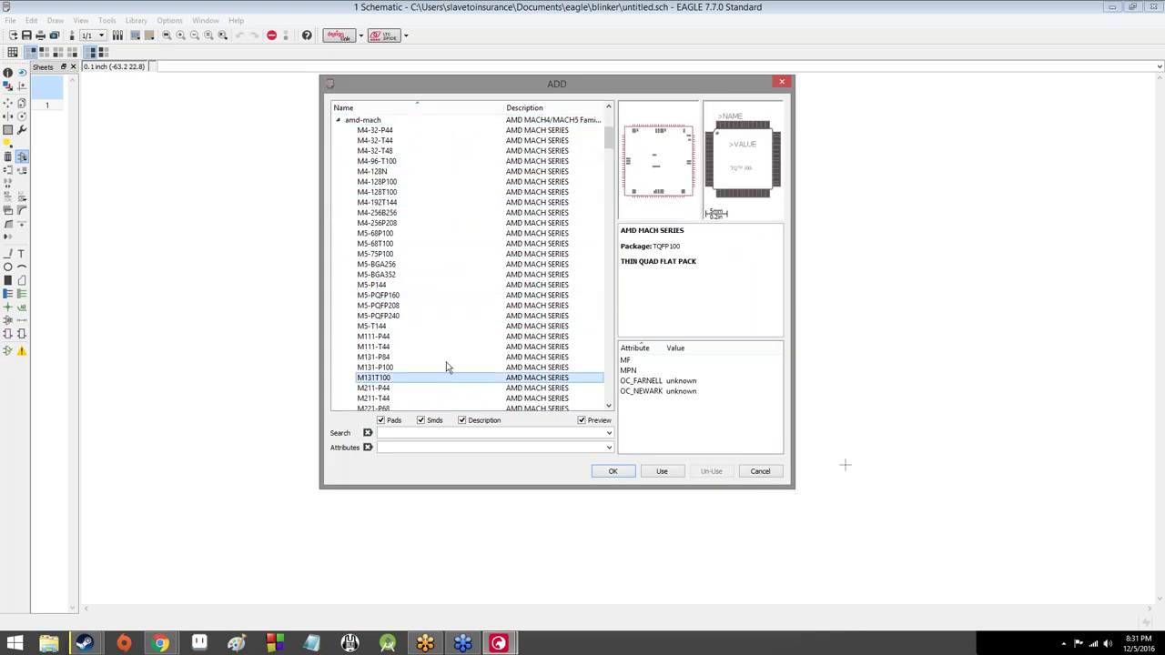
{"action": "left_click", "coordinate": [446, 359]}
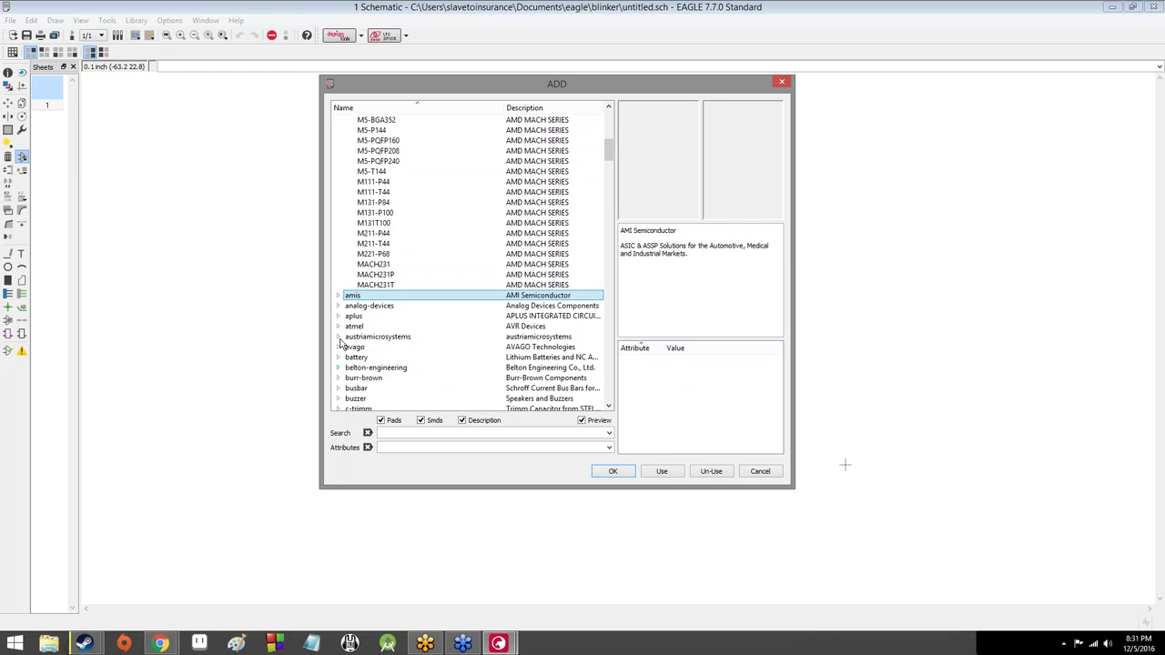
Step: Look through the memory and microcontroller parts in the atmel library
{"action": "scroll", "coordinate": [340, 368], "scroll_direction": "down", "scroll_amount": 2}
{"action": "left_click", "coordinate": [339, 327]}
{"action": "scroll", "coordinate": [411, 295], "scroll_direction": "down", "scroll_amount": 5}
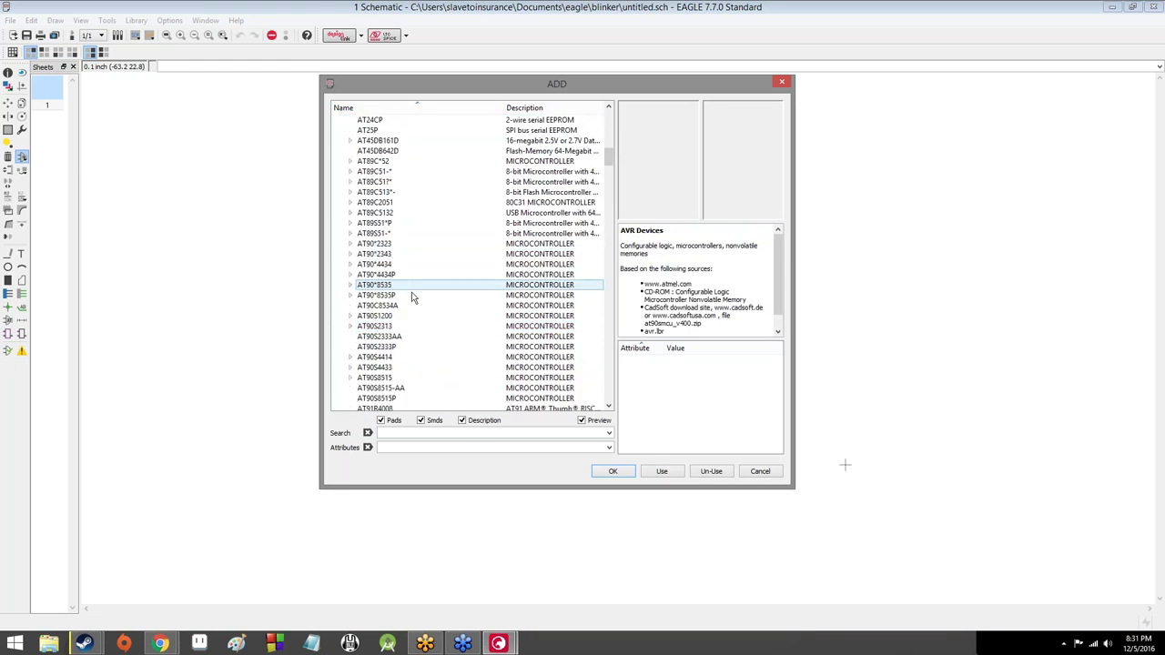
{"action": "scroll", "coordinate": [411, 296], "scroll_direction": "down", "scroll_amount": 15}
{"action": "scroll", "coordinate": [411, 297], "scroll_direction": "up", "scroll_amount": 5}
{"action": "scroll", "coordinate": [410, 297], "scroll_direction": "up", "scroll_amount": 8}
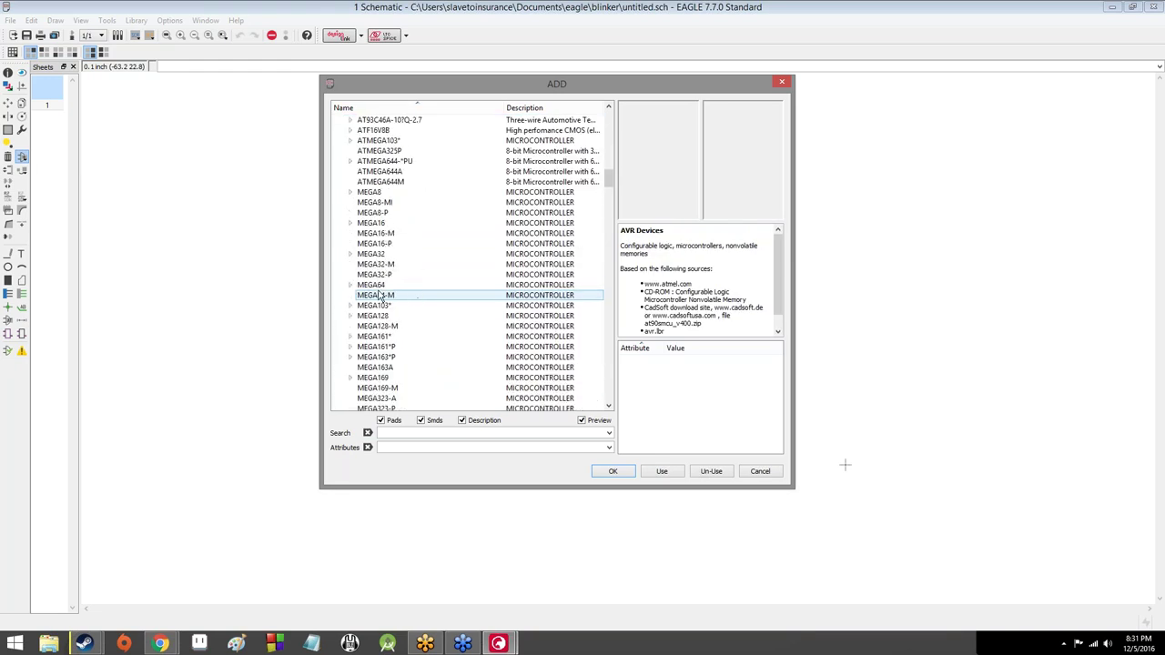
{"action": "scroll", "coordinate": [401, 293], "scroll_direction": "down", "scroll_amount": 10}
{"action": "scroll", "coordinate": [381, 288], "scroll_direction": "down", "scroll_amount": 10}
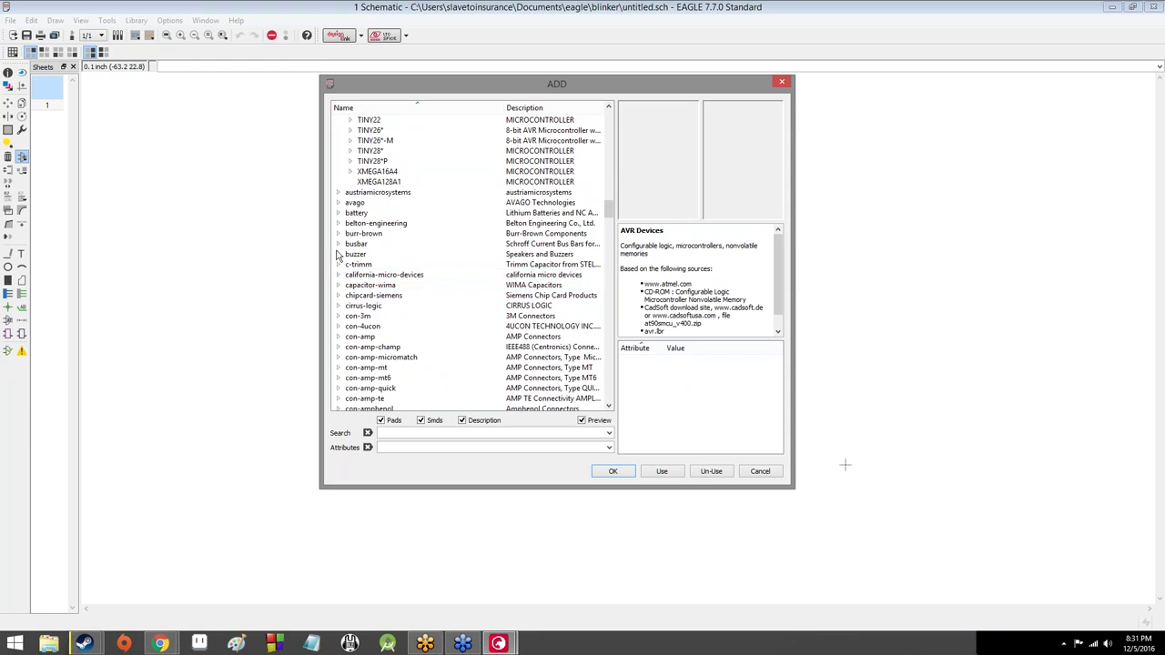
Step: Browse the buzzer, connector and dom-key libraries, and preview the DOM-KEY part
{"action": "double_click", "coordinate": [383, 263]}
{"action": "scroll", "coordinate": [364, 301], "scroll_direction": "down", "scroll_amount": 20}
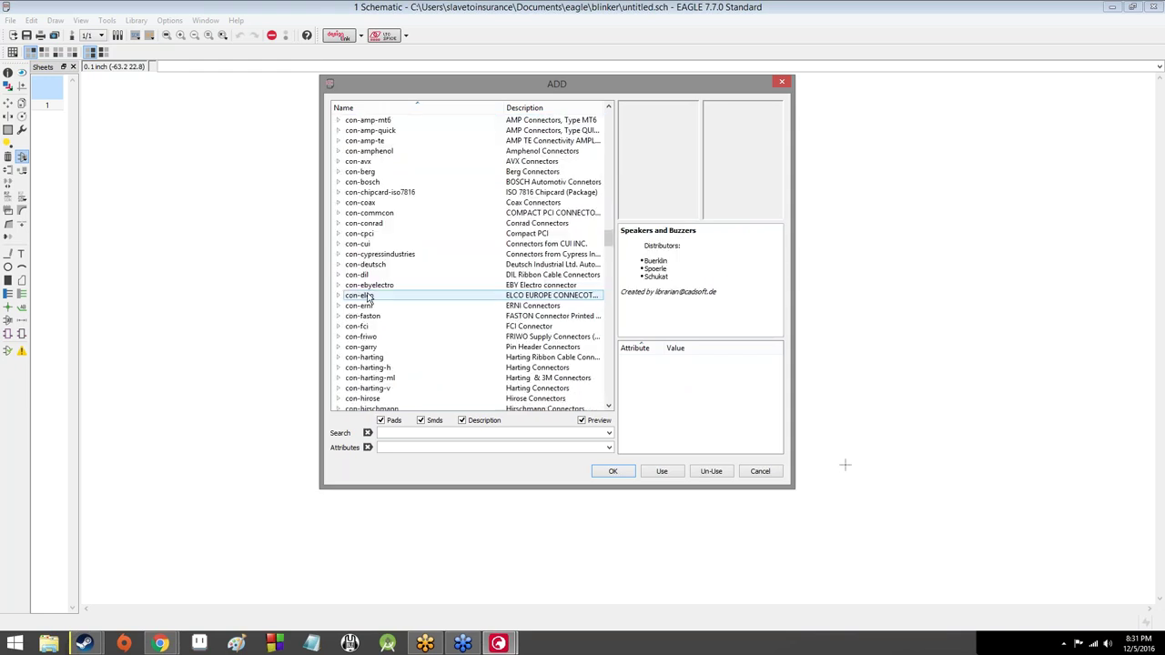
{"action": "scroll", "coordinate": [347, 334], "scroll_direction": "down", "scroll_amount": 20}
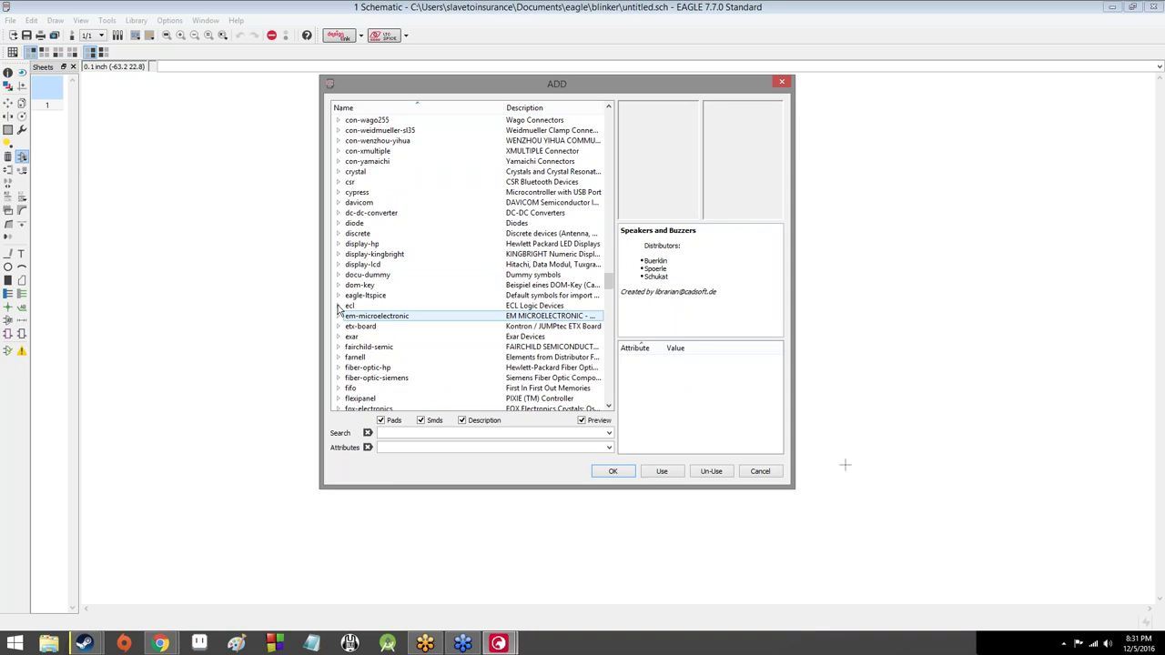
{"action": "left_click", "coordinate": [338, 285]}
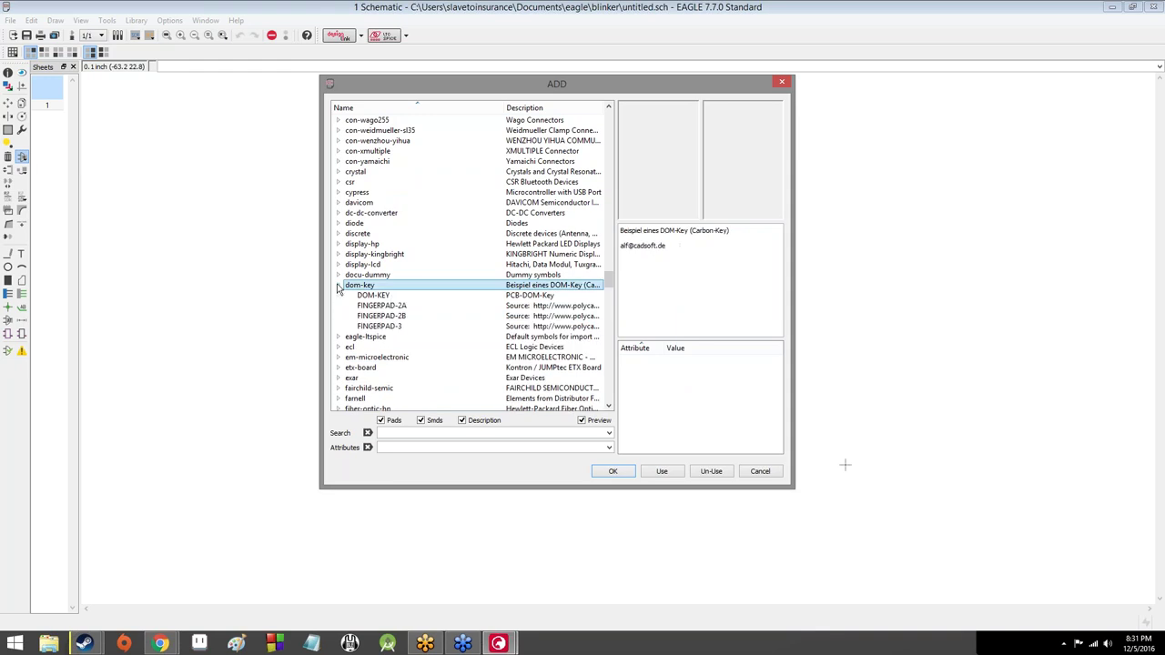
{"action": "left_click", "coordinate": [395, 305]}
{"action": "left_click", "coordinate": [395, 296]}
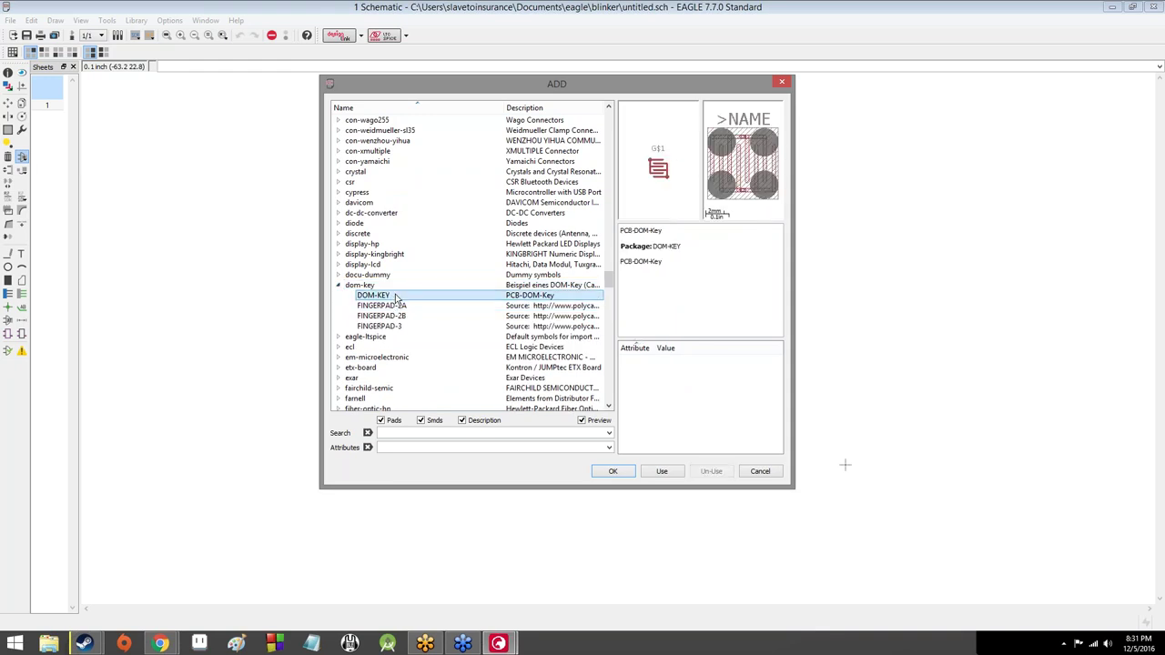
{"action": "scroll", "coordinate": [364, 273], "scroll_direction": "down", "scroll_amount": 3}
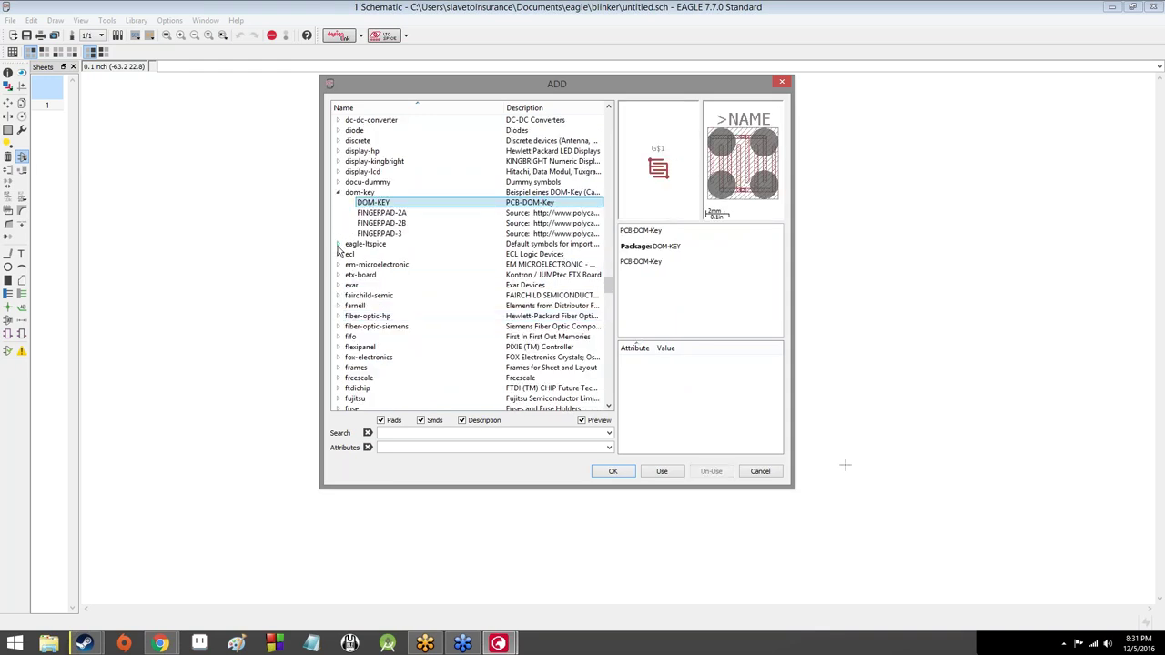
Step: Look into the ecl library and collapse the expanded libraries back to the plain library list
{"action": "left_click", "coordinate": [338, 254]}
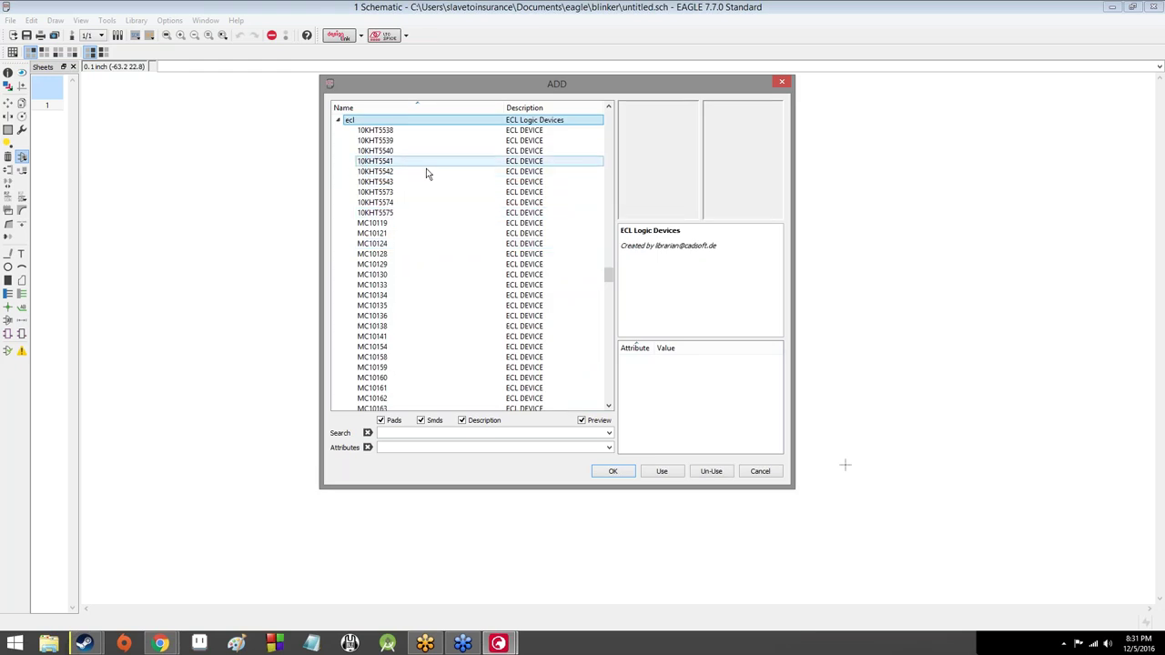
{"action": "scroll", "coordinate": [425, 190], "scroll_direction": "up", "scroll_amount": 7}
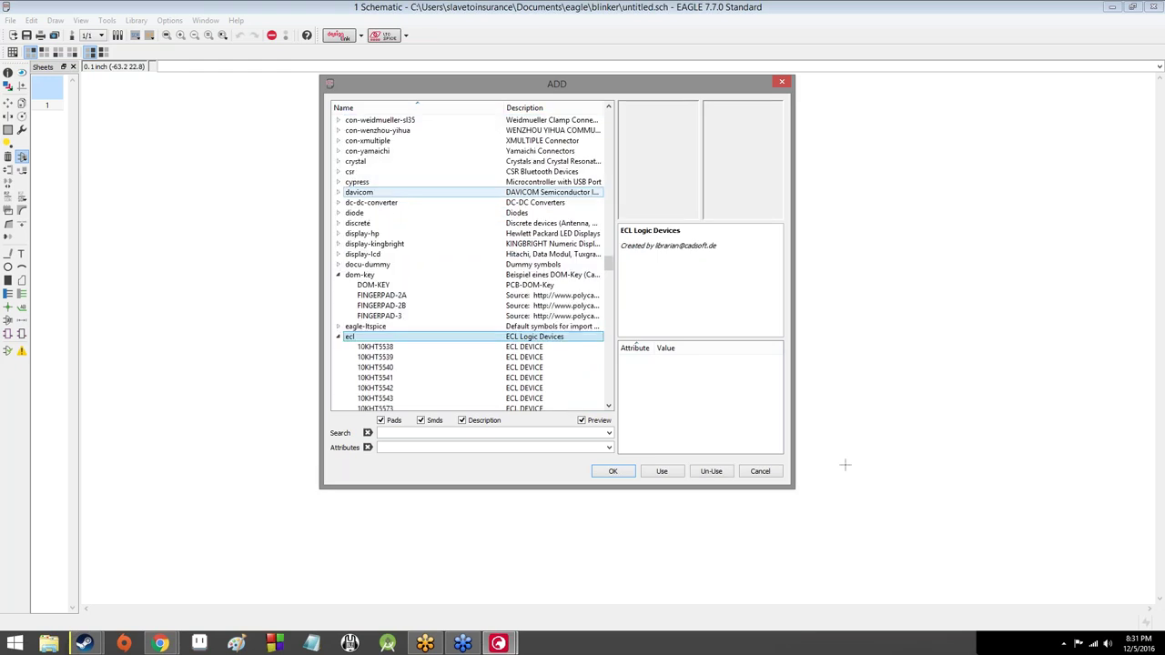
{"action": "left_click", "coordinate": [338, 275]}
{"action": "scroll", "coordinate": [383, 285], "scroll_direction": "up", "scroll_amount": 15}
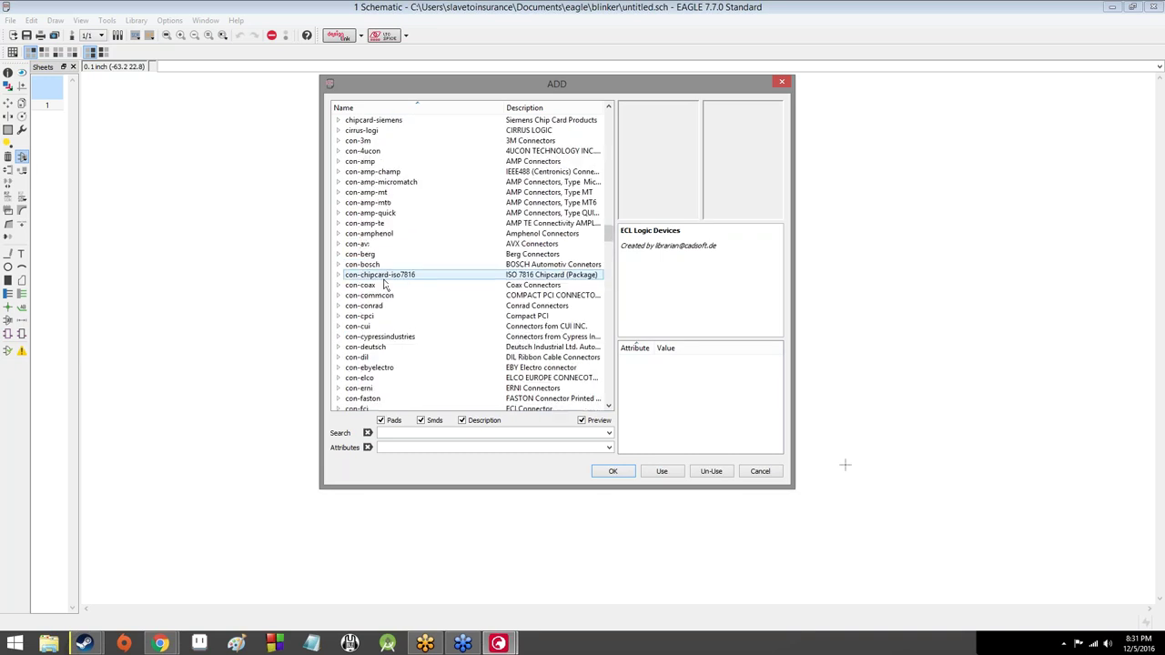
{"action": "scroll", "coordinate": [383, 285], "scroll_direction": "up", "scroll_amount": 15}
{"action": "scroll", "coordinate": [341, 323], "scroll_direction": "down", "scroll_amount": 5}
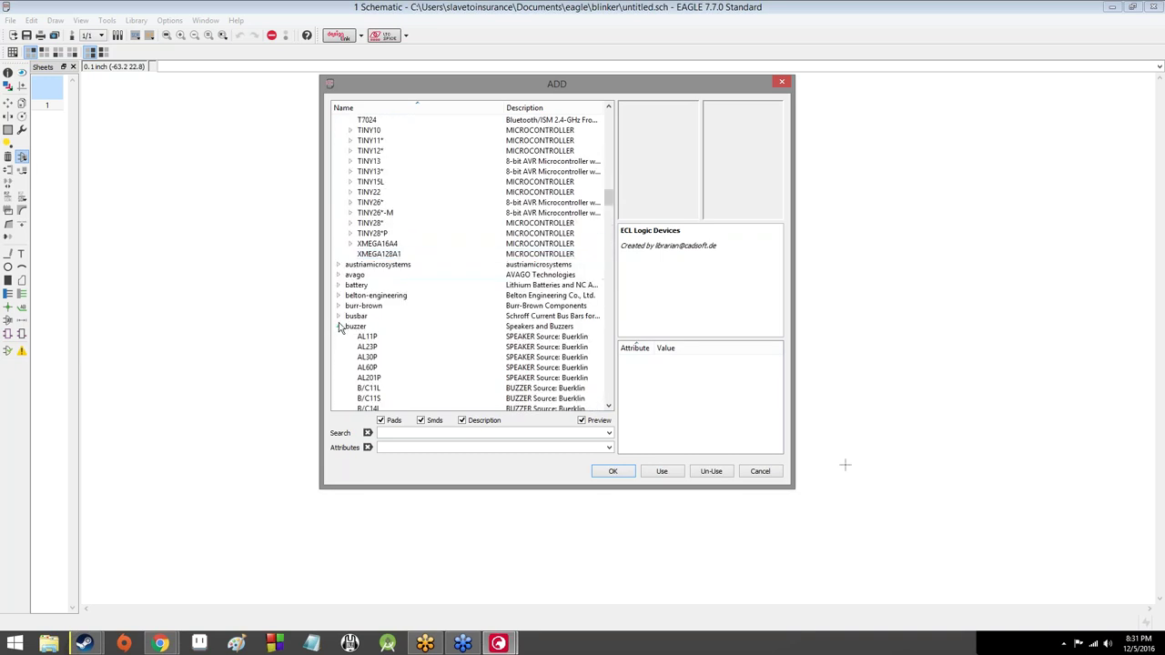
{"action": "left_click", "coordinate": [339, 326]}
{"action": "scroll", "coordinate": [337, 289], "scroll_direction": "up", "scroll_amount": 15}
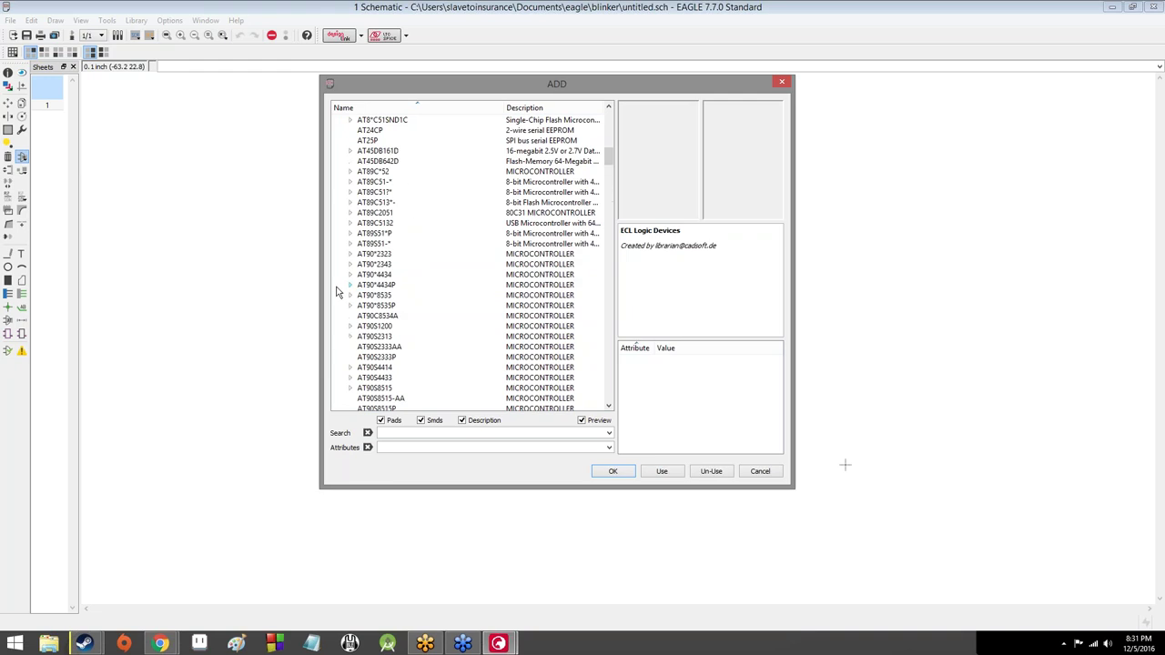
{"action": "scroll", "coordinate": [337, 292], "scroll_direction": "up", "scroll_amount": 5}
{"action": "scroll", "coordinate": [342, 273], "scroll_direction": "down", "scroll_amount": 1}
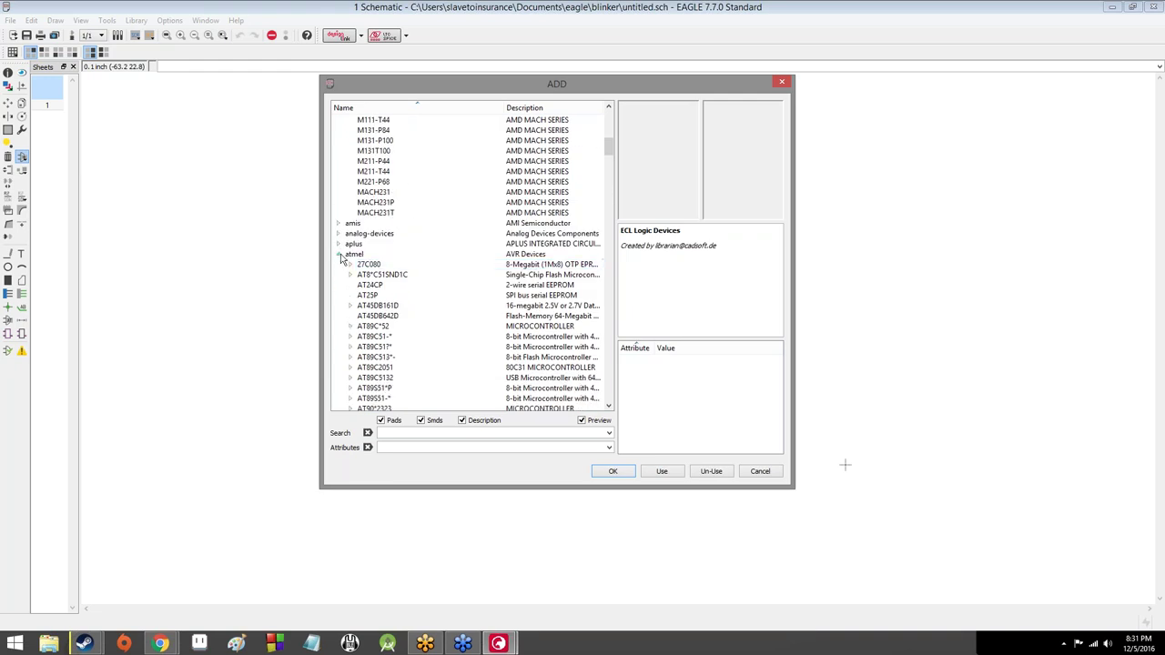
{"action": "scroll", "coordinate": [341, 262], "scroll_direction": "up", "scroll_amount": 15}
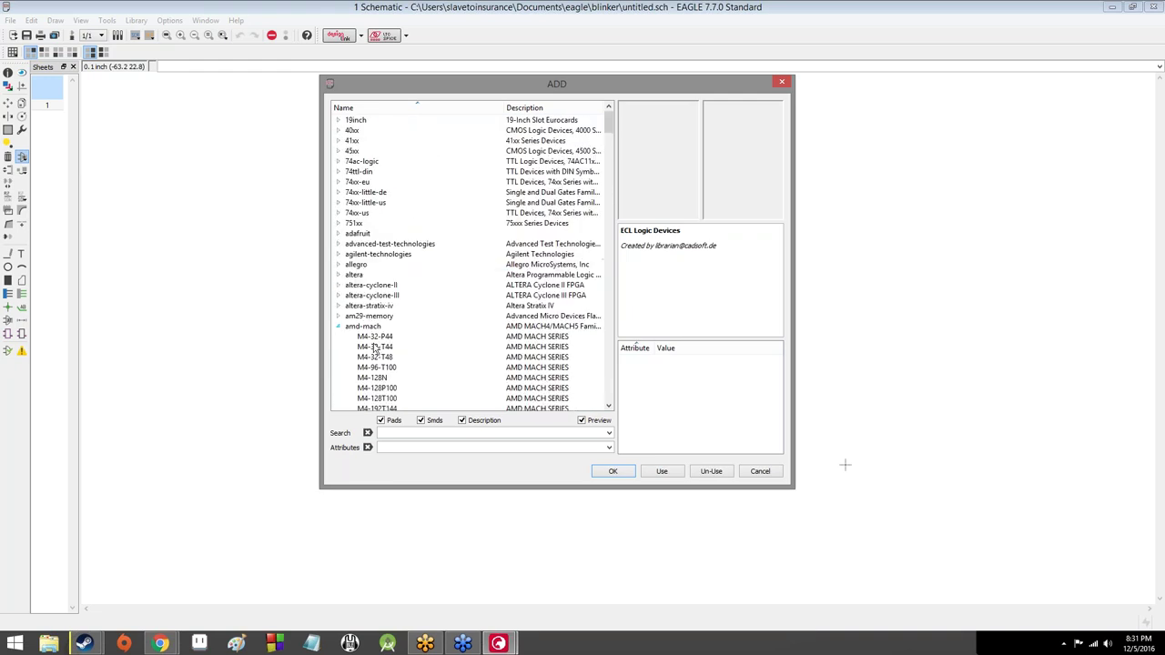
Step: Search the part libraries for 555
{"action": "left_click", "coordinate": [403, 431]}
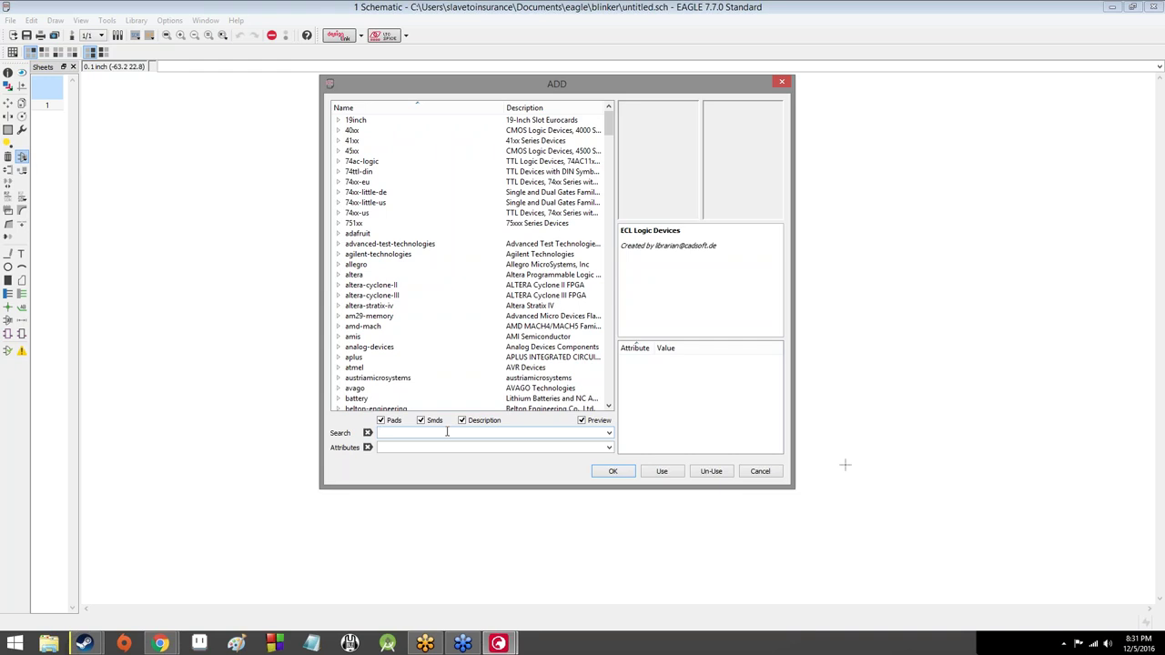
{"action": "type", "text": "555"}
{"action": "left_click", "coordinate": [613, 471]}
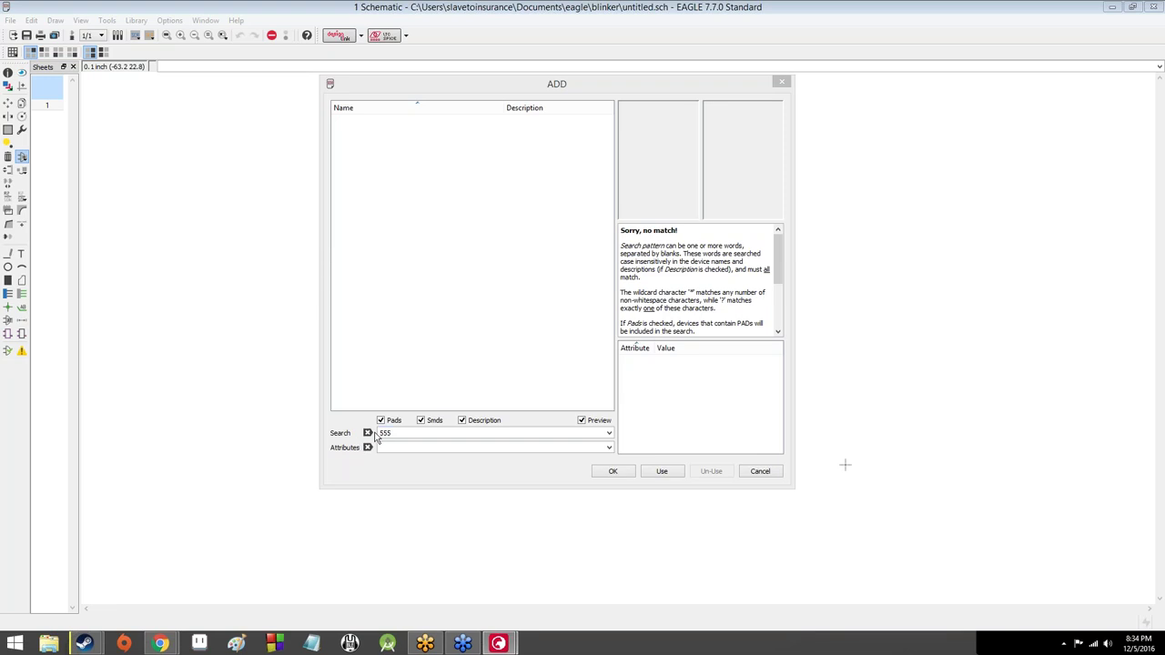
Step: Add a leading wildcard to the part search and search the libraries for *555
{"action": "left_click", "coordinate": [379, 434]}
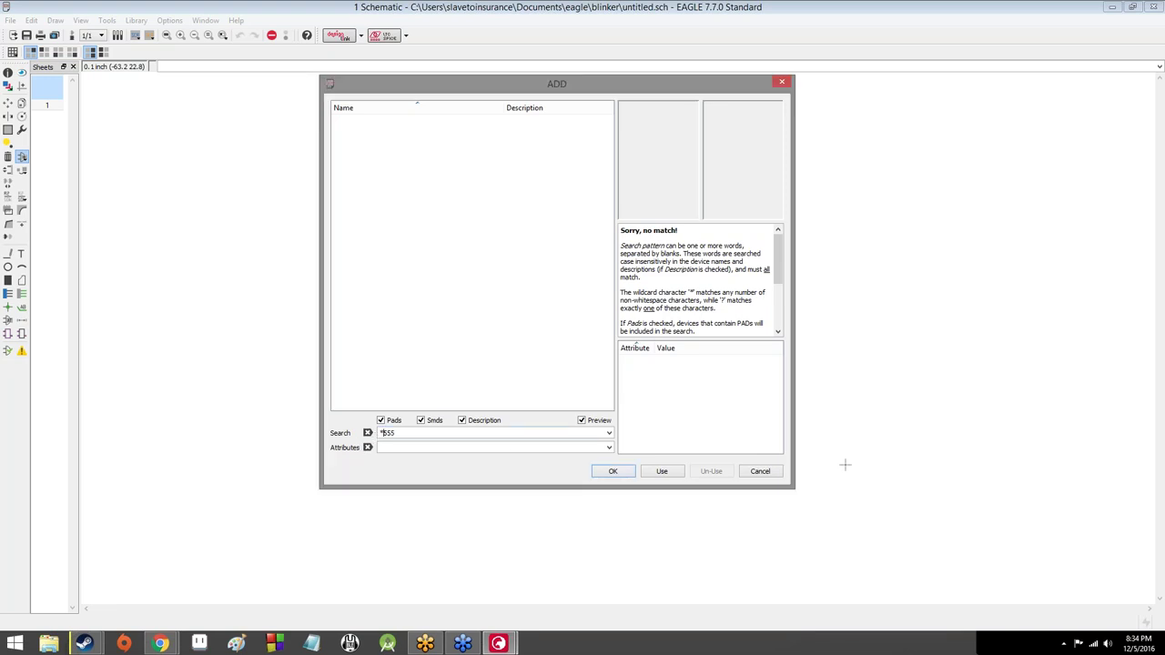
{"action": "type", "text": "*"}
{"action": "key", "text": "BackSpace"}
{"action": "type", "text": "*"}
{"action": "key", "text": "Return"}
{"action": "left_click", "coordinate": [378, 431]}
{"action": "left_click_drag", "start_coordinate": [378, 431], "coordinate": [386, 433]}
{"action": "left_click", "coordinate": [405, 433]}
{"action": "type", "text": "*"}
{"action": "key", "text": "Home"}
{"action": "type", "text": "*"}
{"action": "left_click", "coordinate": [610, 477]}
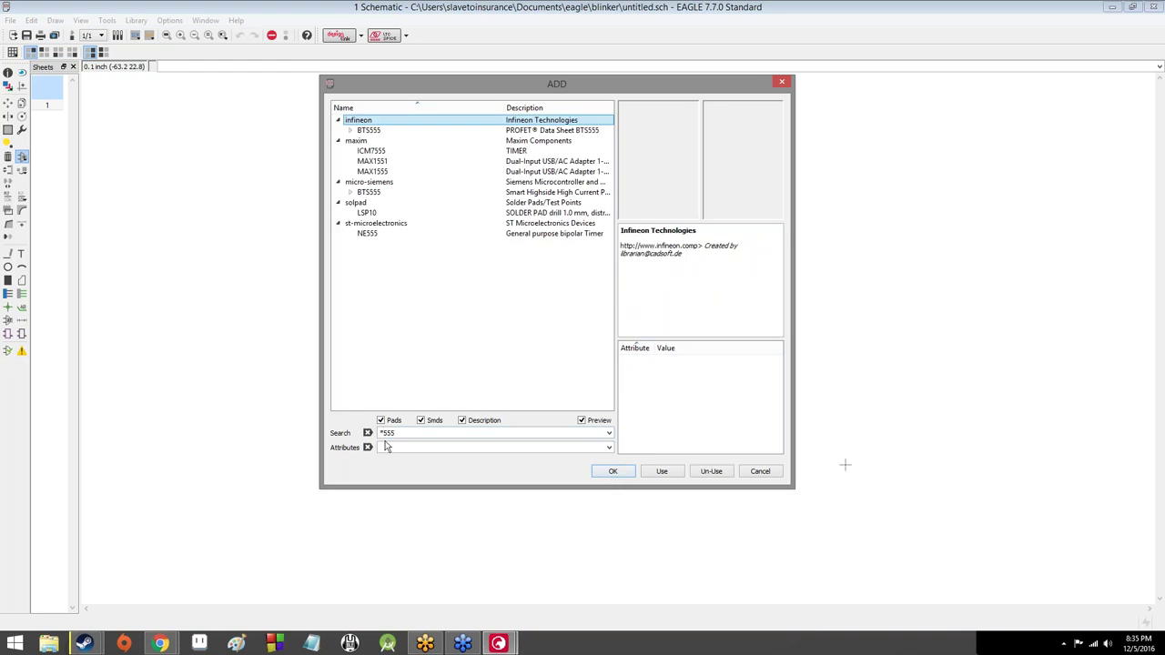
Step: Select the NE555 timer in the st-microelectronics results and examine its description and package
{"action": "key", "text": "shift+Tab"}
{"action": "key", "text": "shift+End"}
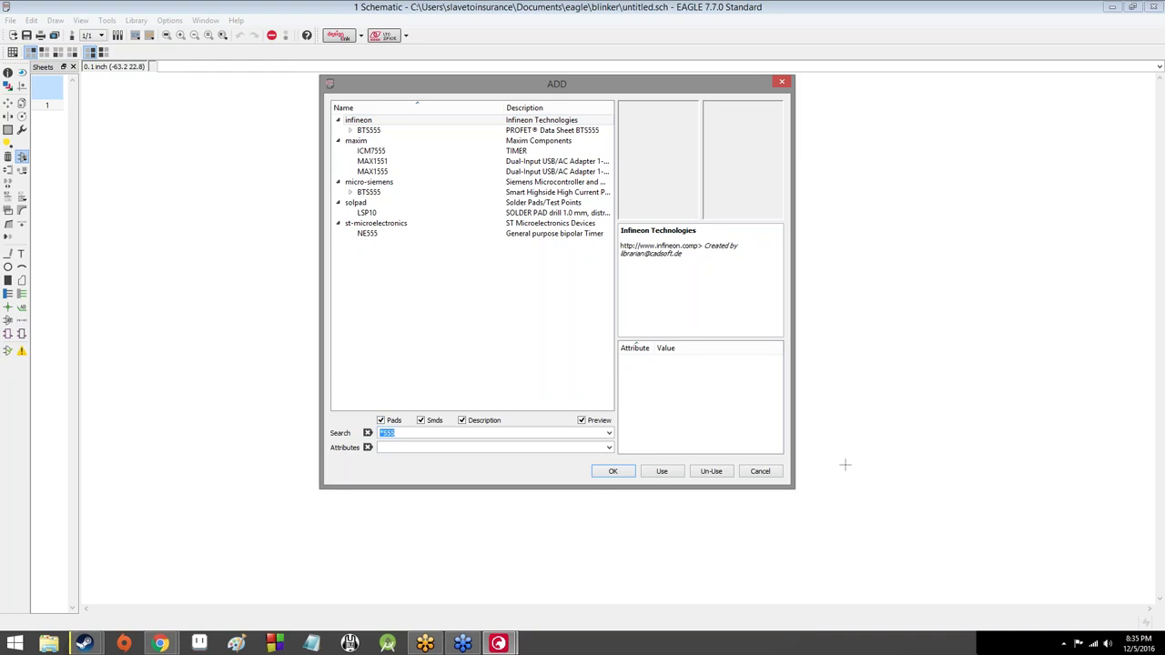
{"action": "key", "text": "Tab"}
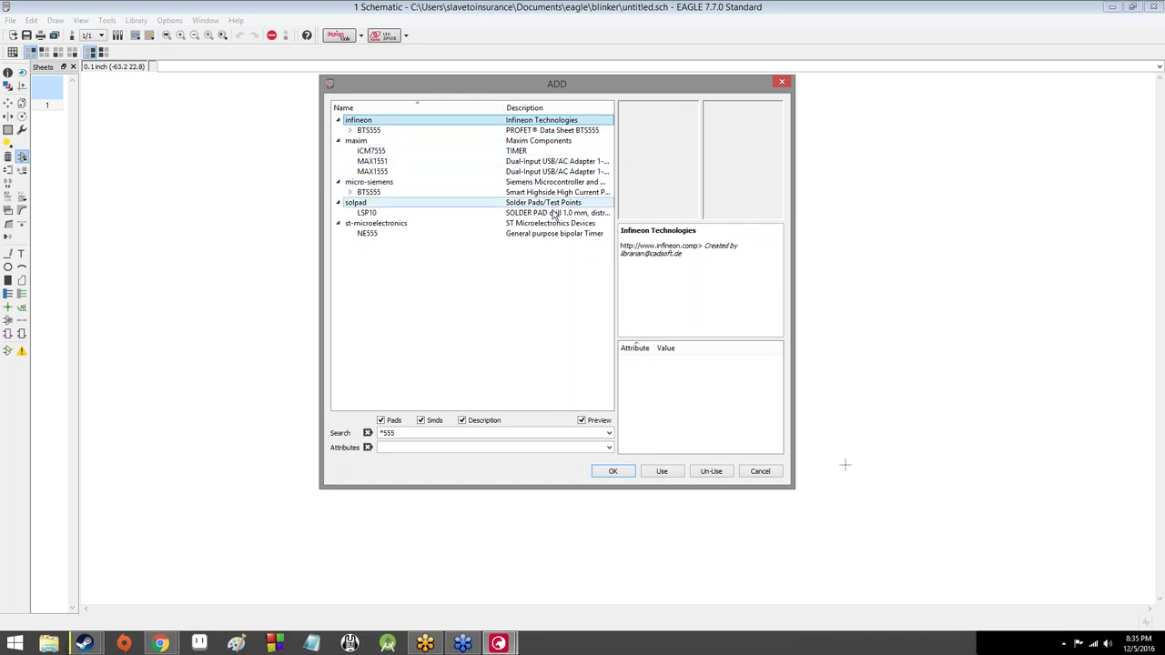
{"action": "left_click", "coordinate": [373, 236]}
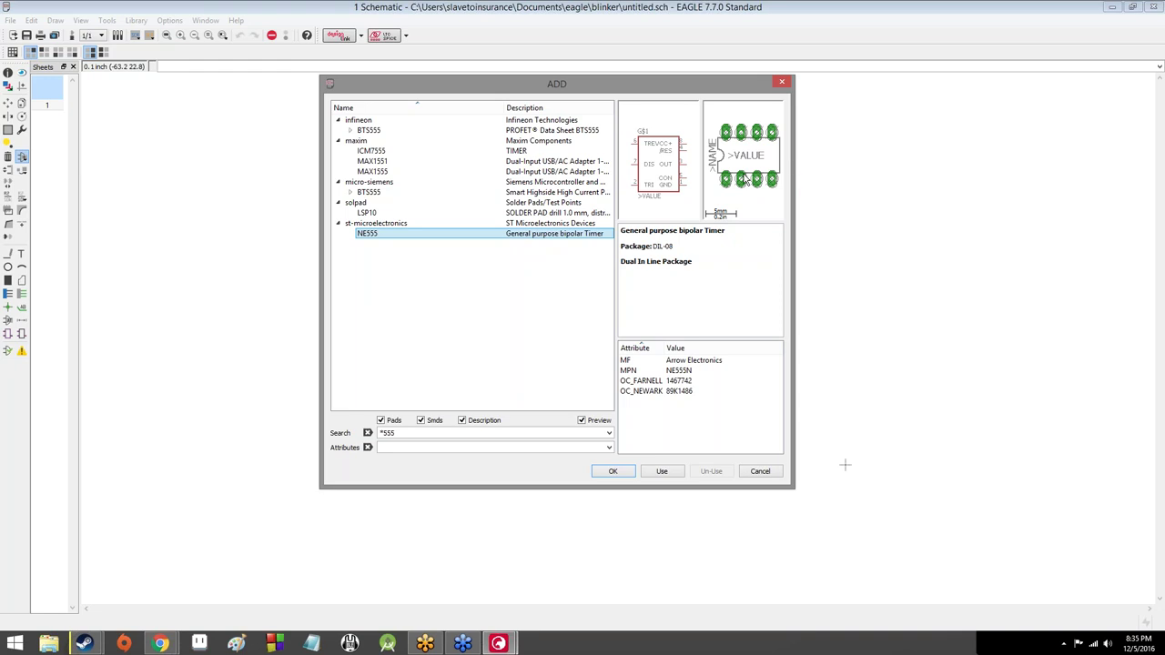
{"action": "double_click", "coordinate": [630, 231]}
{"action": "left_click", "coordinate": [719, 231]}
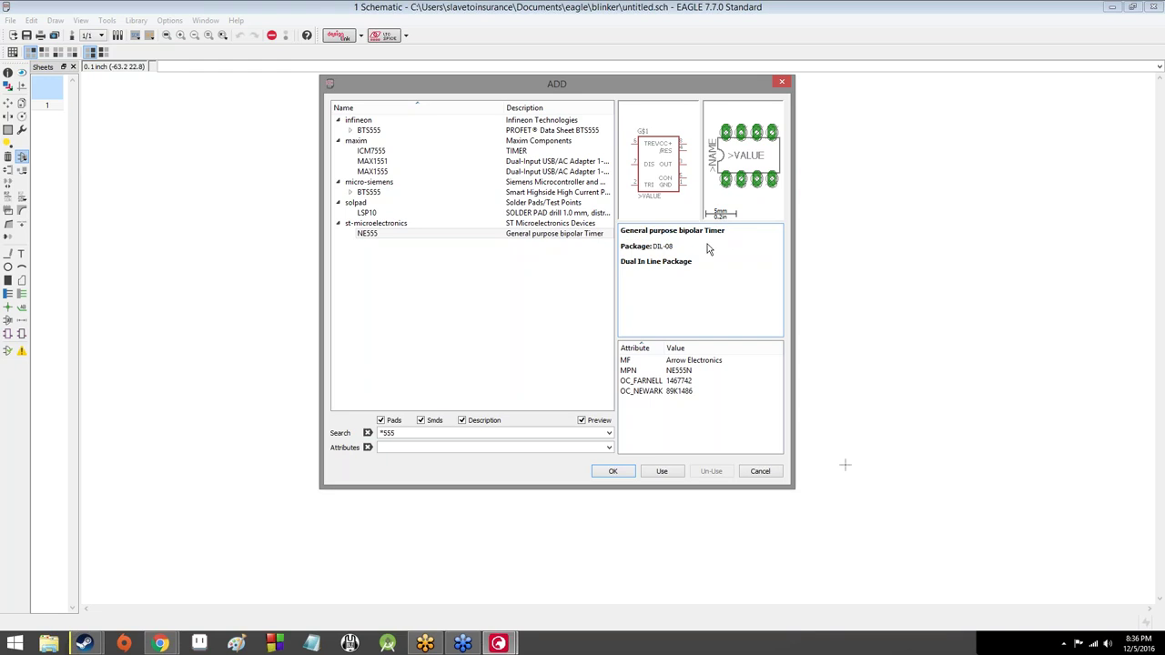
Step: Add the NE555 timer from the st-microelectronics library and place one on the schematic
{"action": "left_click", "coordinate": [671, 469]}
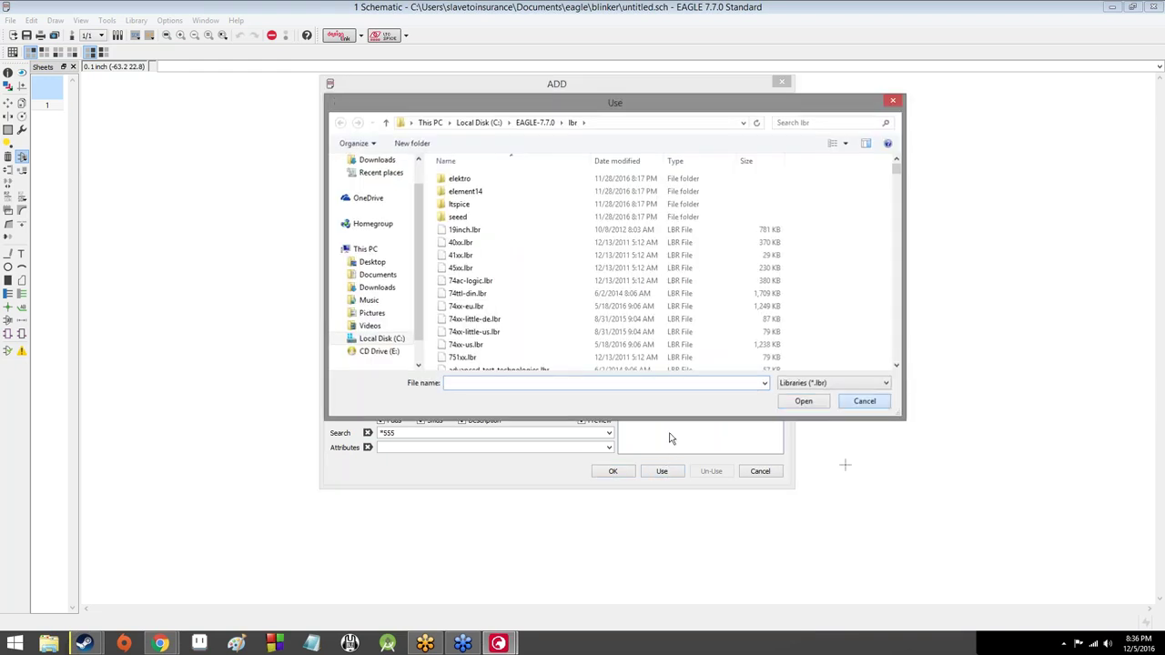
{"action": "left_click", "coordinate": [864, 402]}
{"action": "double_click", "coordinate": [525, 234]}
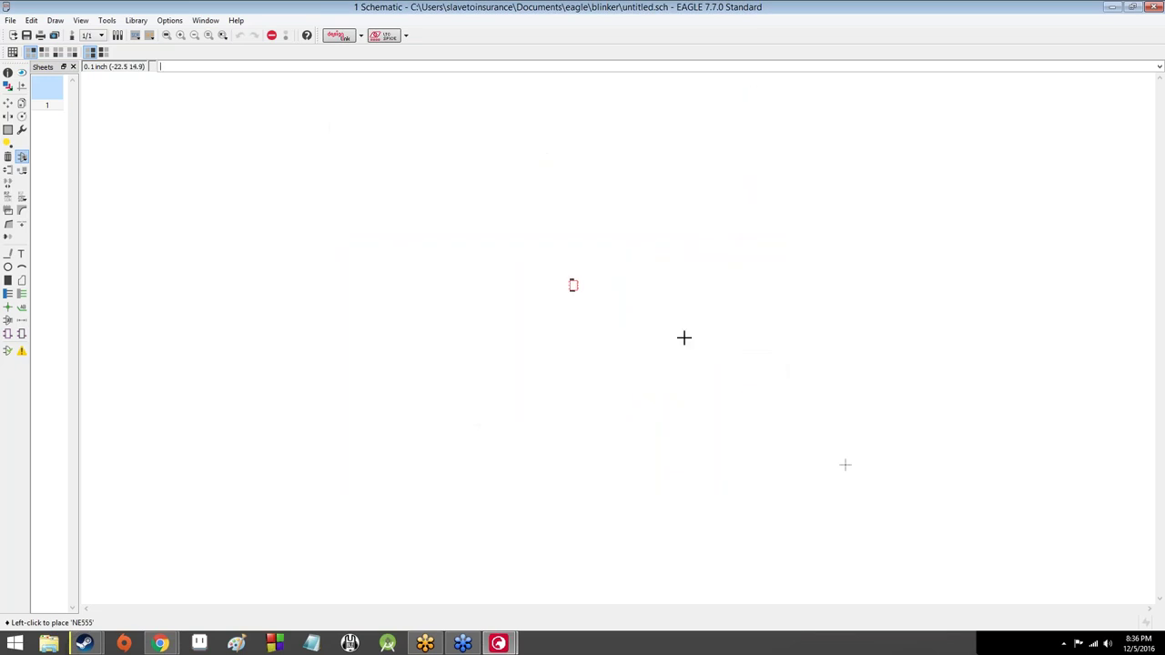
{"action": "scroll", "coordinate": [779, 360], "scroll_direction": "up", "scroll_amount": 2}
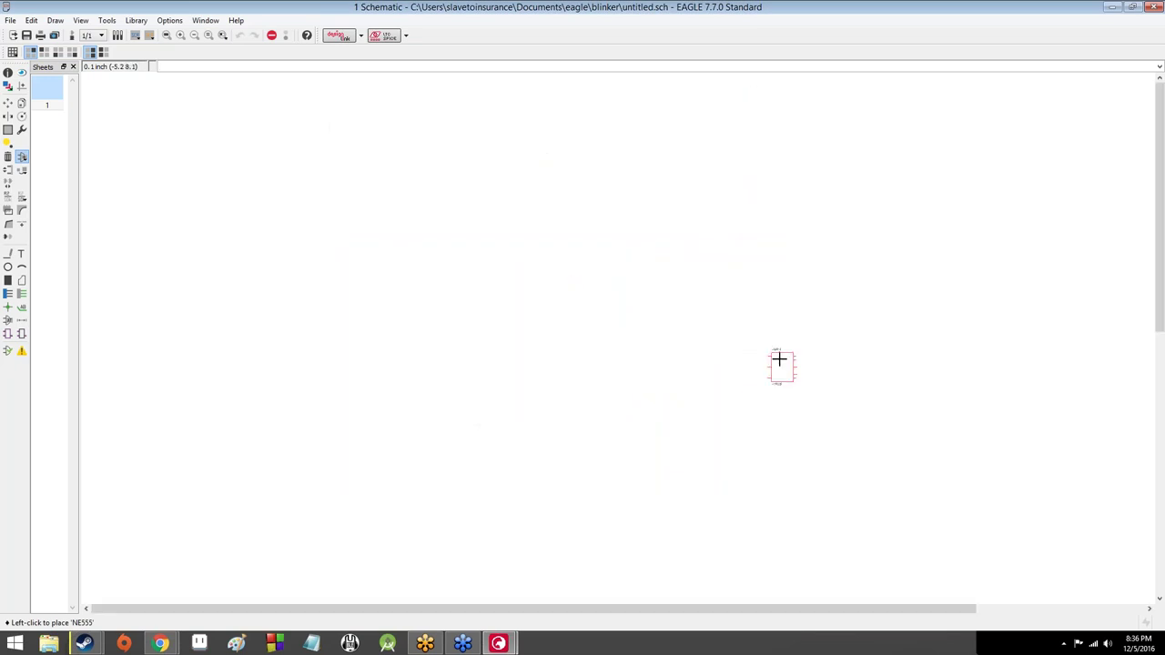
{"action": "scroll", "coordinate": [780, 360], "scroll_direction": "up", "scroll_amount": 1}
{"action": "scroll", "coordinate": [777, 358], "scroll_direction": "up", "scroll_amount": 3}
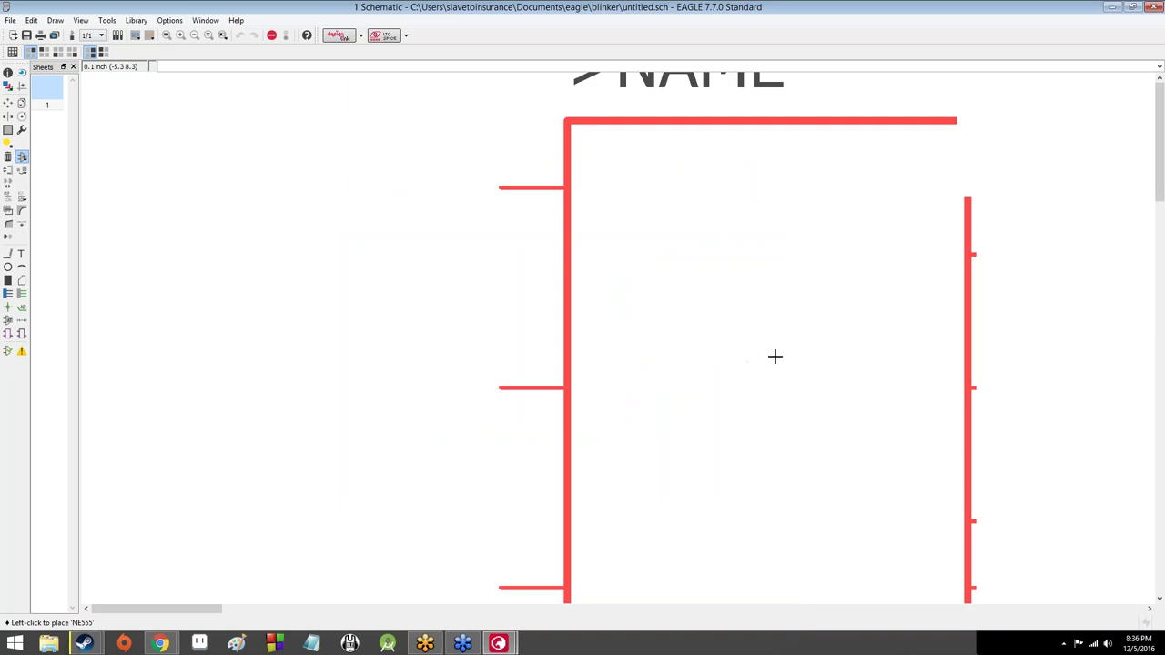
{"action": "scroll", "coordinate": [775, 356], "scroll_direction": "down", "scroll_amount": 6}
{"action": "scroll", "coordinate": [776, 383], "scroll_direction": "up", "scroll_amount": 3}
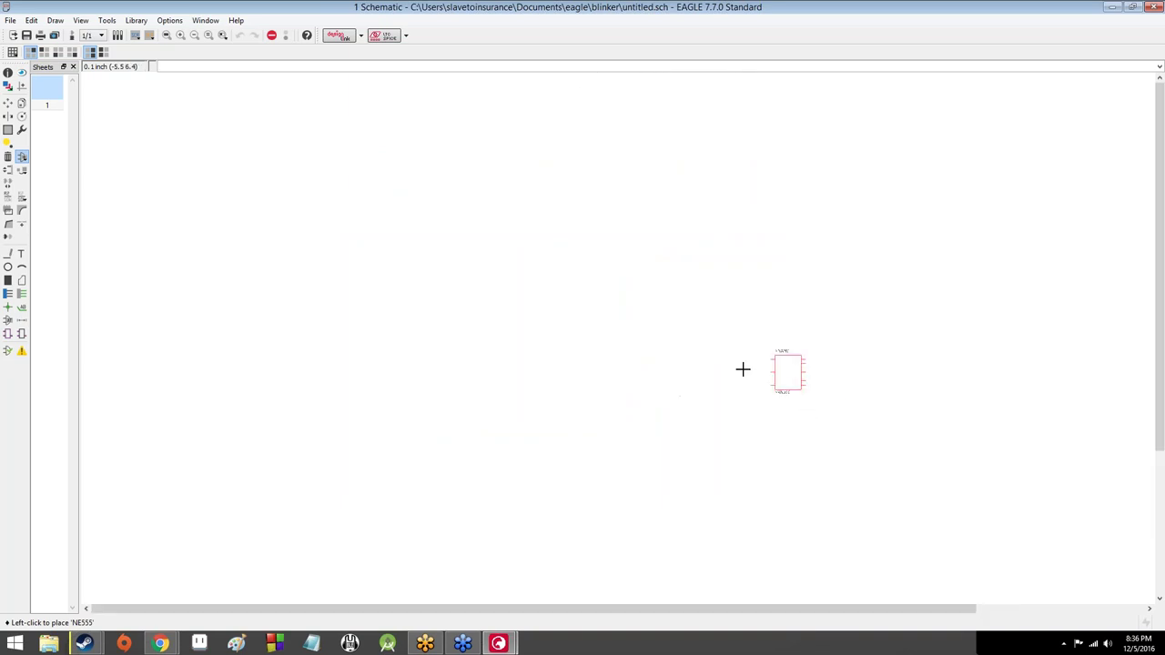
{"action": "scroll", "coordinate": [532, 347], "scroll_direction": "up", "scroll_amount": 2}
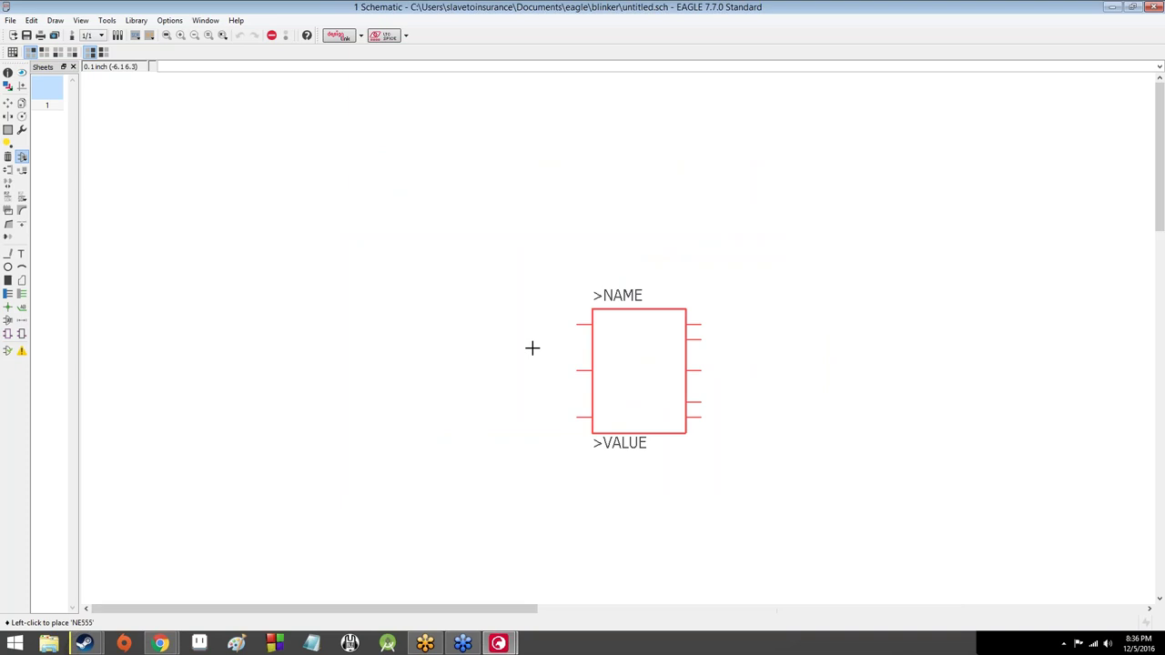
{"action": "scroll", "coordinate": [642, 372], "scroll_direction": "down", "scroll_amount": 3}
{"action": "scroll", "coordinate": [659, 367], "scroll_direction": "up", "scroll_amount": 1}
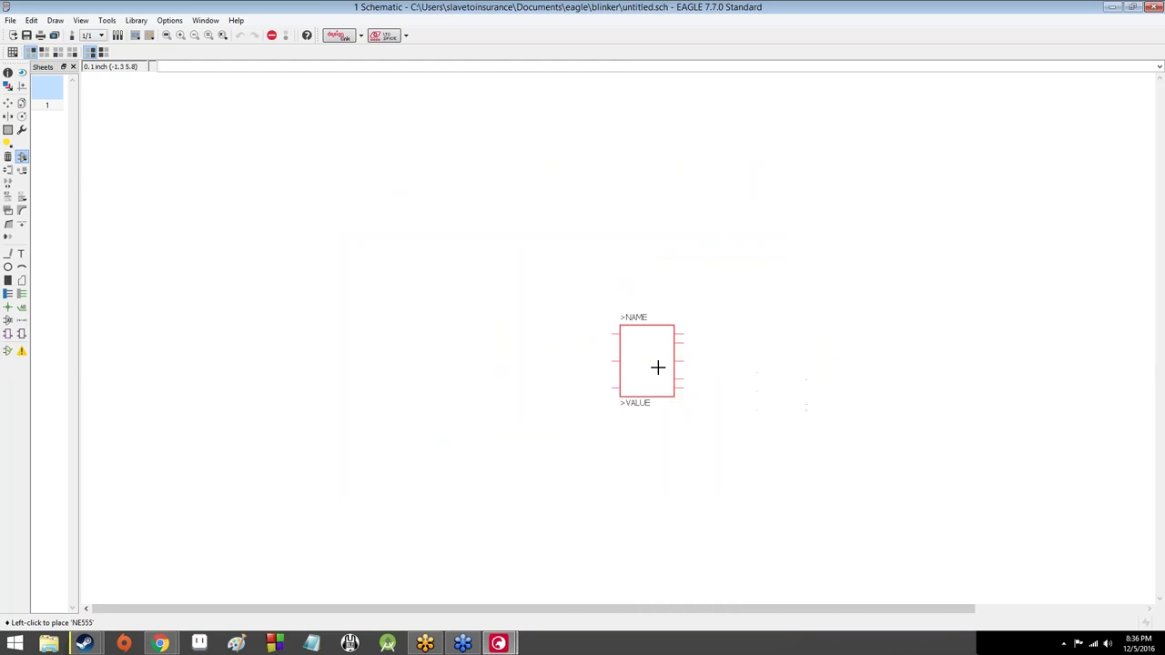
{"action": "scroll", "coordinate": [680, 397], "scroll_direction": "down", "scroll_amount": 2}
{"action": "scroll", "coordinate": [737, 472], "scroll_direction": "up", "scroll_amount": 6}
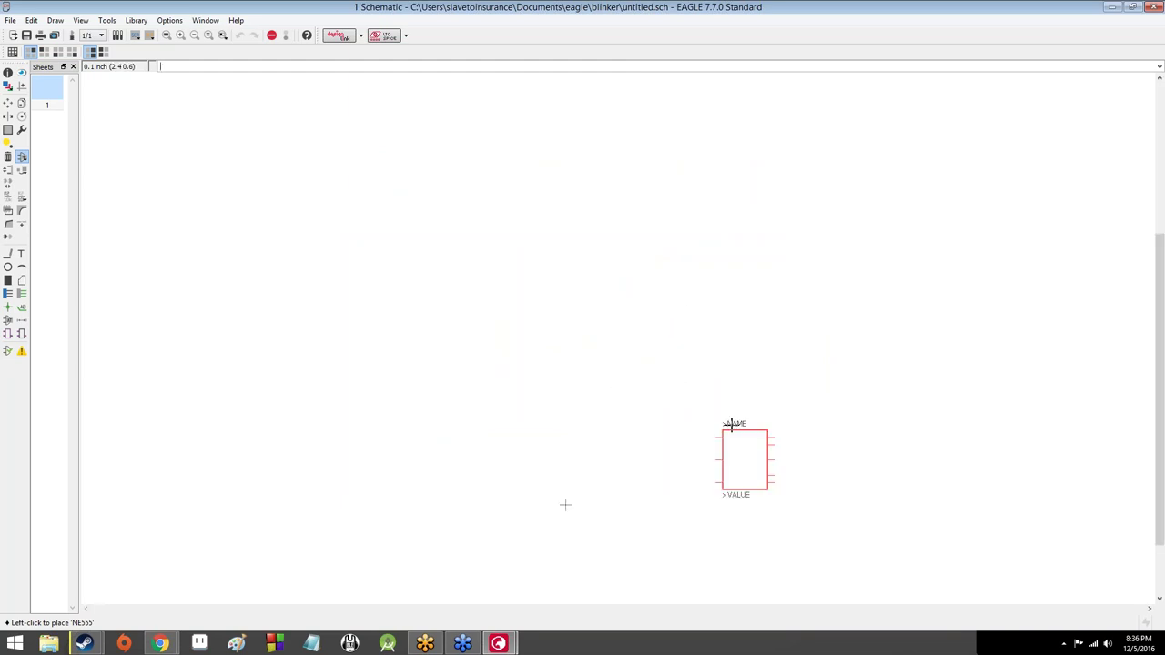
{"action": "scroll", "coordinate": [520, 294], "scroll_direction": "down", "scroll_amount": 2}
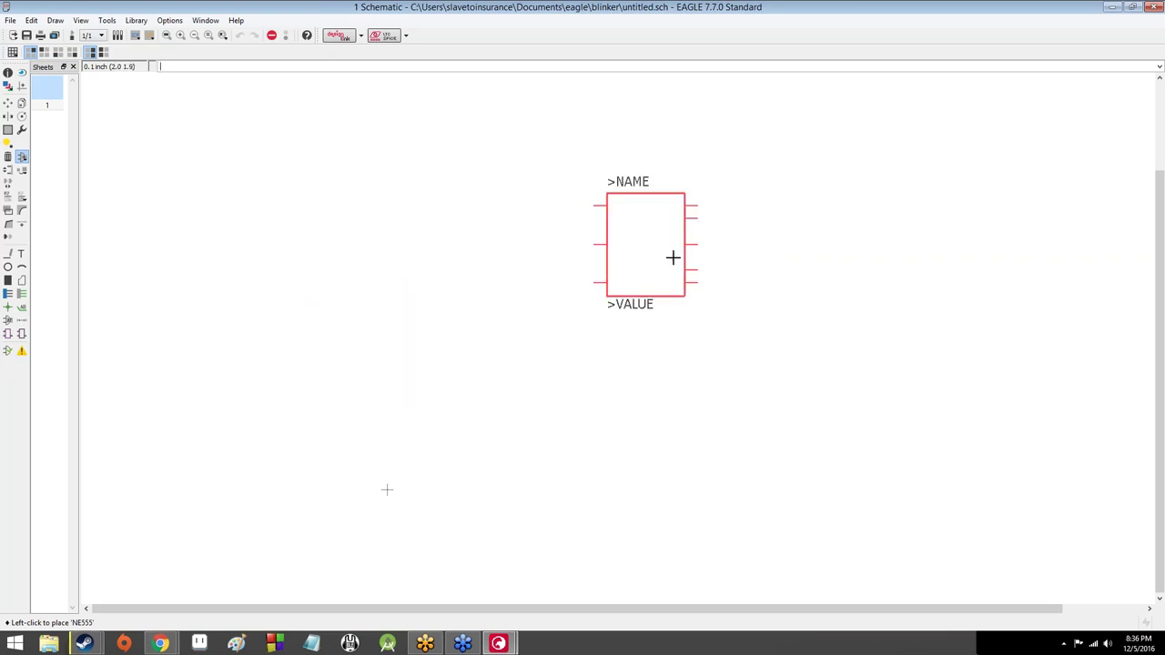
{"action": "left_click", "coordinate": [673, 258]}
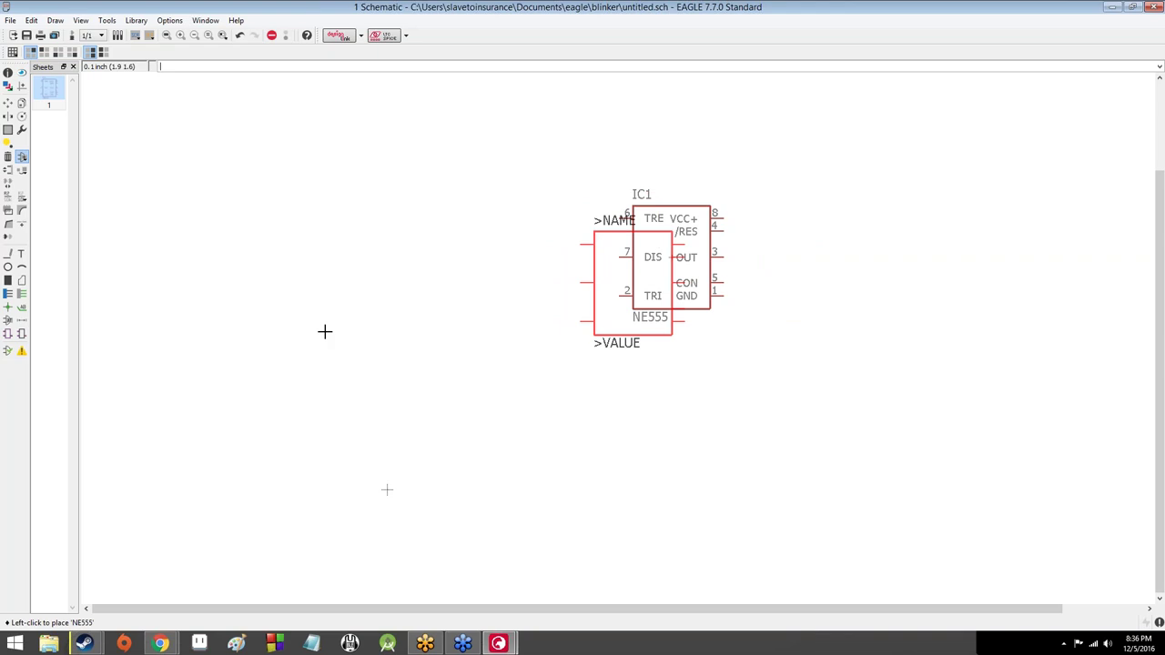
Step: Place two more NE555 timers on the schematic and leave the Add command
{"action": "left_click", "coordinate": [369, 244]}
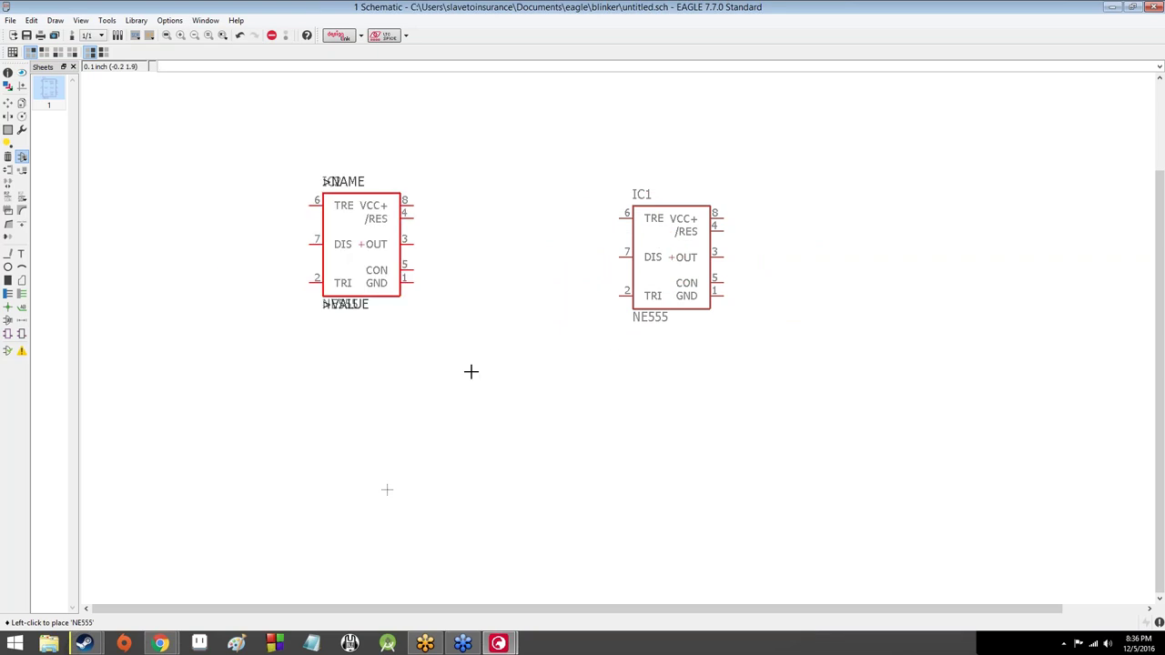
{"action": "left_click", "coordinate": [473, 374]}
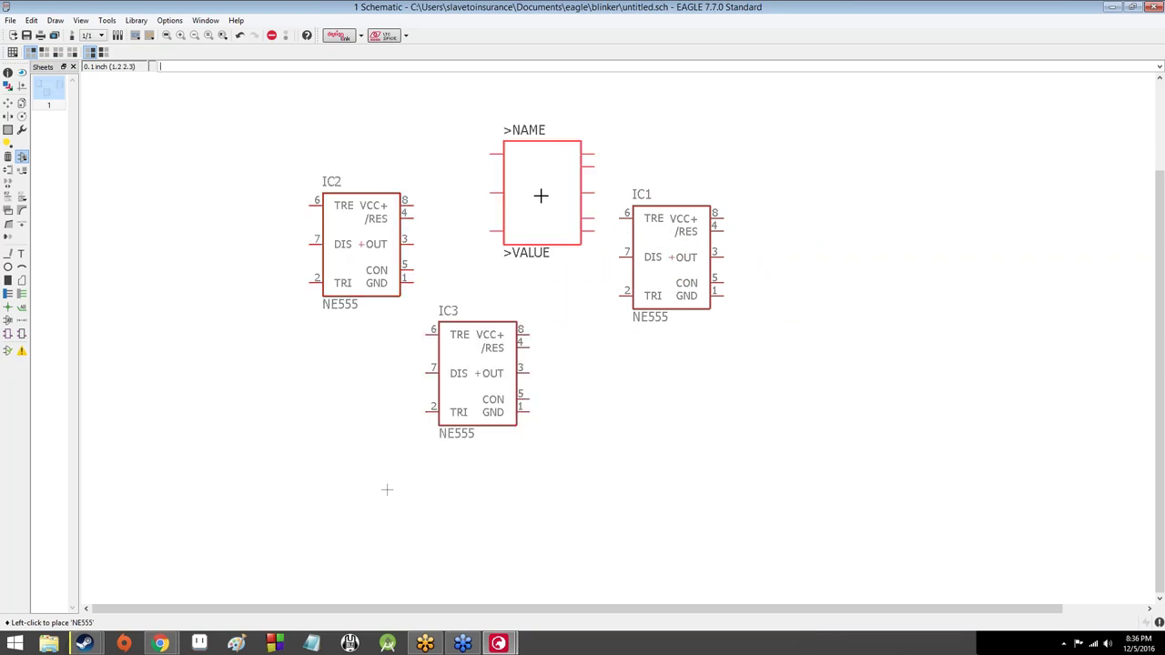
{"action": "key", "text": "Escape"}
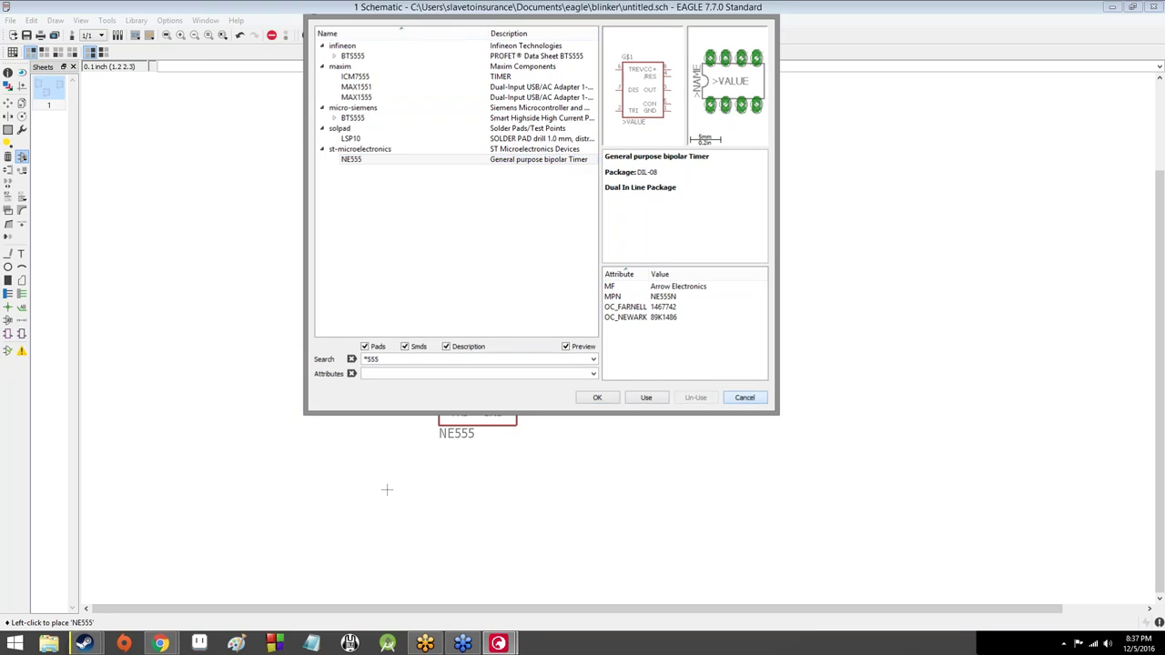
{"action": "left_click", "coordinate": [745, 397]}
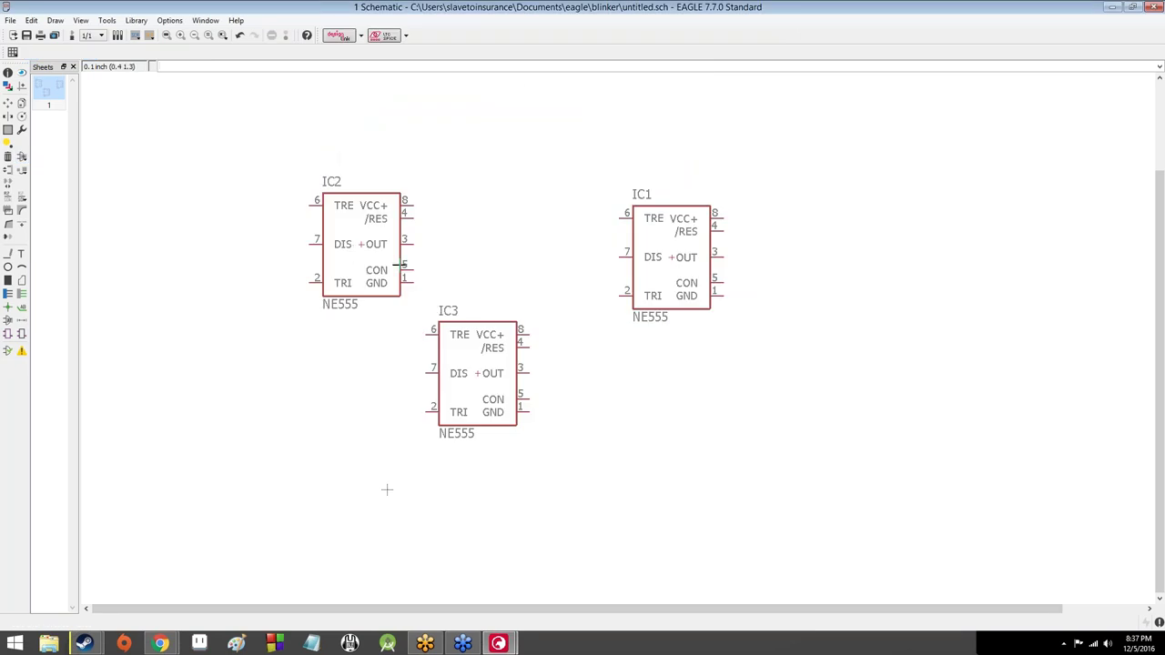
Step: Undo the placement of the two extra NE555 timers, keeping only IC1
{"action": "left_click", "coordinate": [11, 158]}
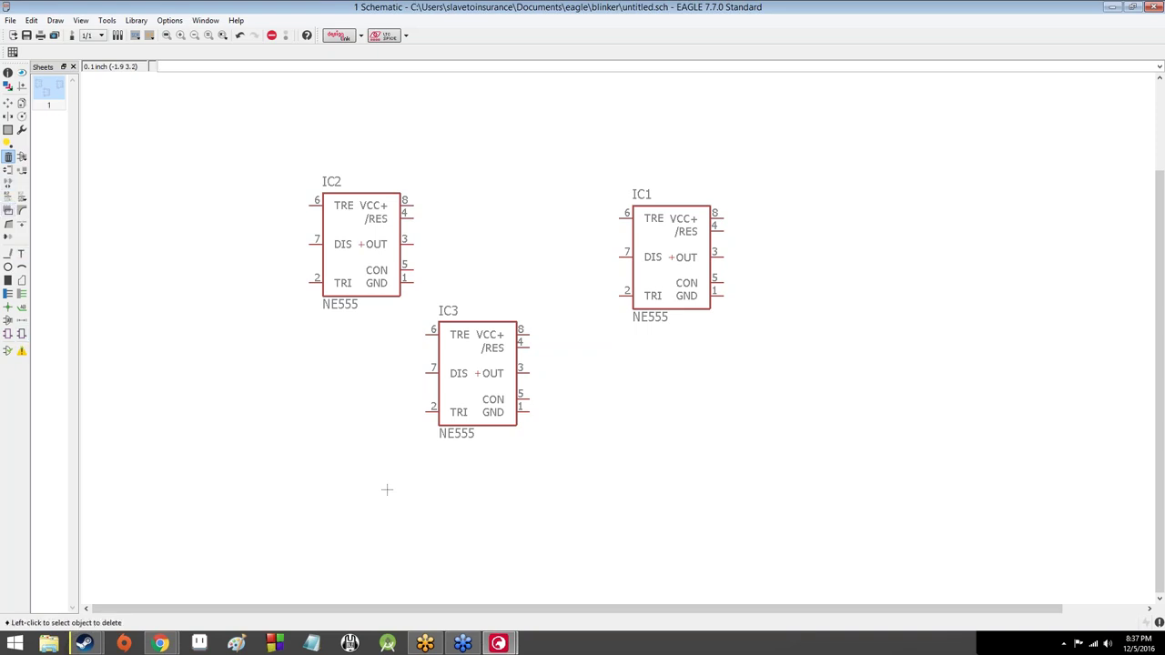
{"action": "left_click", "coordinate": [240, 36]}
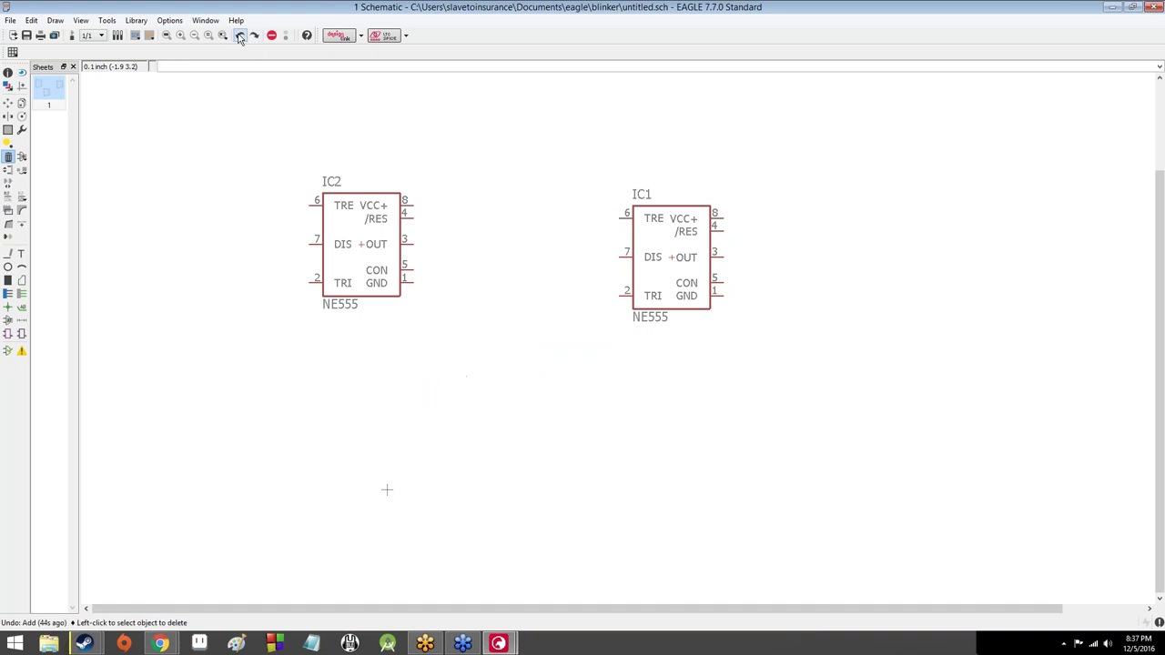
{"action": "left_click", "coordinate": [241, 37]}
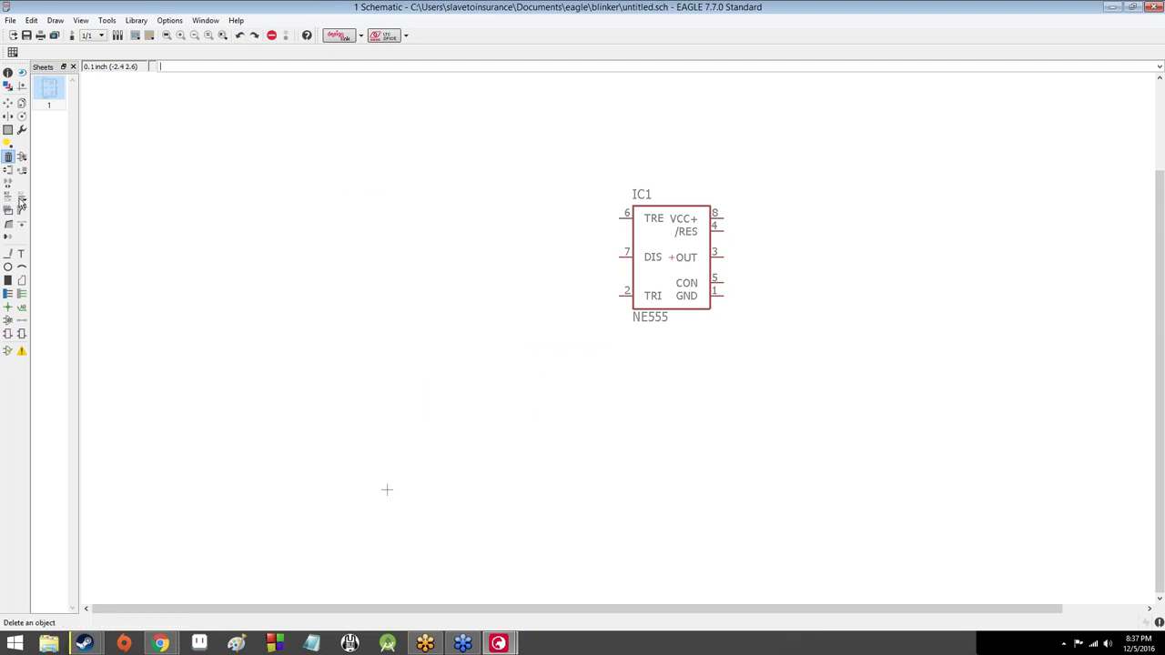
{"action": "left_click", "coordinate": [8, 102]}
{"action": "scroll", "coordinate": [515, 228], "scroll_direction": "up", "scroll_amount": 2}
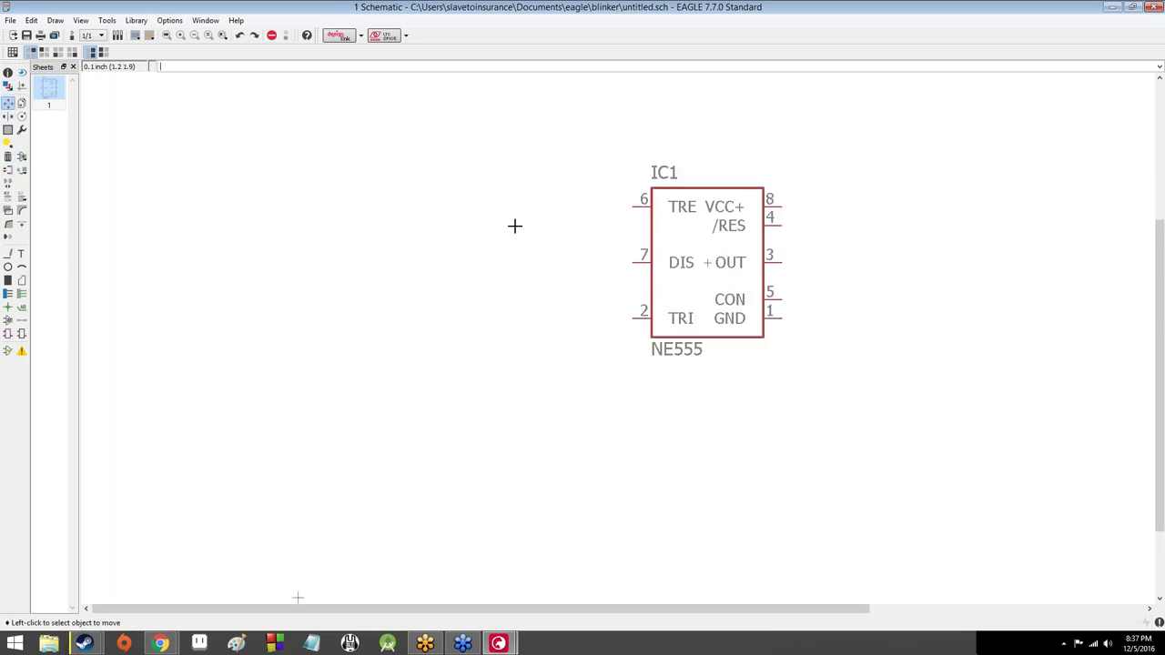
{"action": "scroll", "coordinate": [546, 214], "scroll_direction": "down", "scroll_amount": 3}
{"action": "scroll", "coordinate": [733, 247], "scroll_direction": "up", "scroll_amount": 3}
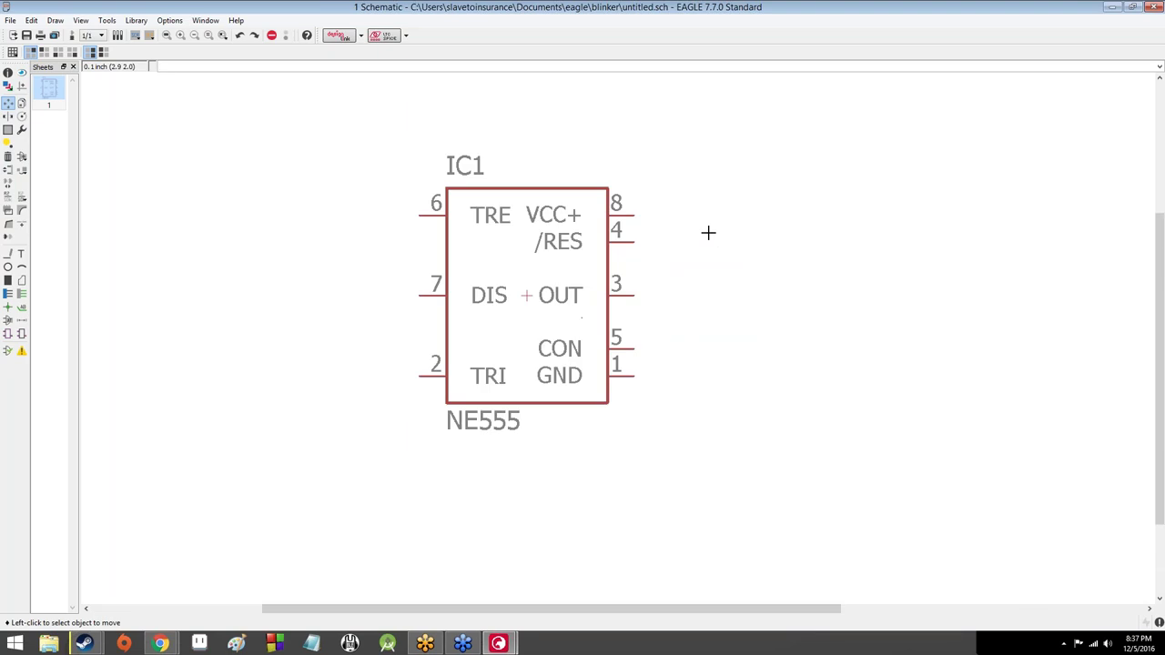
{"action": "scroll", "coordinate": [716, 237], "scroll_direction": "down", "scroll_amount": 3}
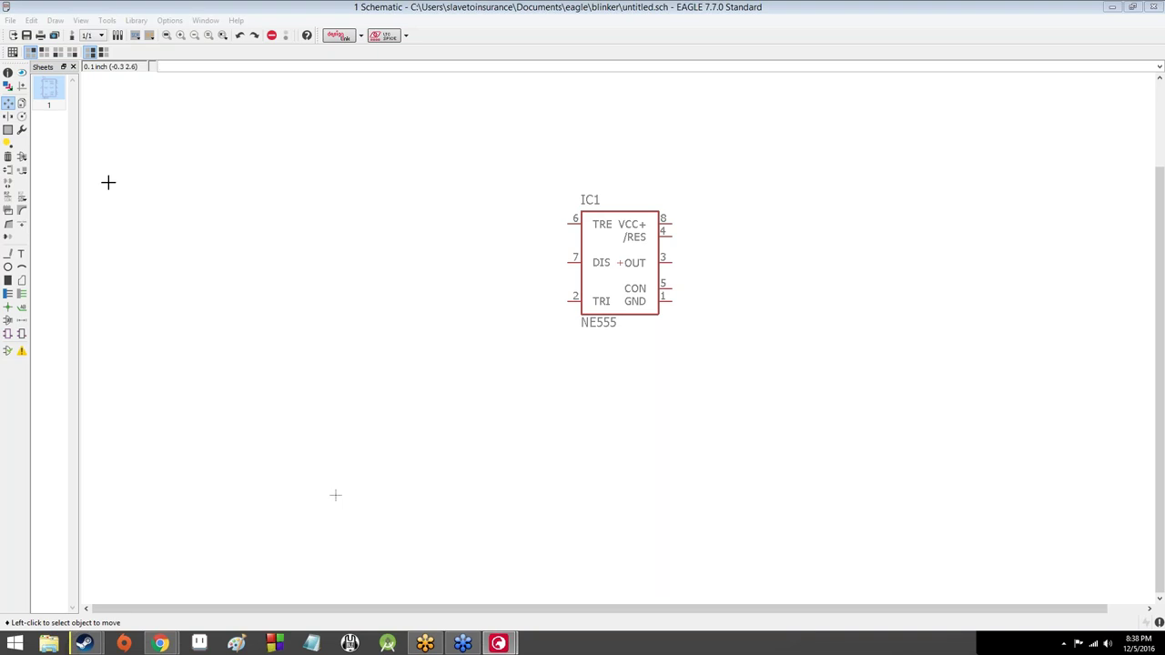
Step: Start adding another part and search the part libraries for resistor
{"action": "left_click", "coordinate": [27, 158]}
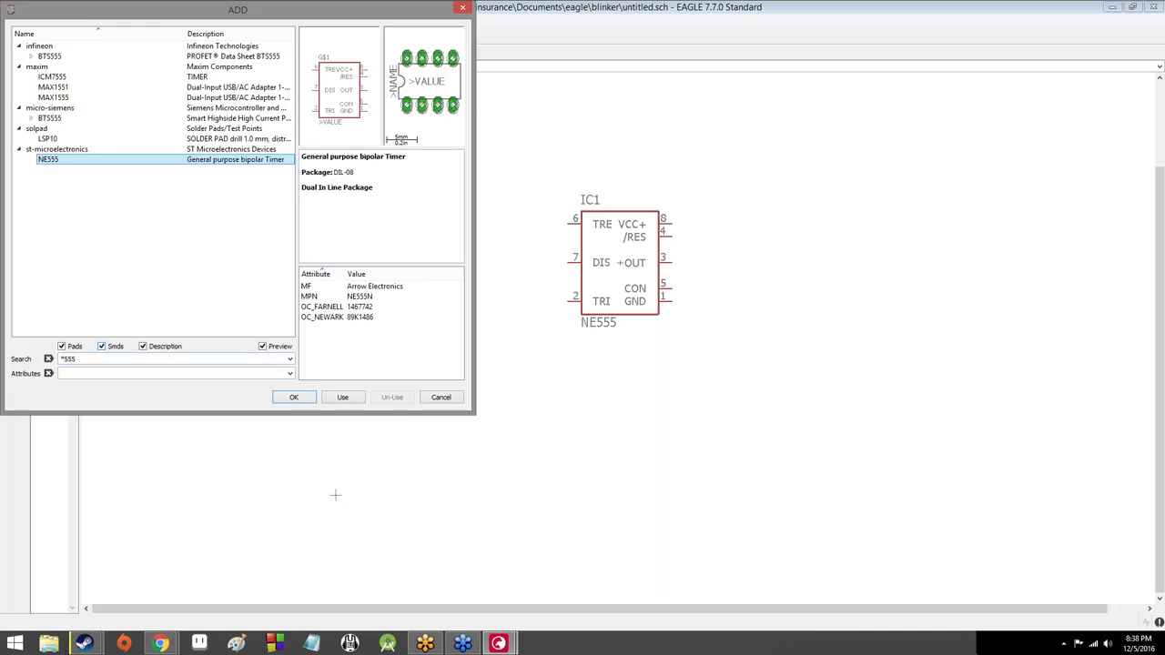
{"action": "triple_click", "coordinate": [110, 359]}
{"action": "key", "text": "BackSpace"}
{"action": "type", "text": "res"}
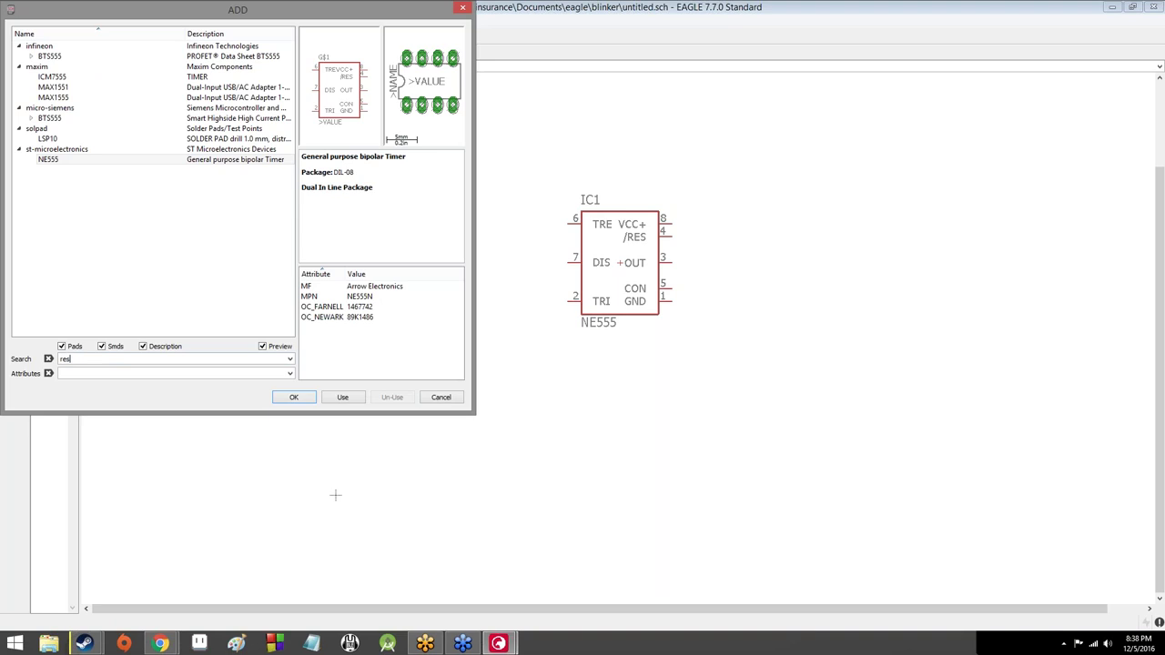
{"action": "type", "text": "istor"}
{"action": "key", "text": "Return"}
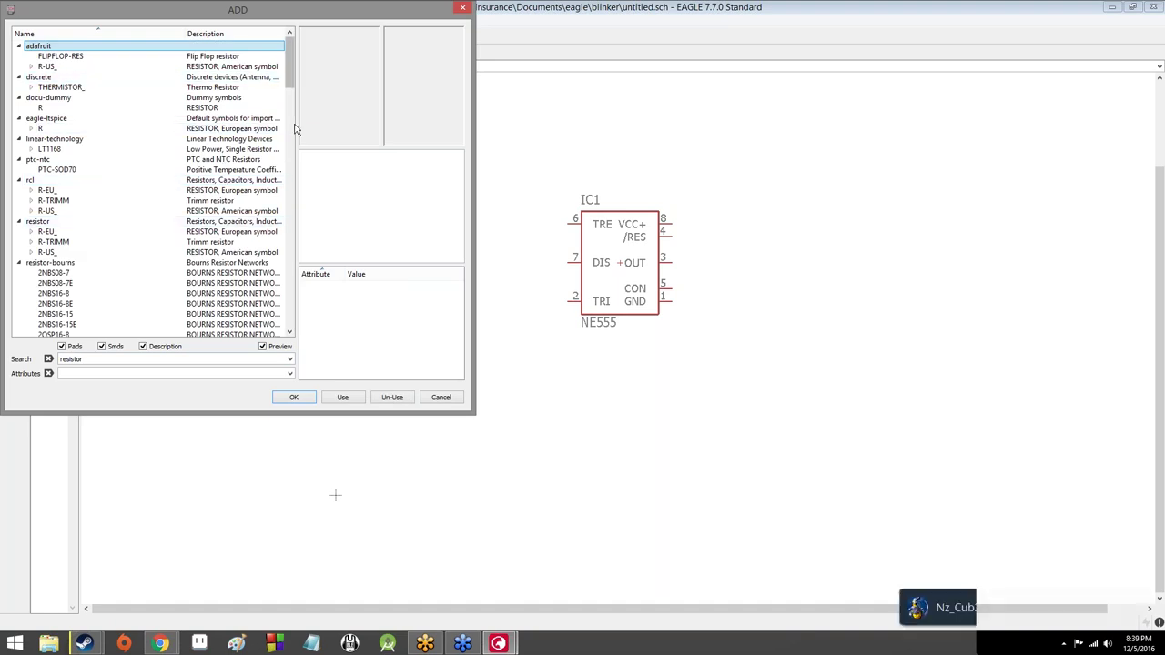
Step: Exclude surface-mount parts from the resistor search and refresh the results
{"action": "scroll", "coordinate": [264, 237], "scroll_direction": "down", "scroll_amount": 15}
{"action": "scroll", "coordinate": [304, 273], "scroll_direction": "down", "scroll_amount": 10}
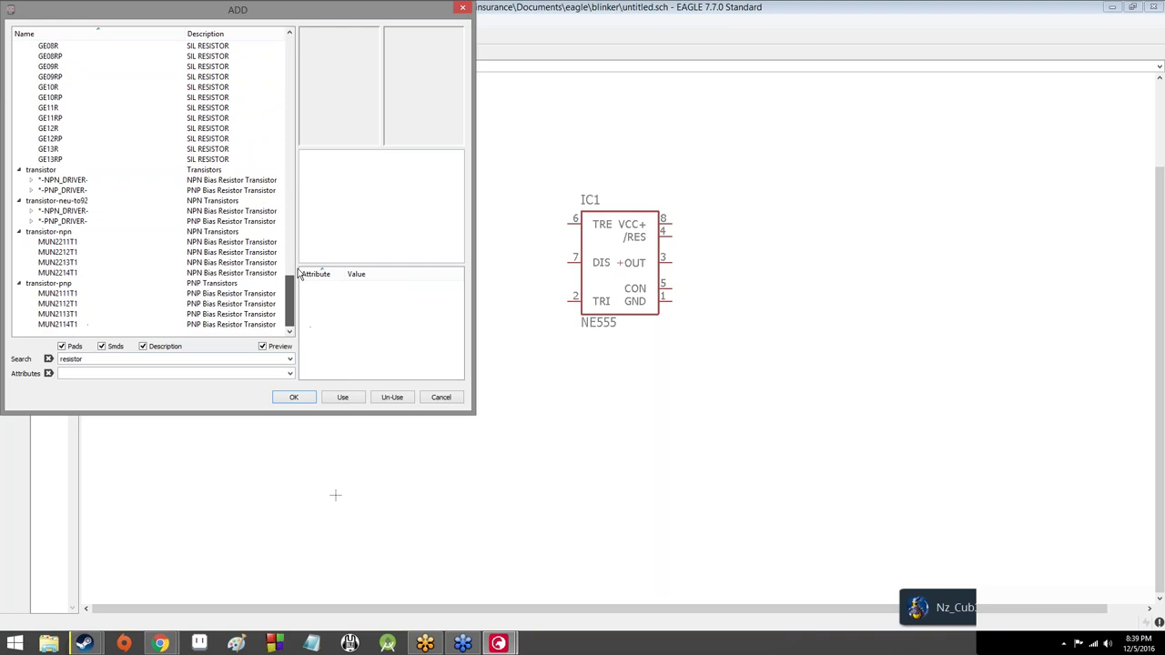
{"action": "scroll", "coordinate": [303, 209], "scroll_direction": "up", "scroll_amount": 5}
{"action": "scroll", "coordinate": [303, 196], "scroll_direction": "up", "scroll_amount": 7}
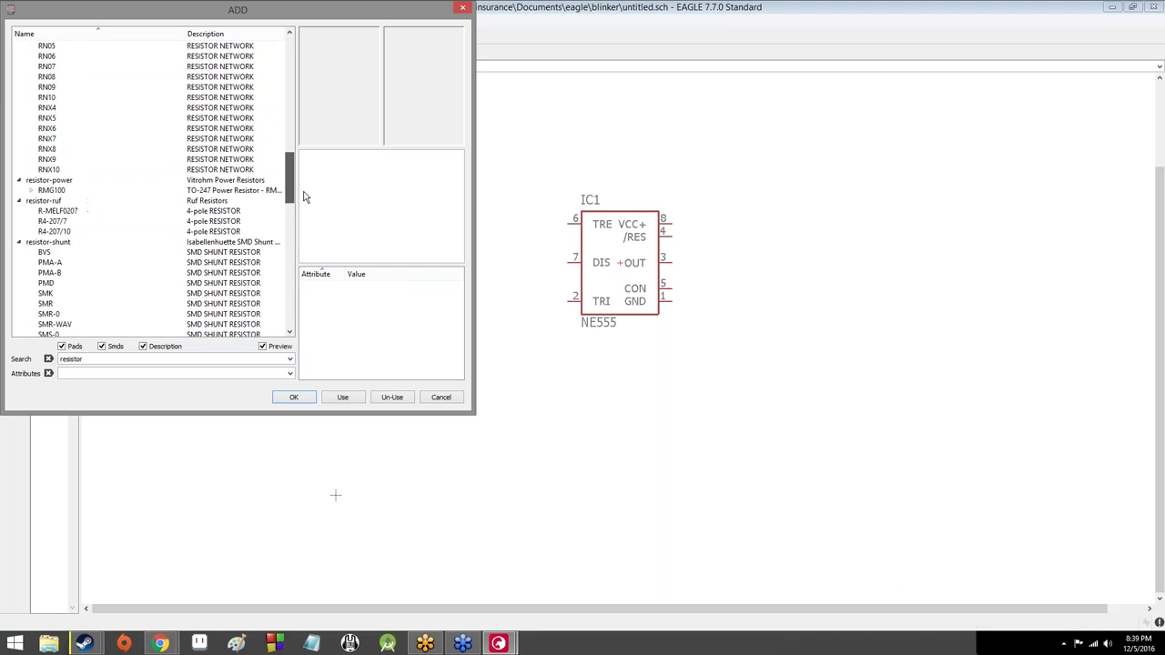
{"action": "left_click", "coordinate": [104, 347]}
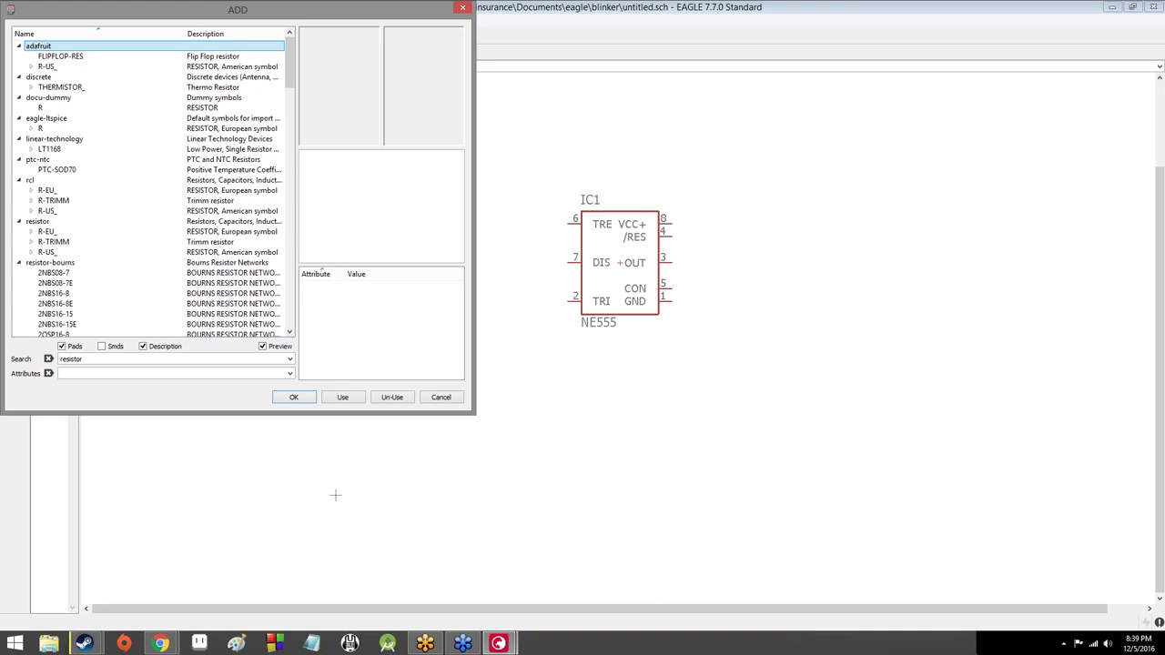
{"action": "left_click", "coordinate": [294, 397]}
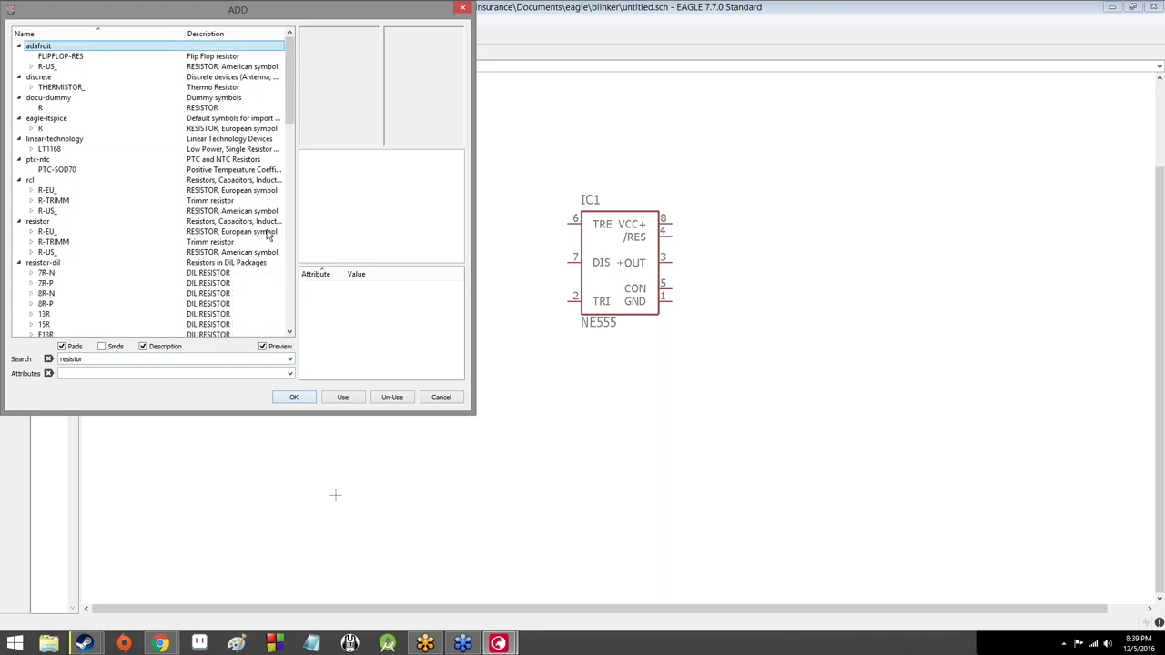
Step: Look through the through-hole resistor results and the package variants of the adafruit library's American-symbol resistor R-US_
{"action": "left_click_drag", "start_coordinate": [293, 90], "coordinate": [319, 162]}
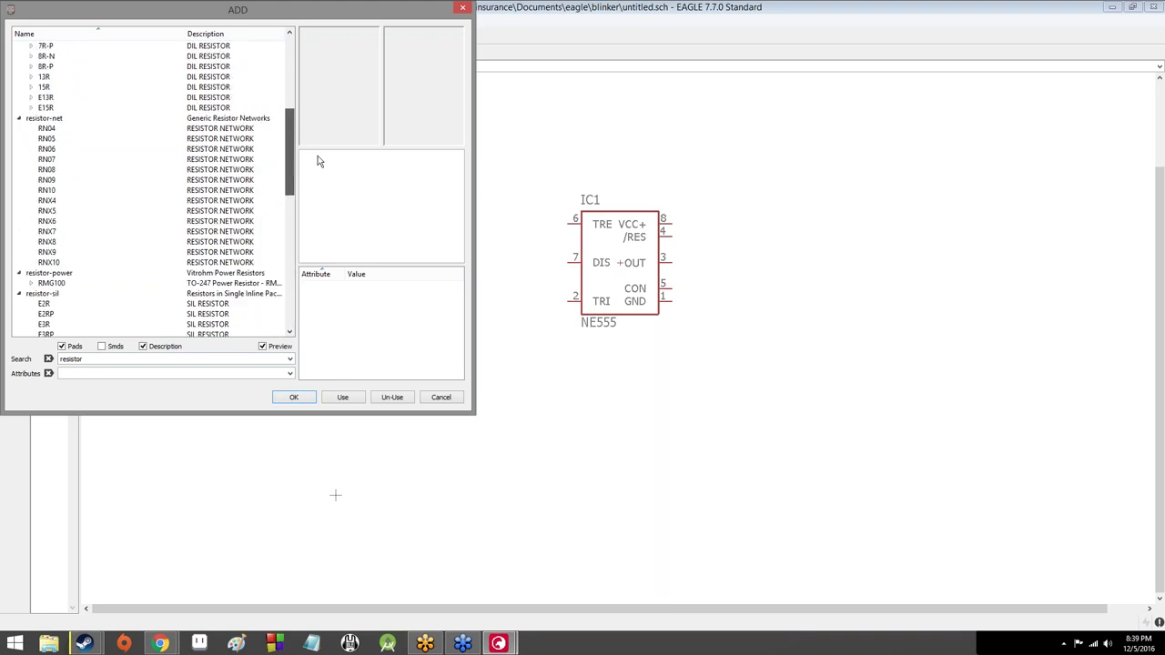
{"action": "left_click_drag", "start_coordinate": [290, 177], "coordinate": [300, 104]}
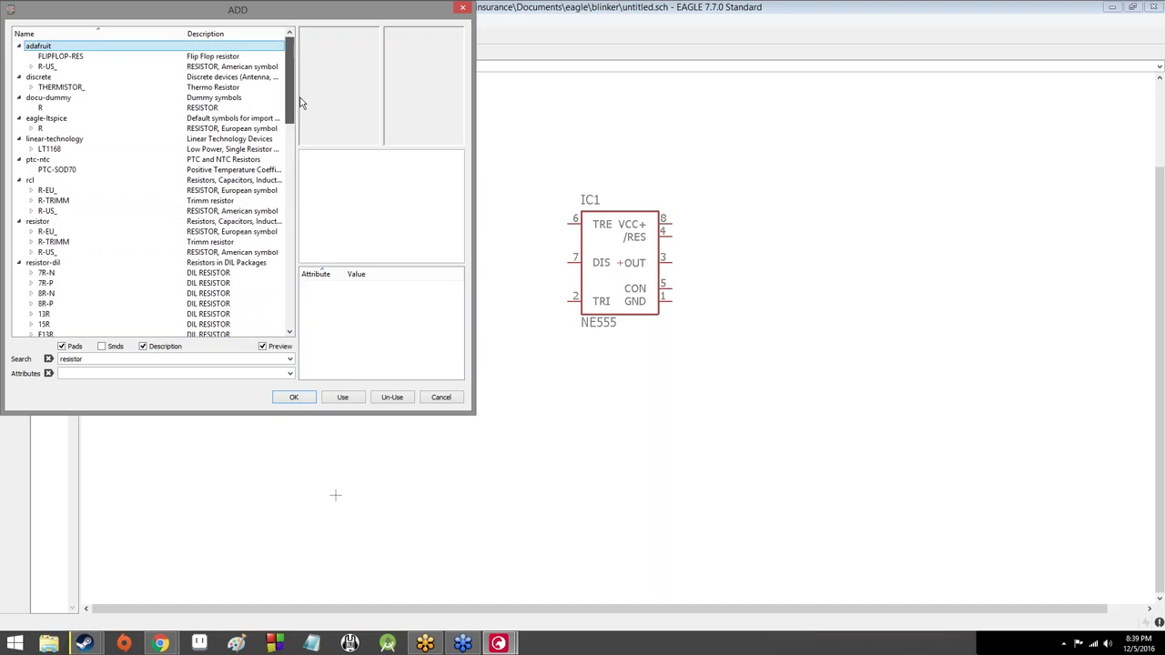
{"action": "double_click", "coordinate": [43, 66]}
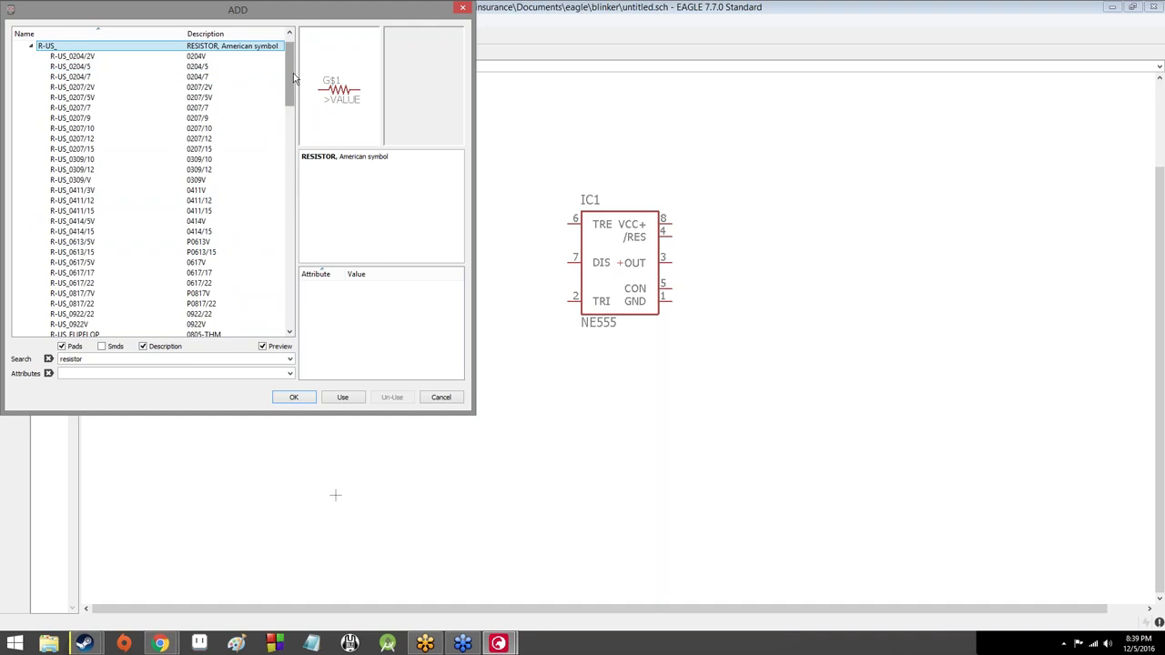
{"action": "left_click_drag", "start_coordinate": [297, 80], "coordinate": [298, 102]}
{"action": "scroll", "coordinate": [298, 99], "scroll_direction": "down", "scroll_amount": 2}
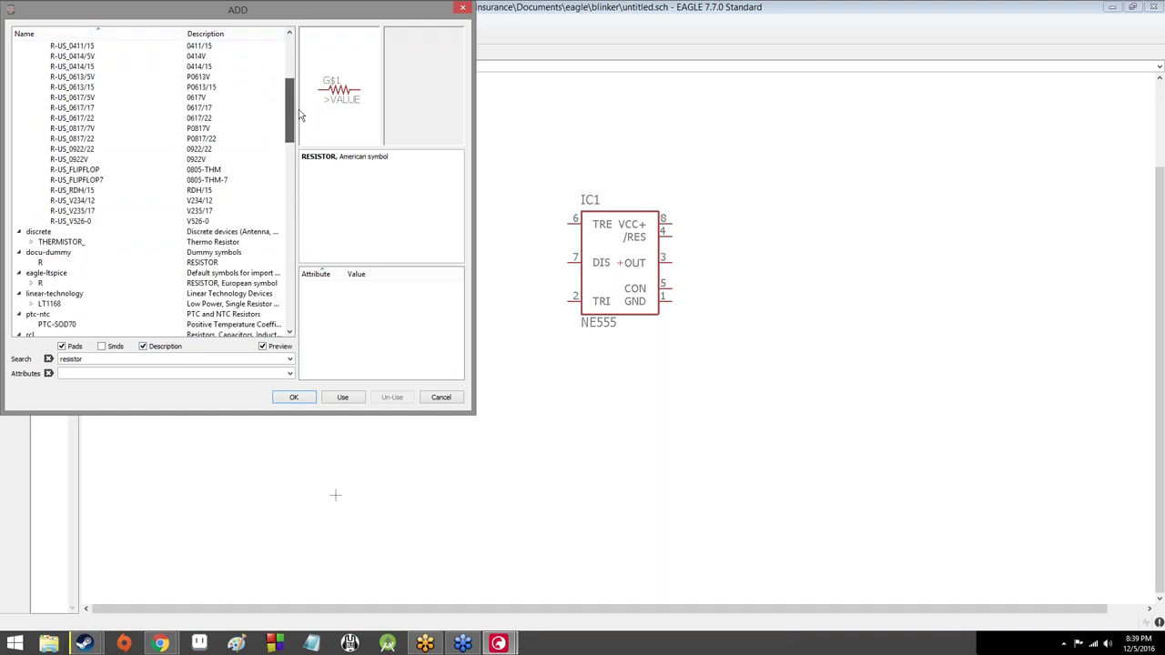
{"action": "scroll", "coordinate": [299, 109], "scroll_direction": "down", "scroll_amount": 2}
{"action": "scroll", "coordinate": [301, 99], "scroll_direction": "up", "scroll_amount": 8}
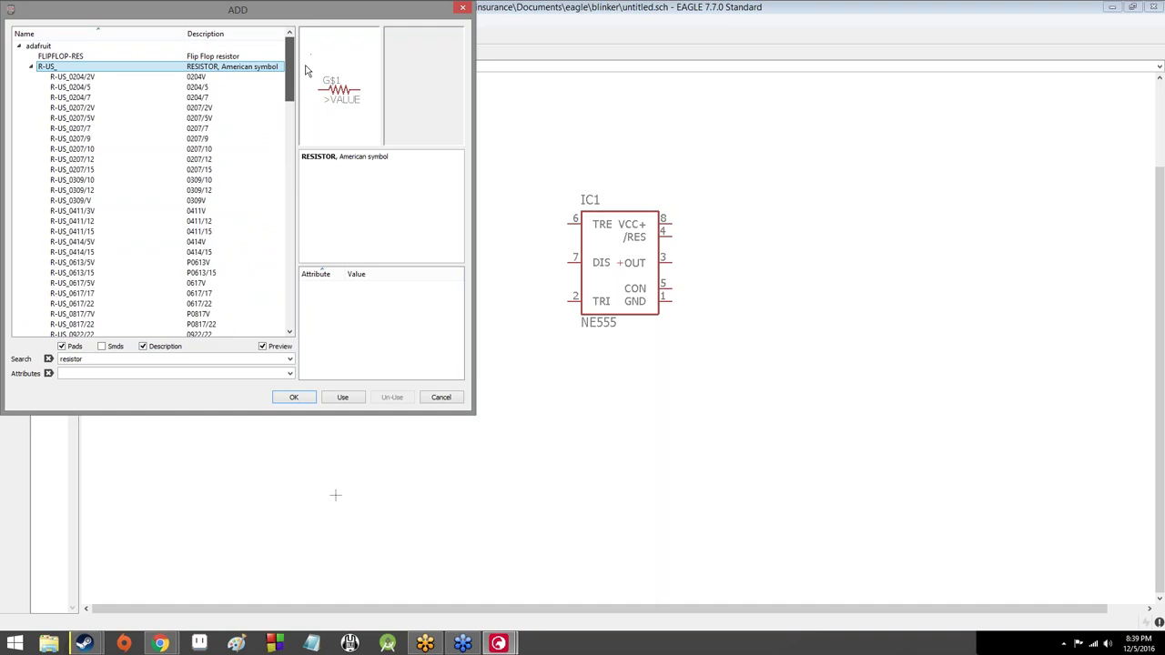
{"action": "scroll", "coordinate": [307, 73], "scroll_direction": "down", "scroll_amount": 4}
{"action": "scroll", "coordinate": [309, 109], "scroll_direction": "up", "scroll_amount": 2}
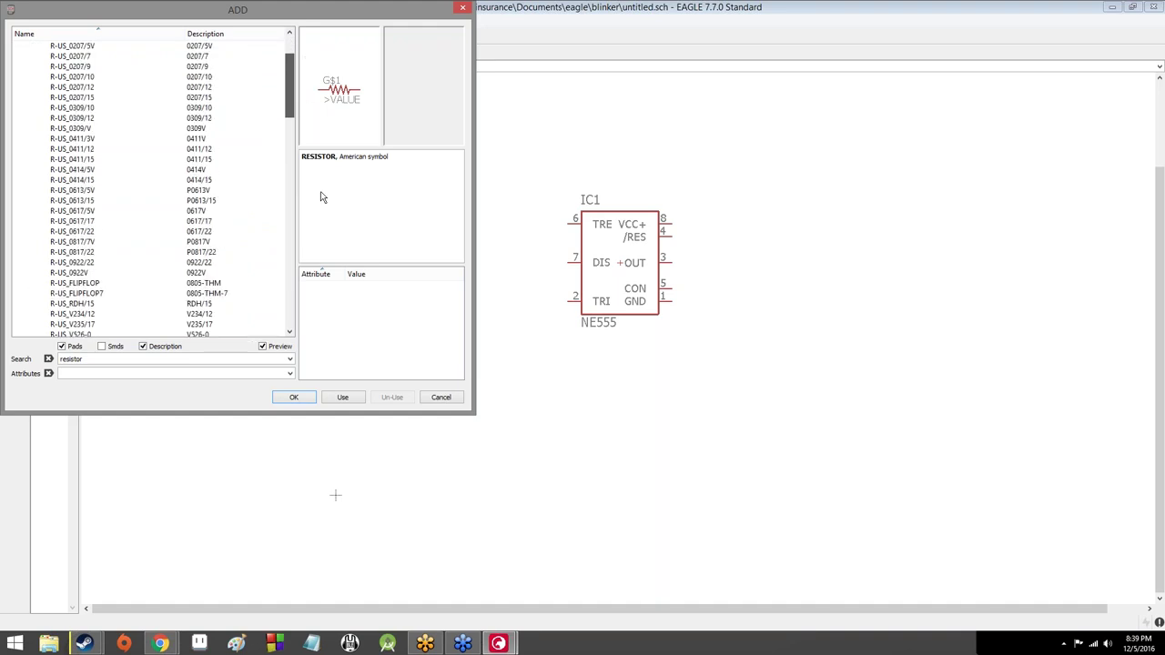
{"action": "scroll", "coordinate": [321, 197], "scroll_direction": "down", "scroll_amount": 5}
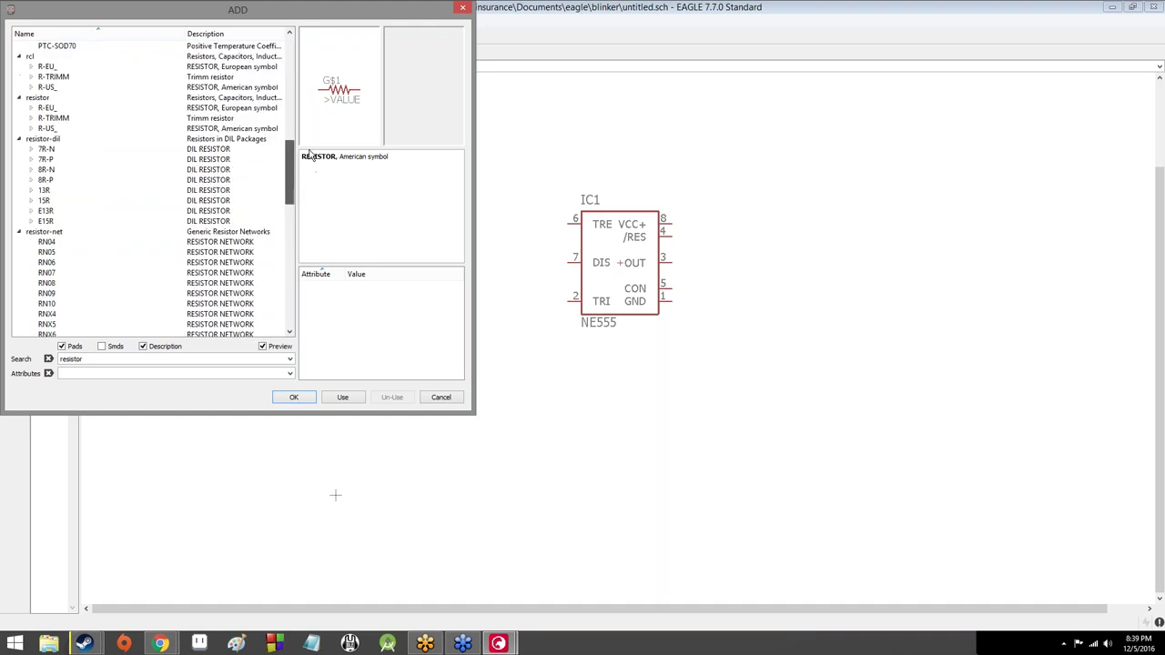
{"action": "scroll", "coordinate": [301, 127], "scroll_direction": "up", "scroll_amount": 9}
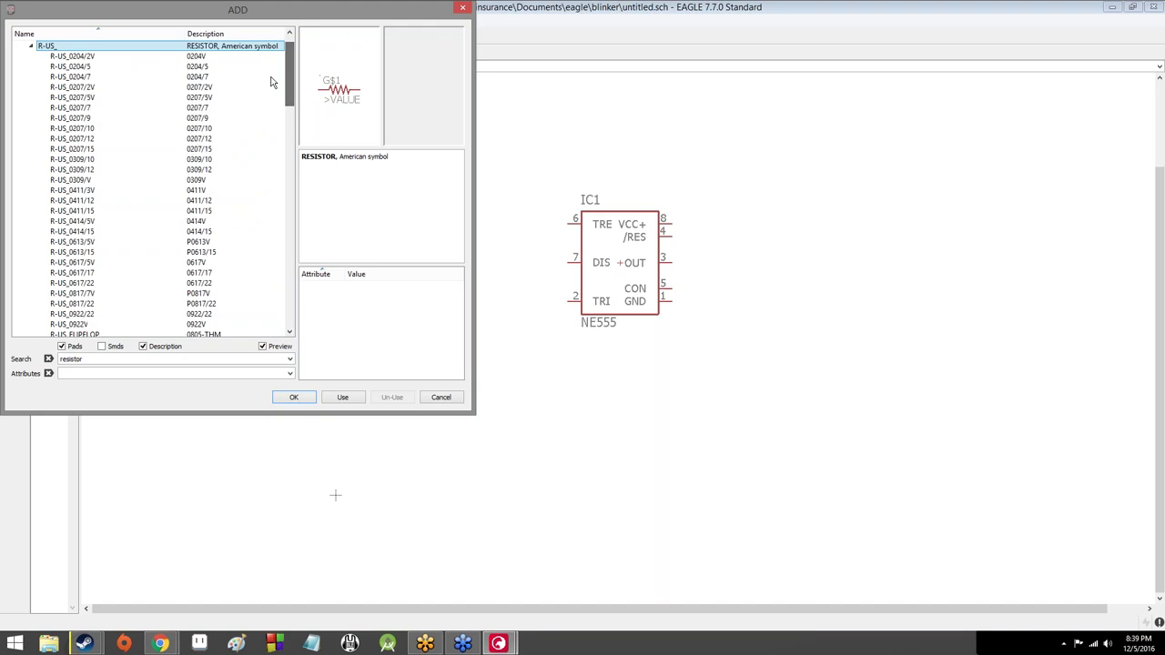
Step: Preview the footprints of the R-US_ variants one after another, from R-US_0204/2V through R-US_0613/15
{"action": "left_click", "coordinate": [273, 77]}
{"action": "left_click", "coordinate": [266, 66]}
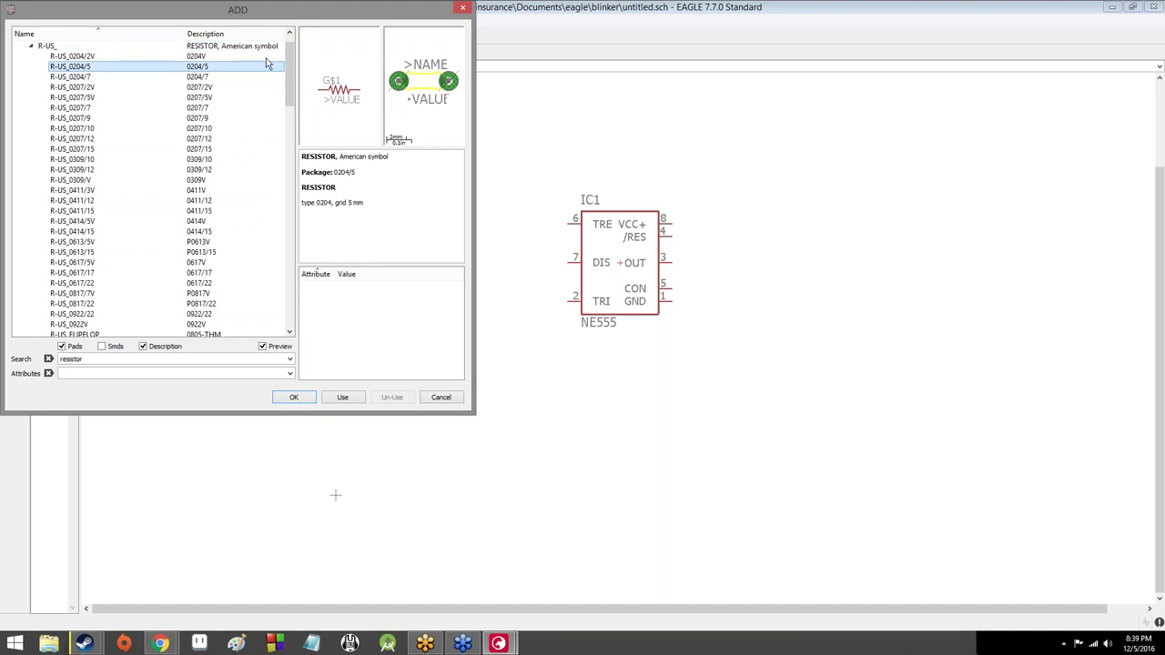
{"action": "left_click", "coordinate": [267, 56]}
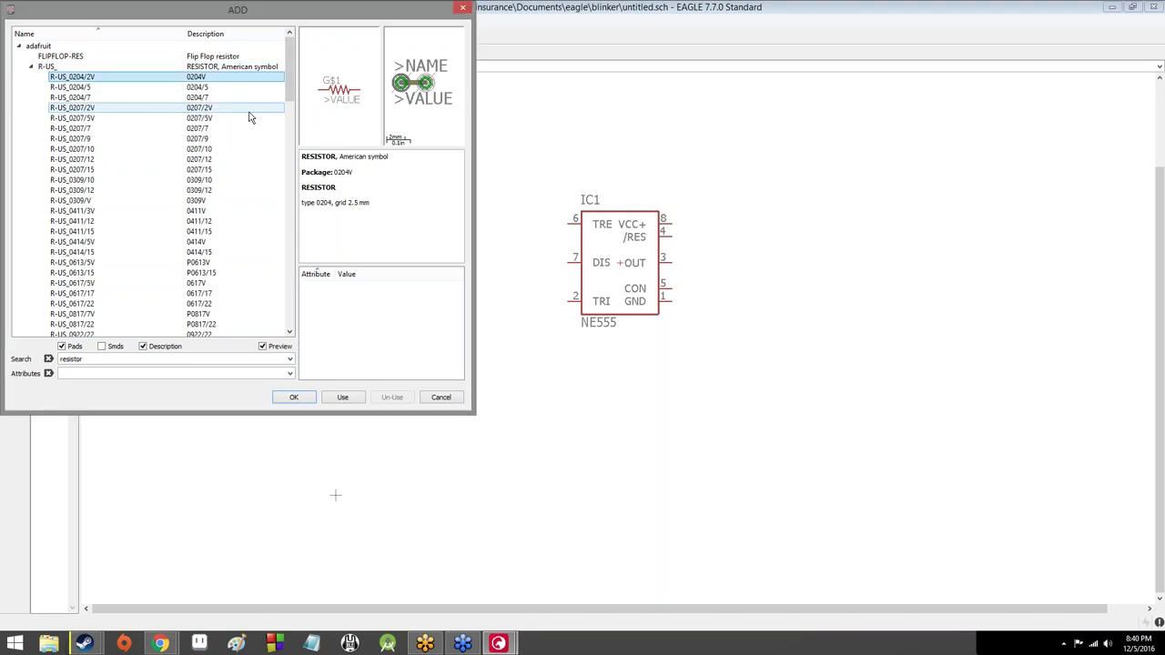
{"action": "key", "text": "Down"}
{"action": "key", "text": "Down"}
{"action": "key", "text": "Down"}
{"action": "key", "text": "Down"}
{"action": "key", "text": "Down"}
{"action": "key", "text": "Down"}
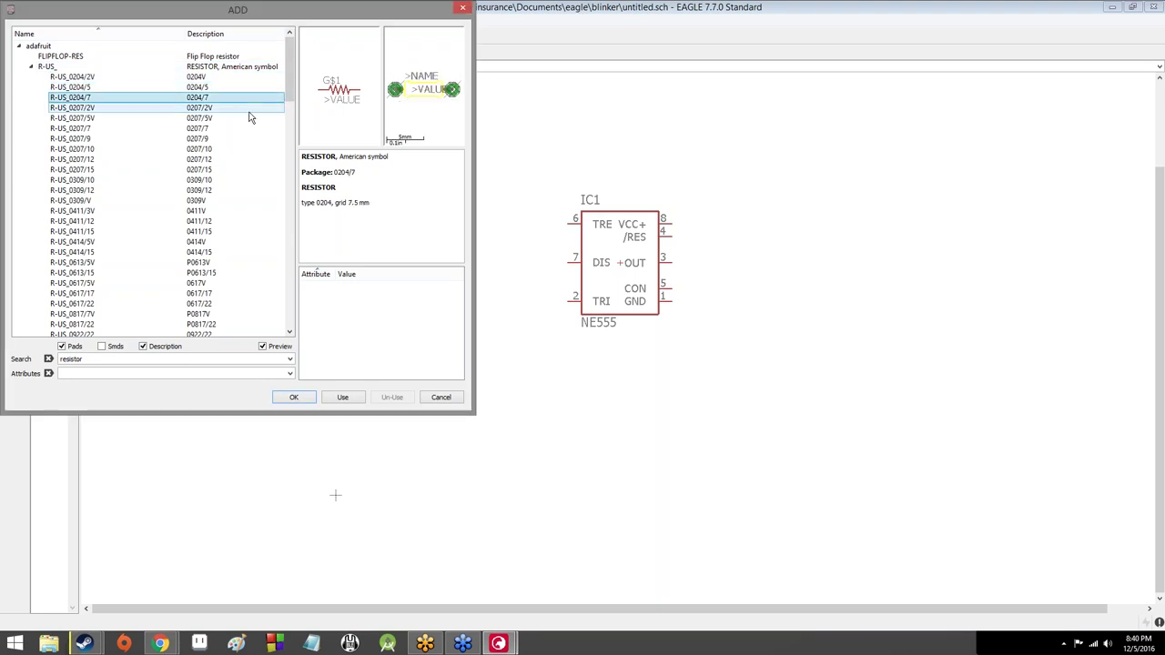
{"action": "key", "text": "Down"}
{"action": "key", "text": "Down"}
{"action": "key", "text": "Down"}
{"action": "key", "text": "Down"}
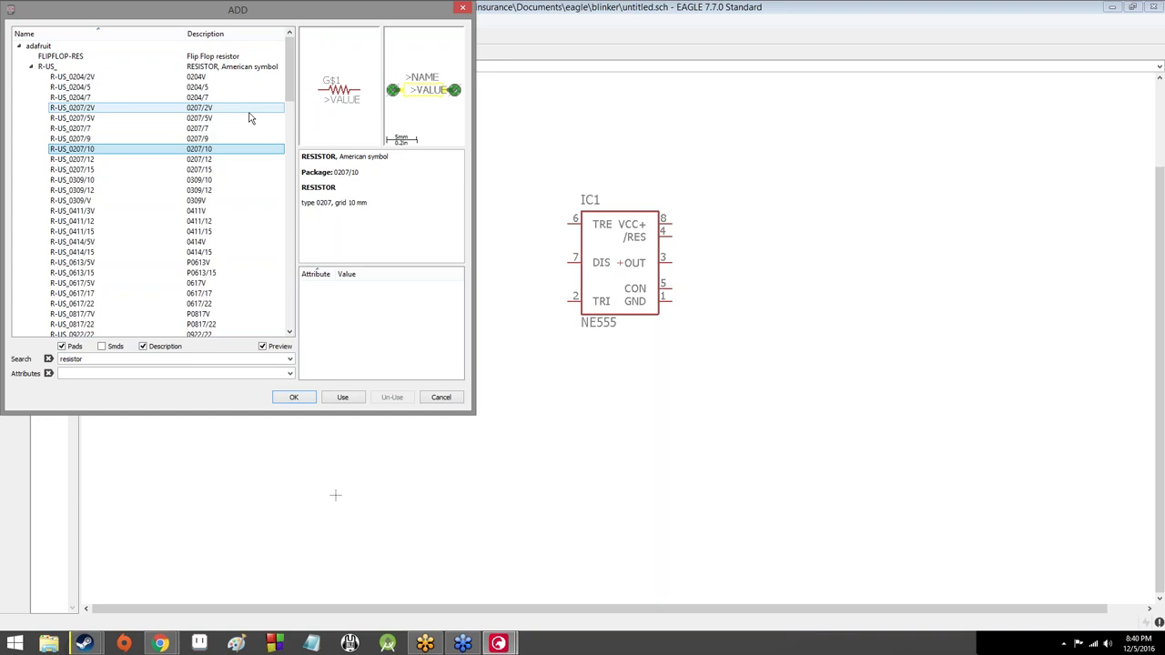
{"action": "key", "text": "Down"}
{"action": "key", "text": "Down"}
{"action": "key", "text": "Down"}
{"action": "key", "text": "Down"}
{"action": "key", "text": "Down"}
{"action": "key", "text": "Down"}
{"action": "key", "text": "Down"}
{"action": "key", "text": "Down"}
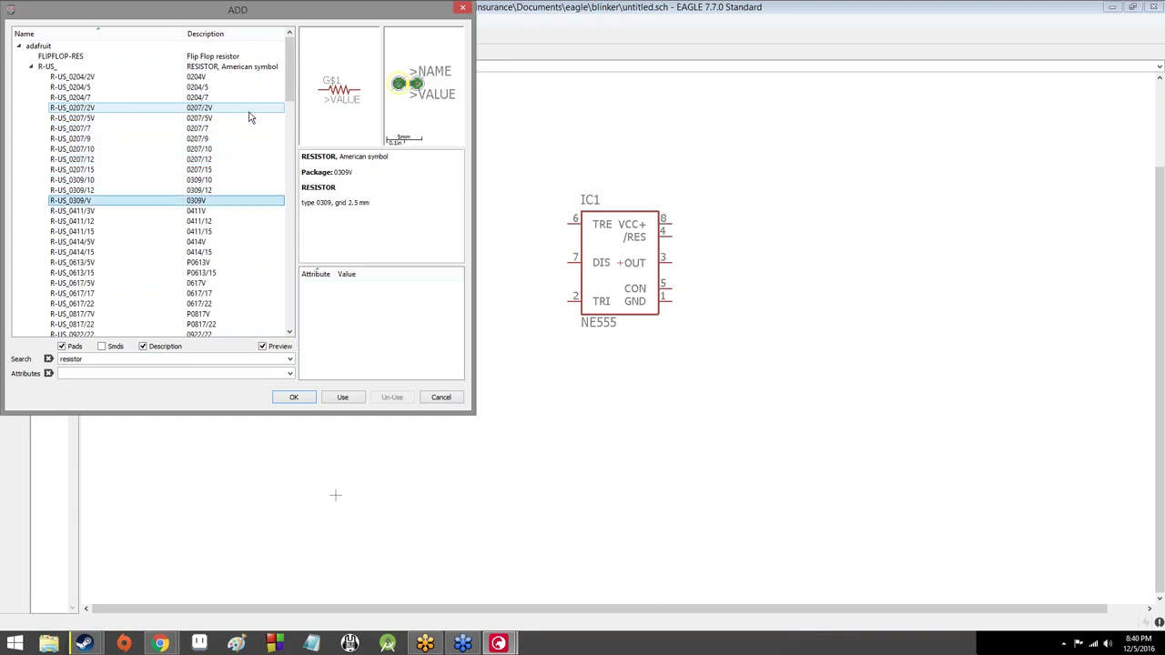
{"action": "key", "text": "Down"}
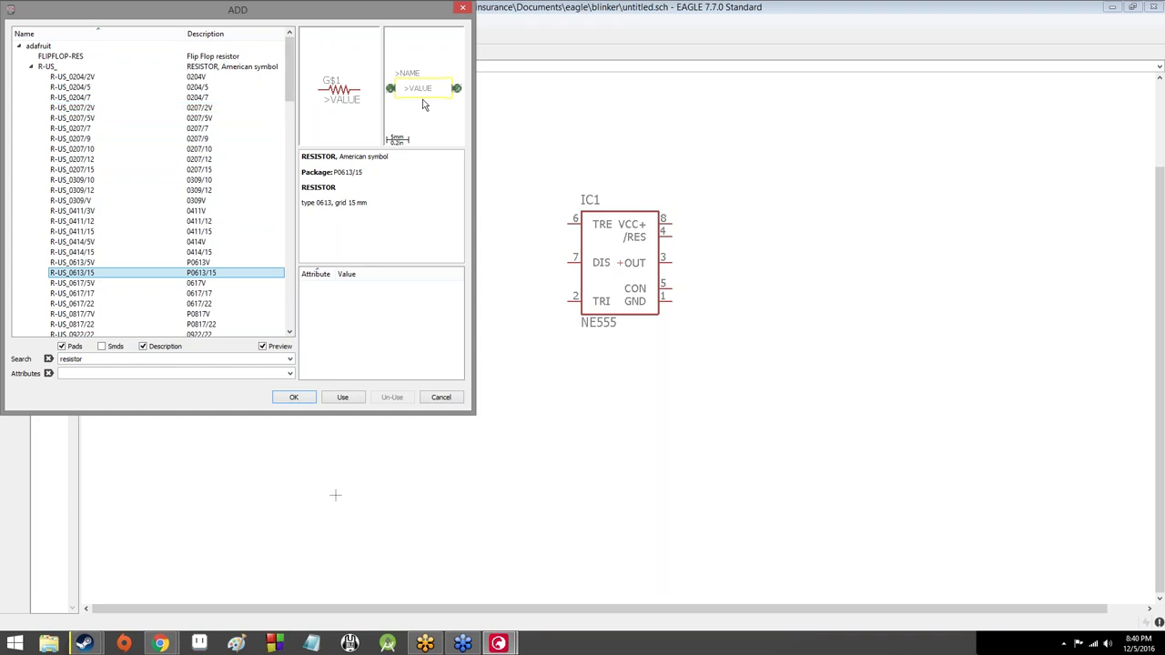
{"action": "left_click", "coordinate": [212, 233]}
{"action": "key", "text": "Down"}
{"action": "key", "text": "Down"}
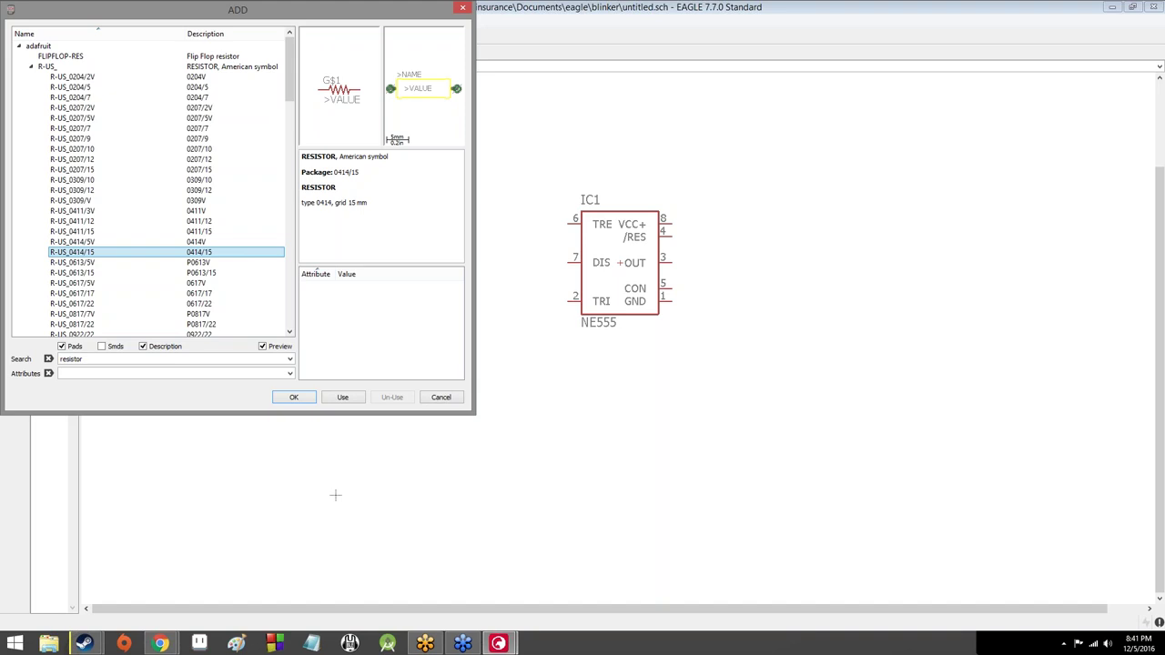
Step: Compare the R-US_ footprints again in reverse order, from R-US_0414/15 back to R-US_0207/9
{"action": "key", "text": "Up"}
{"action": "key", "text": "Up"}
{"action": "key", "text": "Up"}
{"action": "key", "text": "Up"}
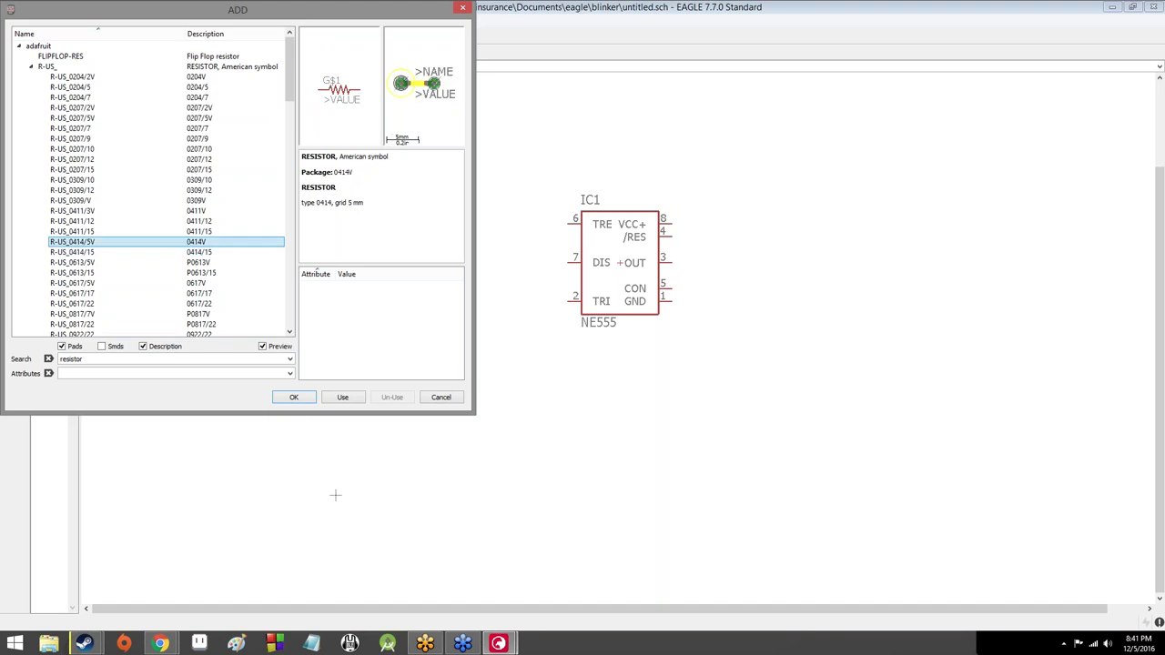
{"action": "key", "text": "Up"}
{"action": "key", "text": "Up"}
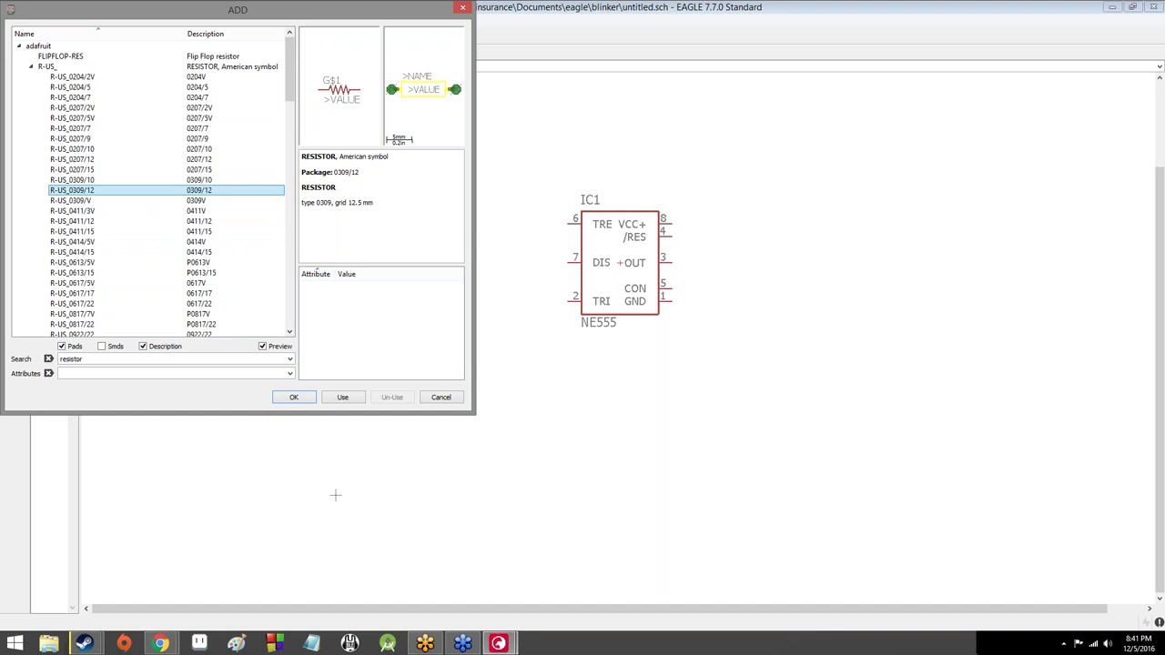
{"action": "key", "text": "Down"}
{"action": "key", "text": "Up"}
{"action": "key", "text": "Up"}
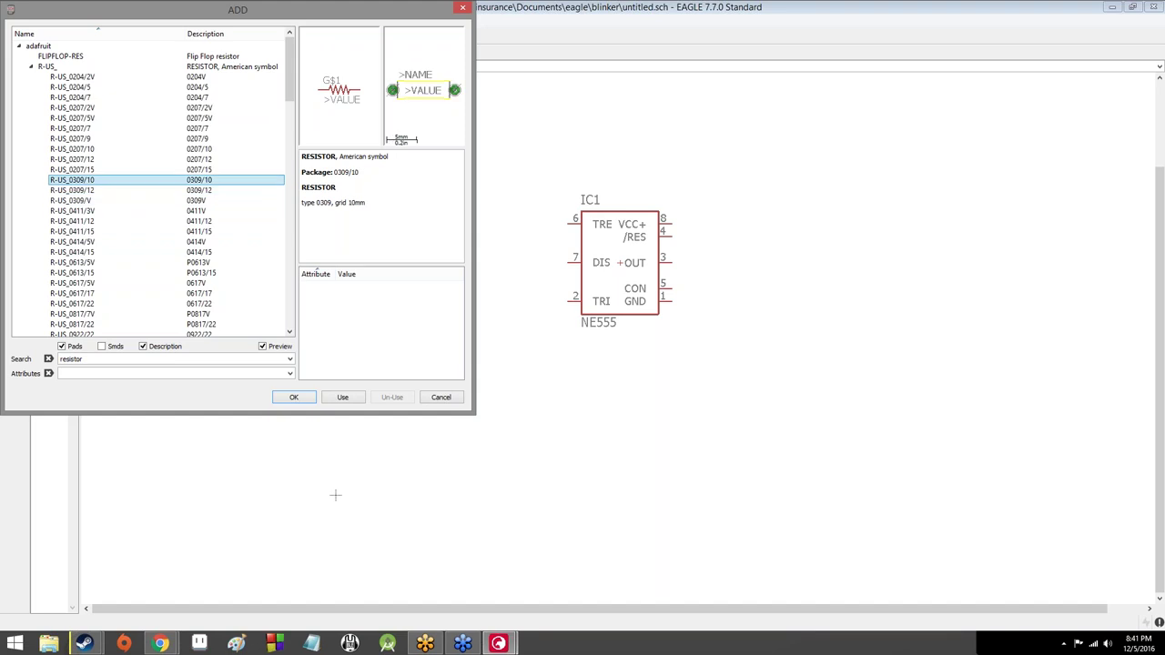
{"action": "key", "text": "Up"}
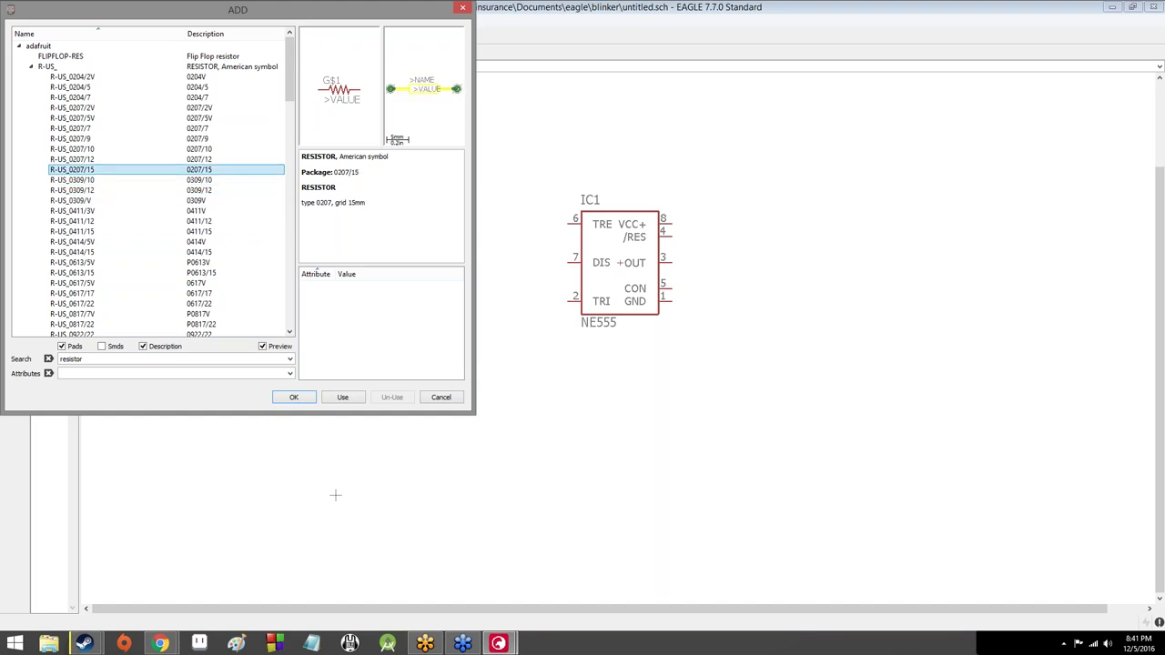
{"action": "key", "text": "Up"}
{"action": "key", "text": "Up"}
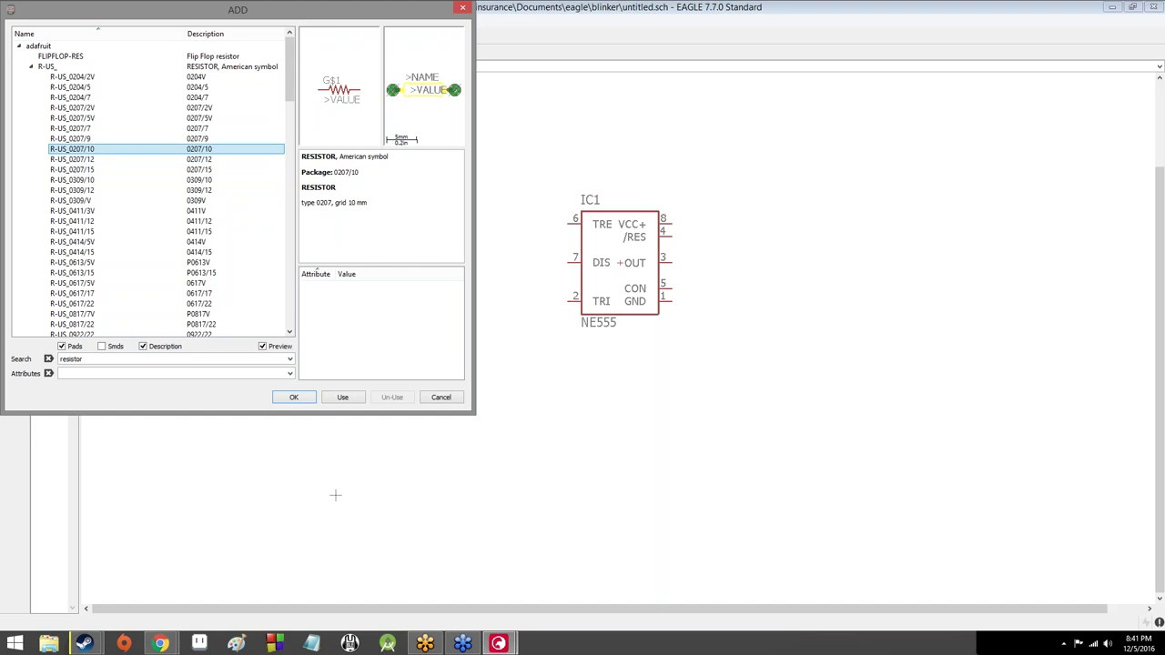
{"action": "key", "text": "Up"}
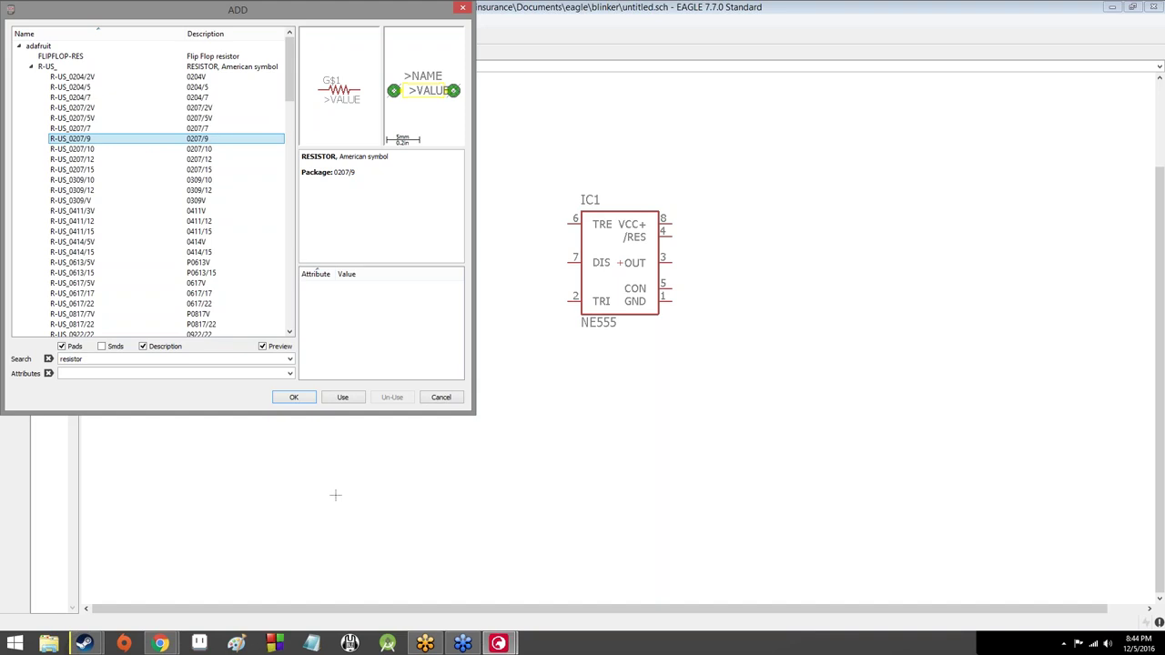
Step: Collapse and re-expand the adafruit R-US_ group, and check the footprints of R-US_0207/2V and R-US_0204/5
{"action": "left_click", "coordinate": [31, 68]}
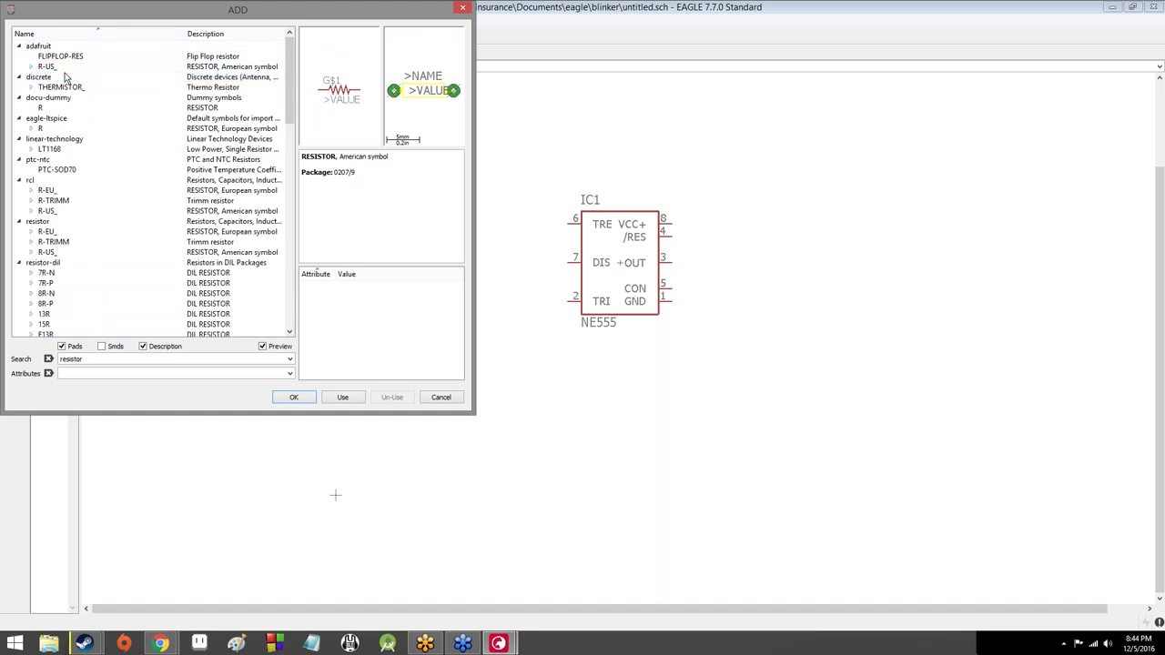
{"action": "left_click", "coordinate": [31, 68]}
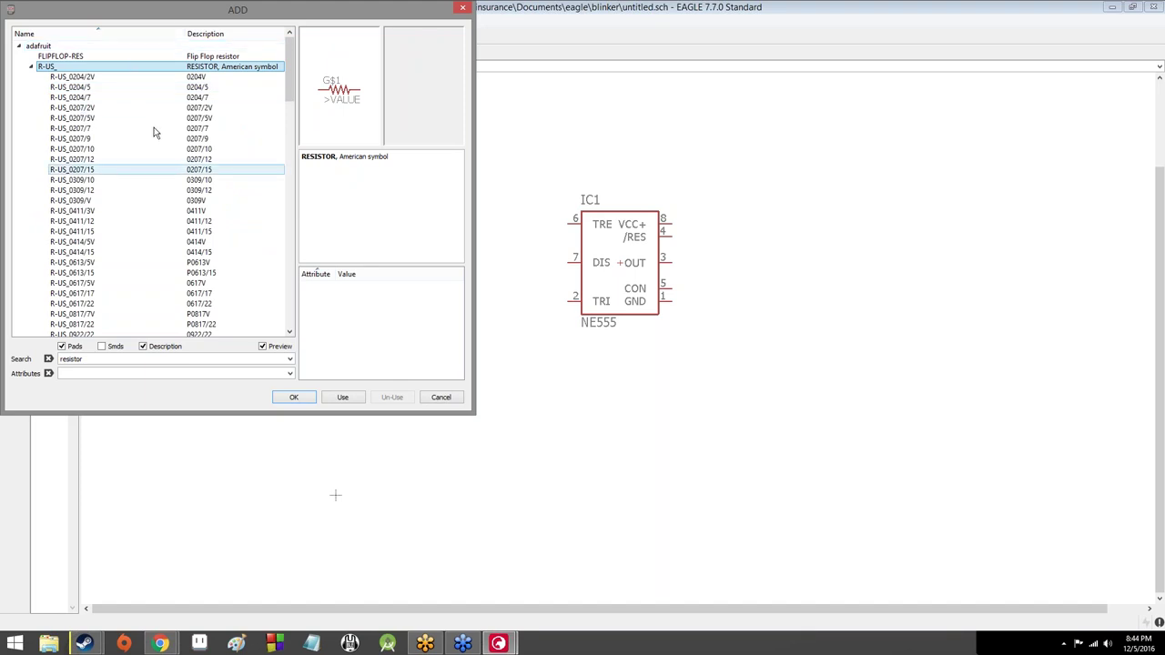
{"action": "scroll", "coordinate": [146, 137], "scroll_direction": "down", "scroll_amount": 1}
{"action": "scroll", "coordinate": [143, 141], "scroll_direction": "up", "scroll_amount": 1}
{"action": "left_click", "coordinate": [125, 111]}
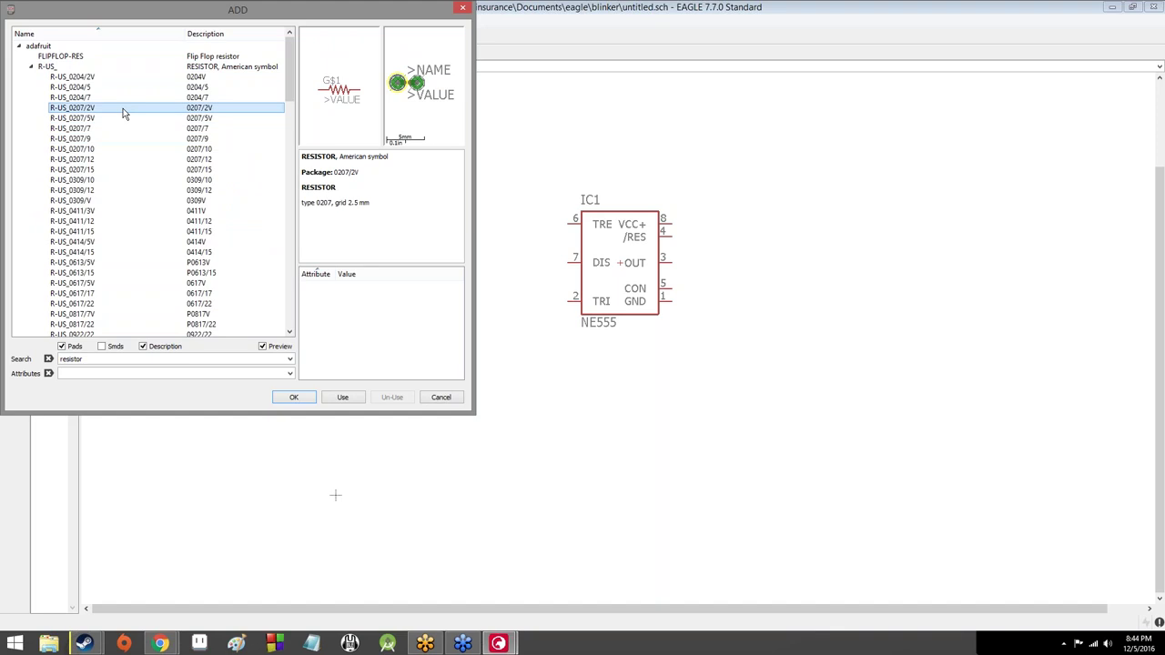
{"action": "key", "text": "Up"}
{"action": "key", "text": "Up"}
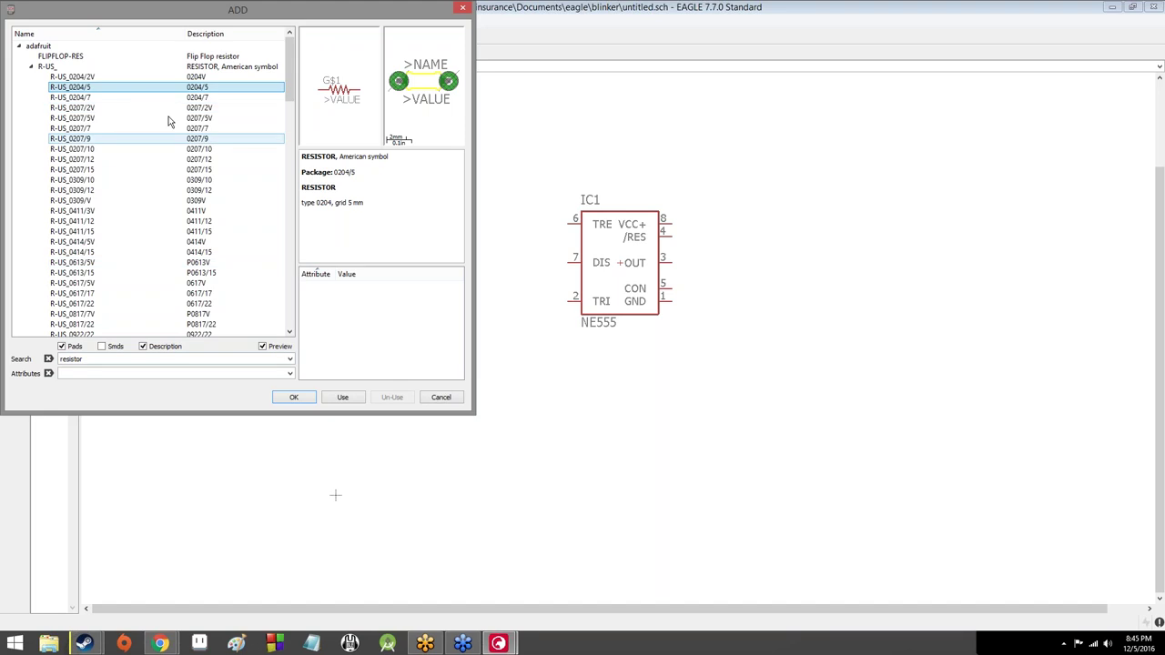
Step: Compare R-US_0207/7 with R-US_0207/9 and pick R-US_0207/9 as the resistor for the schematic
{"action": "left_click", "coordinate": [153, 140]}
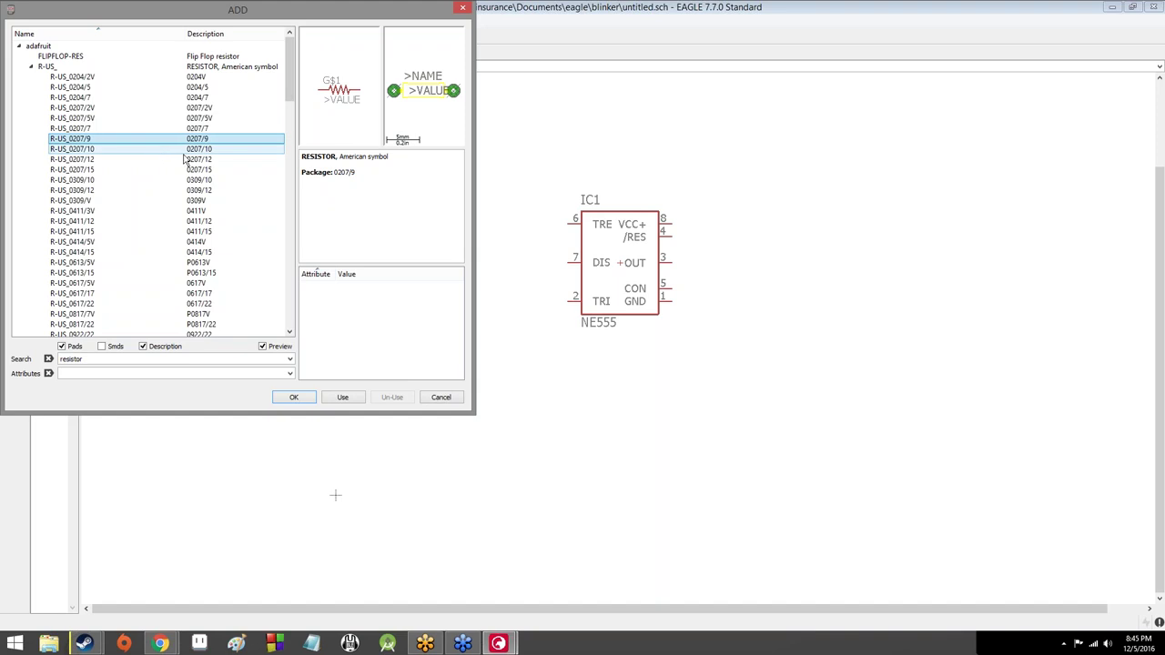
{"action": "left_click", "coordinate": [207, 131]}
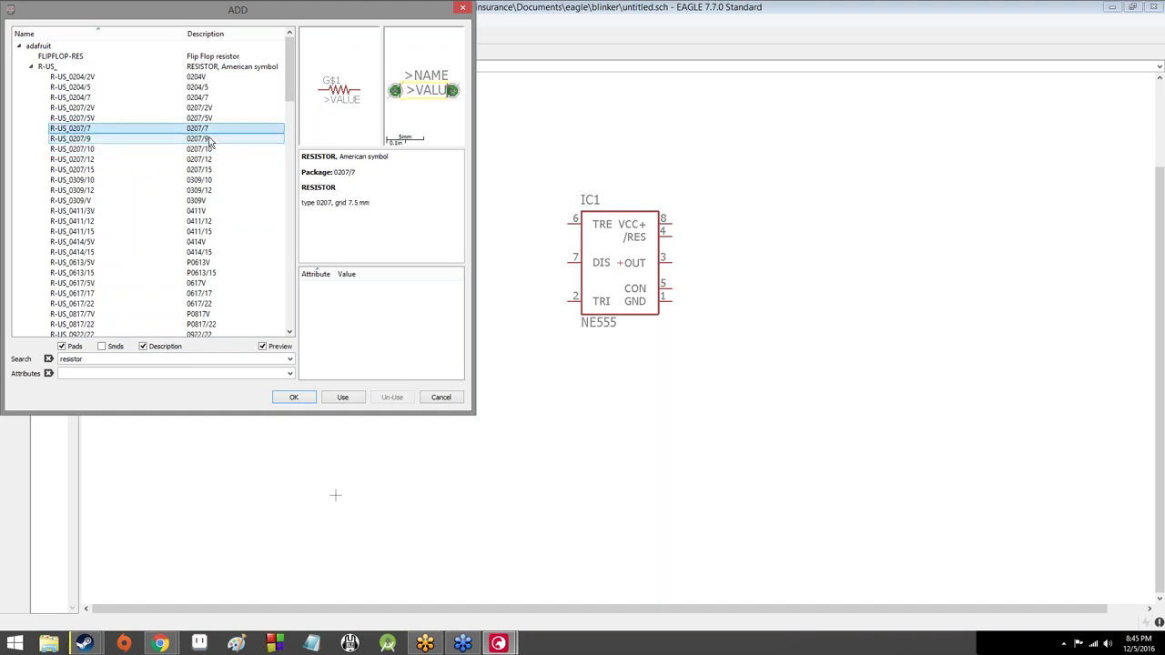
{"action": "left_click", "coordinate": [211, 139]}
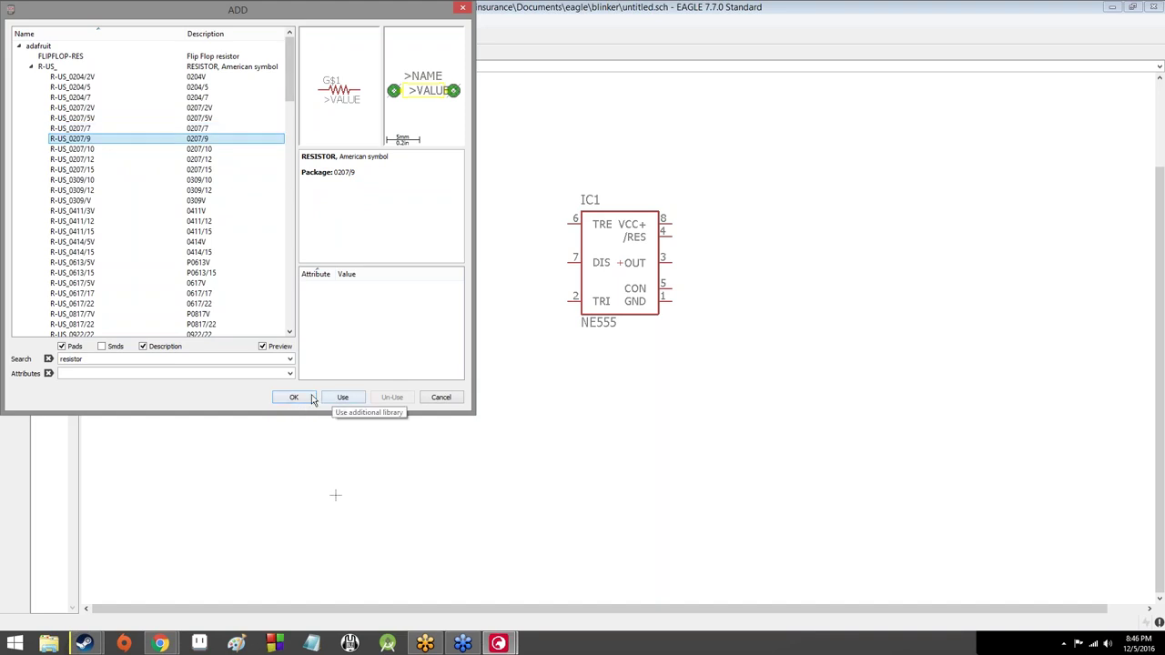
{"action": "double_click", "coordinate": [230, 146]}
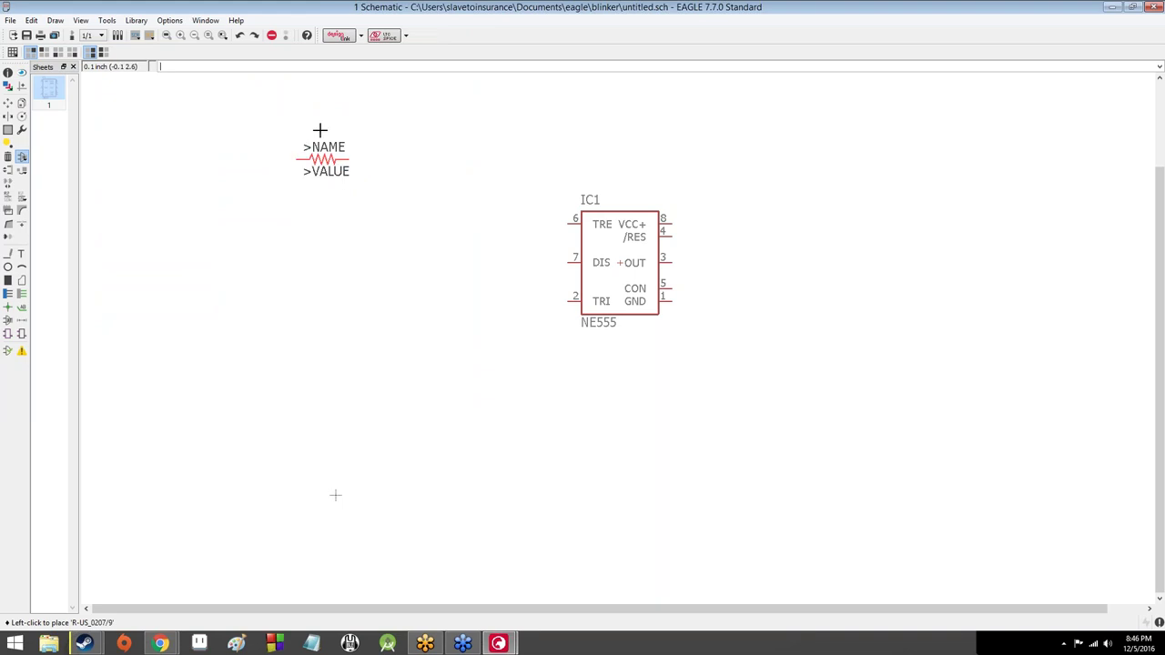
Step: Place four R-US_0207/9 resistors in a vertical column to the left of IC1 and leave the Add command
{"action": "left_click", "coordinate": [320, 109]}
{"action": "left_click", "coordinate": [322, 158]}
{"action": "left_click", "coordinate": [322, 208]}
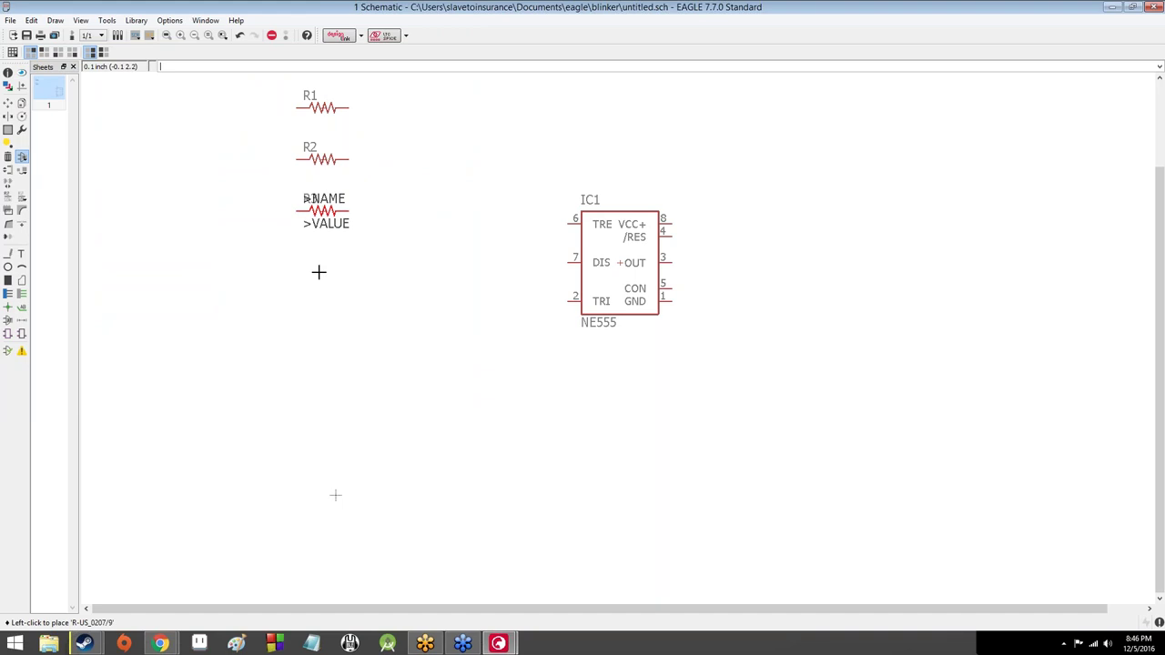
{"action": "left_click", "coordinate": [322, 262]}
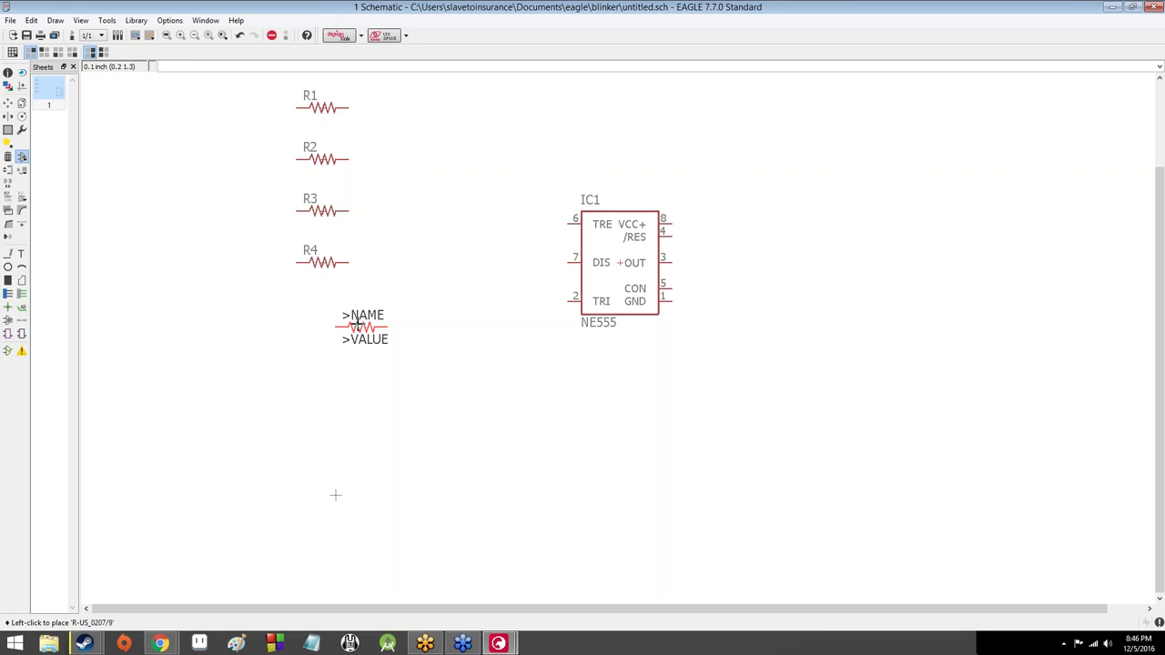
{"action": "key", "text": "Escape"}
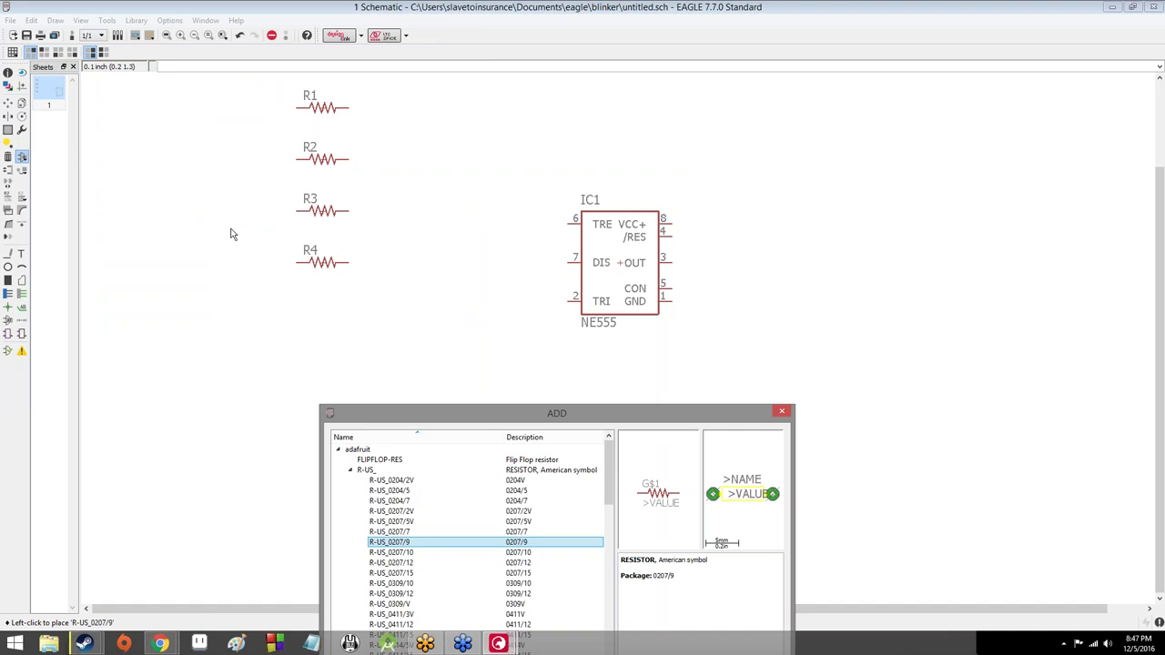
{"action": "left_click_drag", "start_coordinate": [530, 420], "coordinate": [446, 351]}
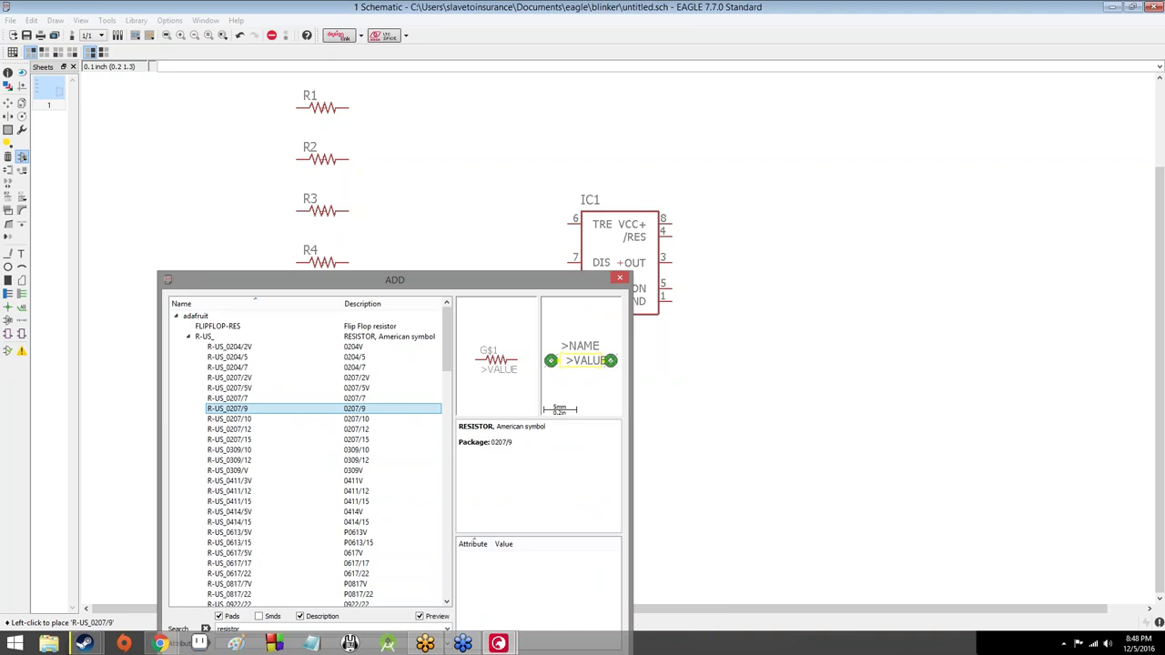
{"action": "key", "text": "Escape"}
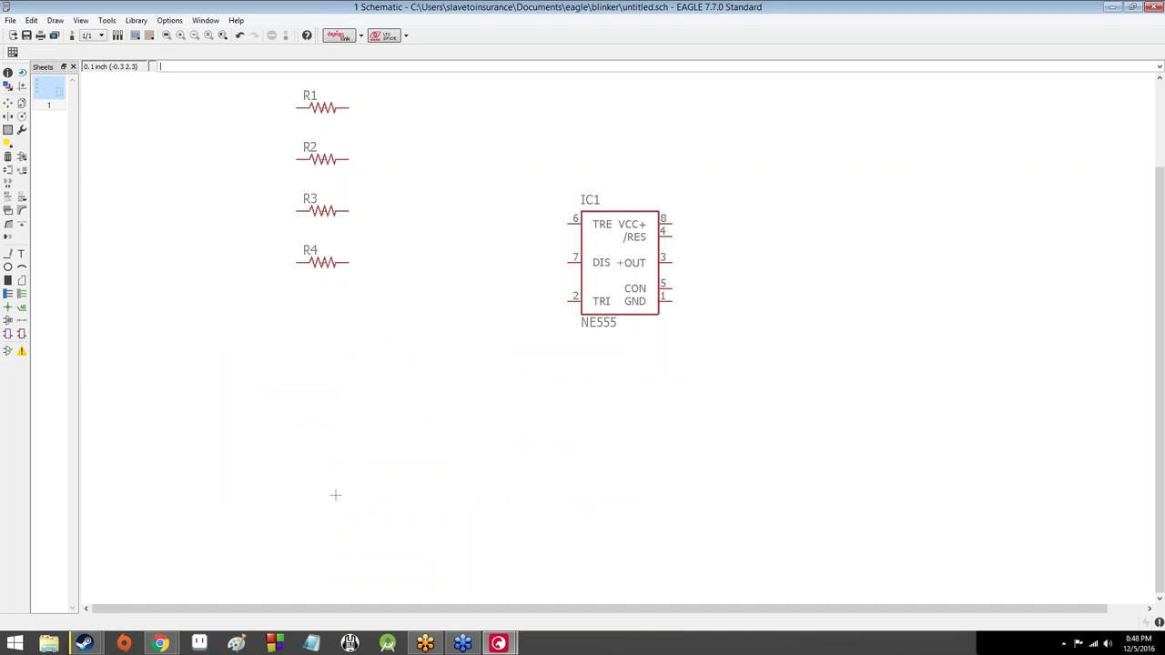
Step: Save the schematic as blinker.sch in the blinker project folder
{"action": "left_click", "coordinate": [11, 20]}
{"action": "key", "text": "Return"}
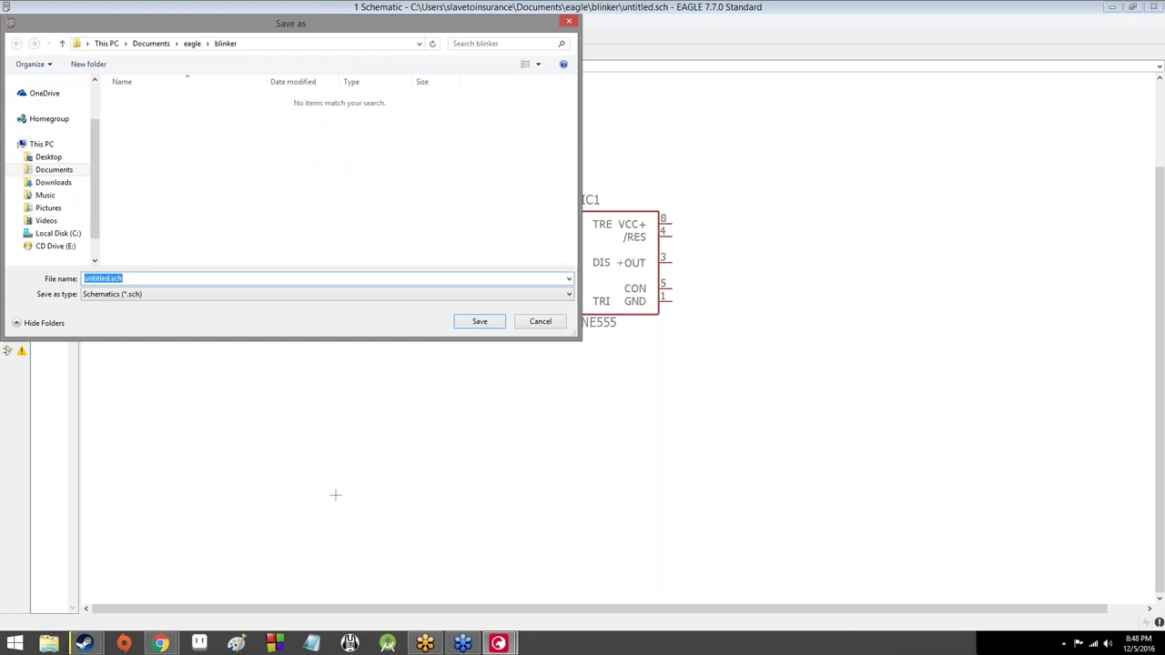
{"action": "left_click_drag", "start_coordinate": [84, 279], "coordinate": [107, 279]}
{"action": "type", "text": "blinker"}
{"action": "key", "text": "Left"}
{"action": "key", "text": "Left"}
{"action": "key", "text": "Left"}
{"action": "key", "text": "Left"}
{"action": "left_click", "coordinate": [479, 325]}
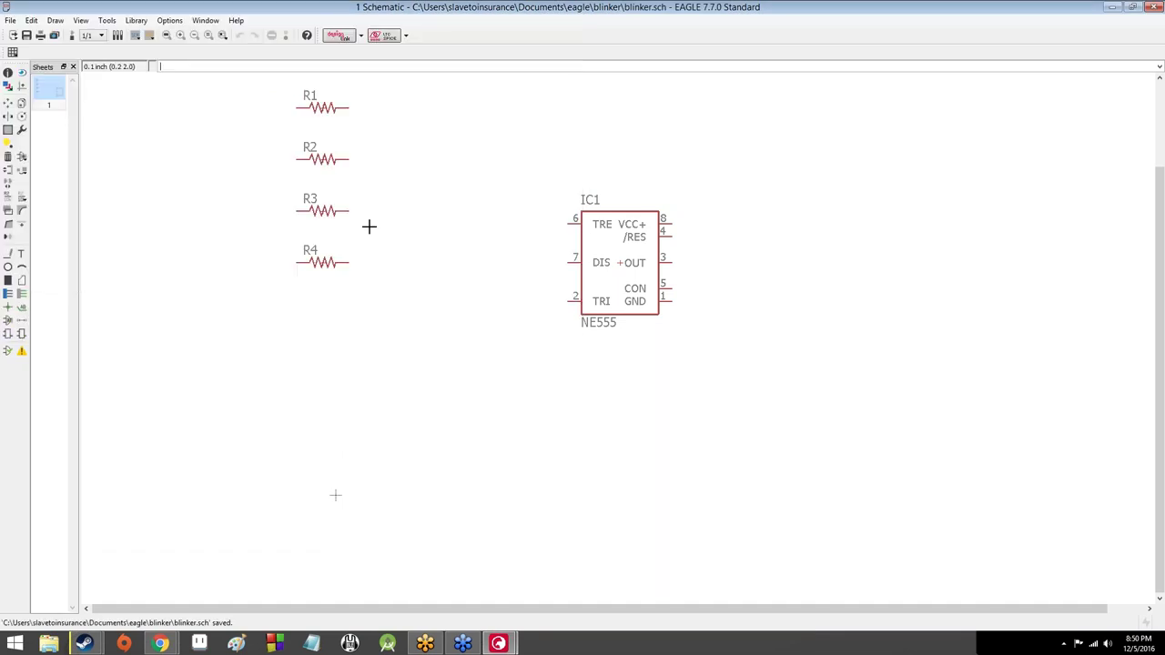
Step: Shrink the schematic window to uncover the Control Panel and preview blinker.sch under the blinker project
{"action": "left_click_drag", "start_coordinate": [660, 6], "coordinate": [660, 445]}
{"action": "left_click", "coordinate": [347, 183]}
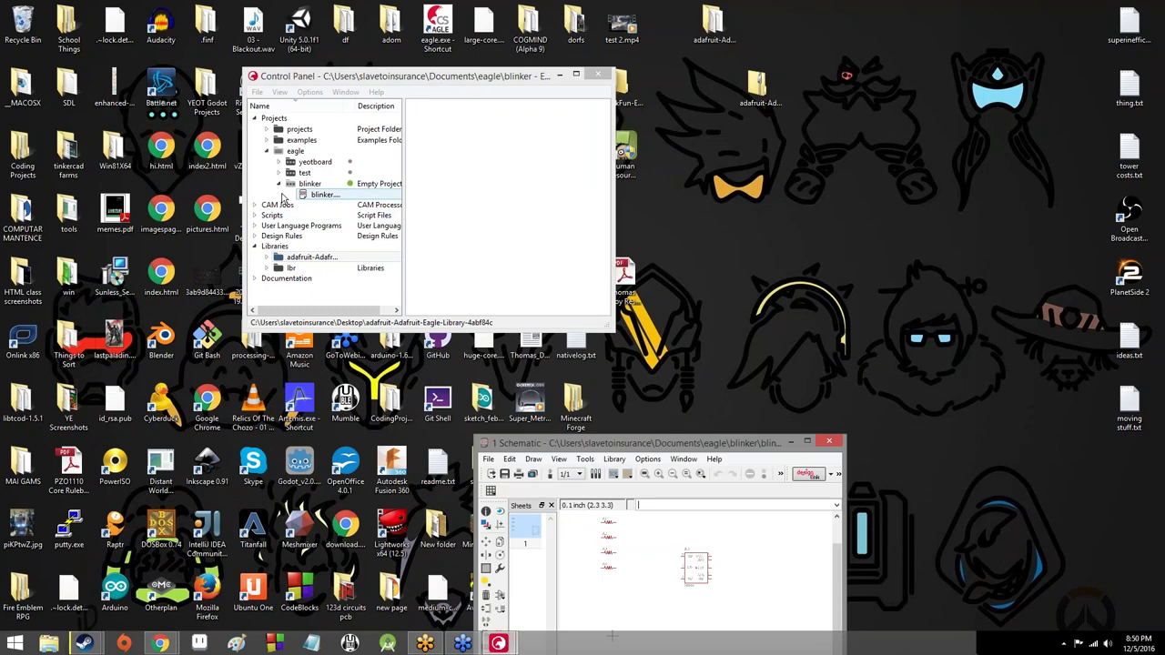
{"action": "left_click", "coordinate": [325, 196]}
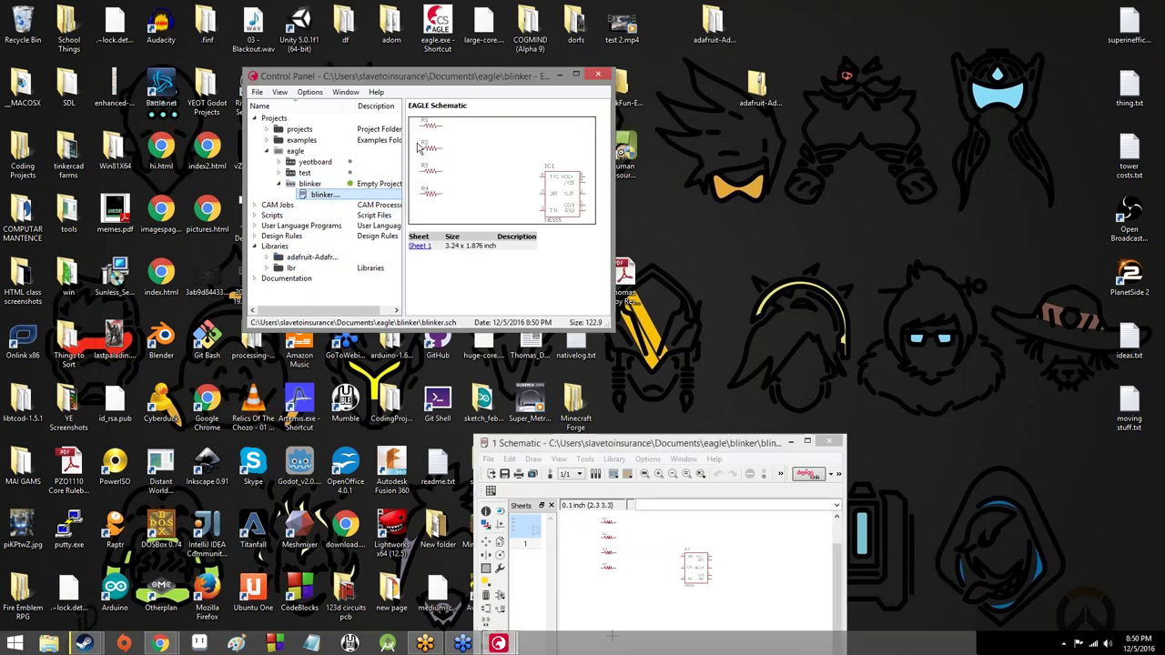